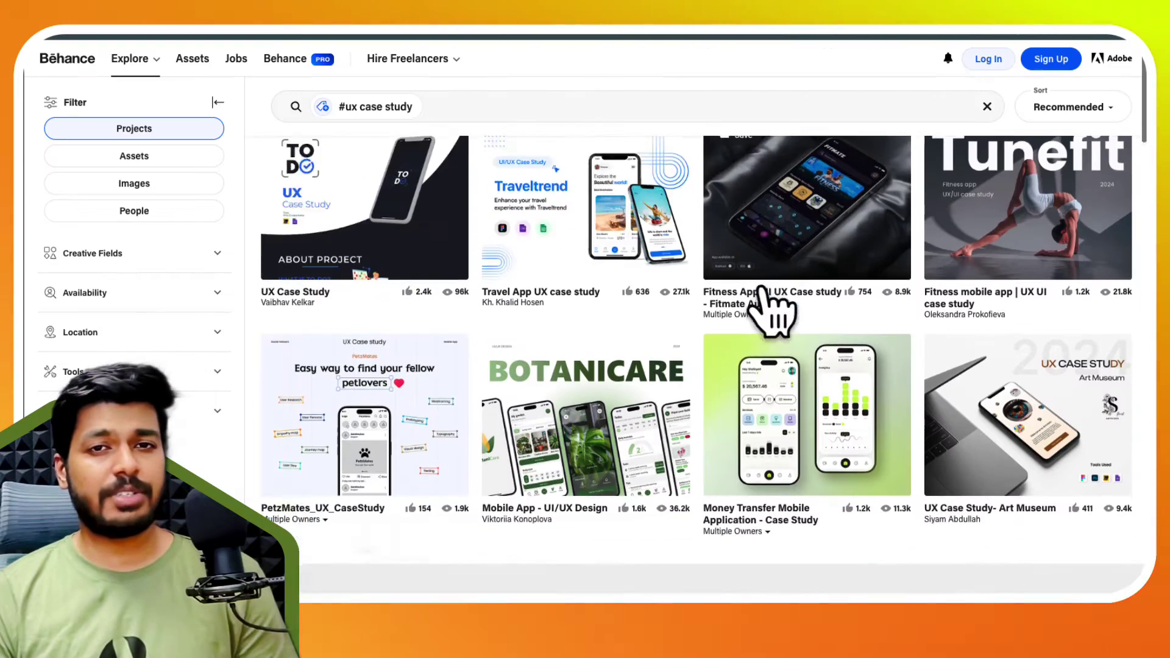
# Scroll through the Behance #ux case study results and Framer website examples for inspiration
pyautogui.scroll(-10, 769, 311)
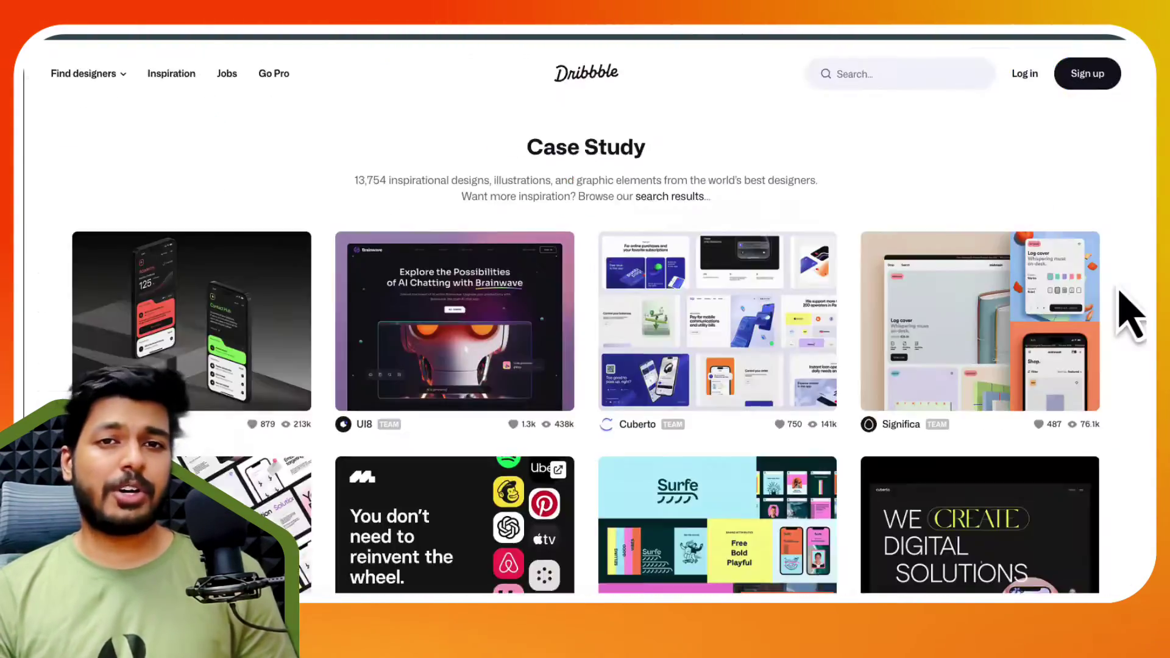
pyautogui.scroll(-5, 1128, 308)
pyautogui.scroll(-2, 1130, 313)
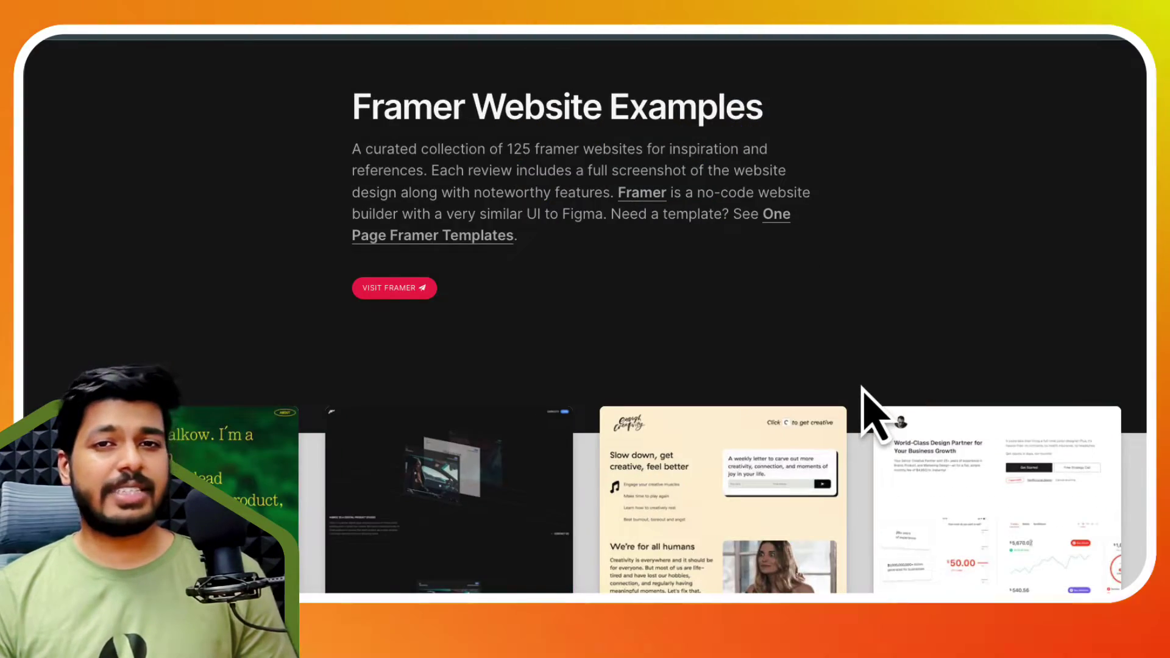
pyautogui.scroll(-10, 875, 408)
pyautogui.scroll(-15, 865, 395)
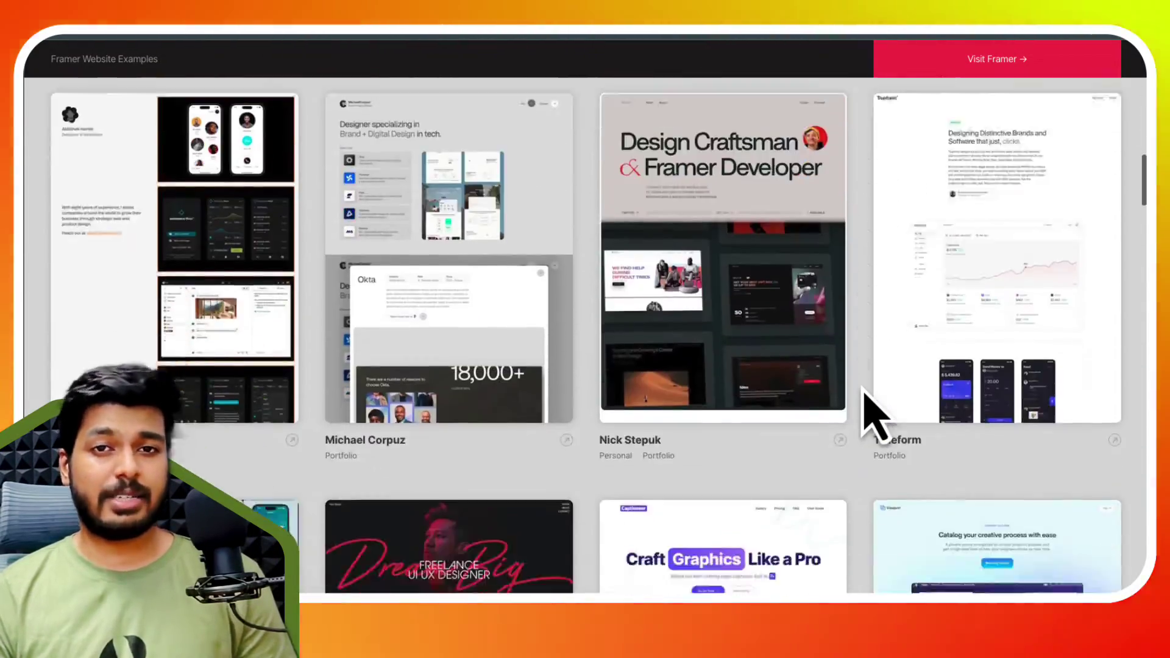
pyautogui.scroll(-5, 875, 408)
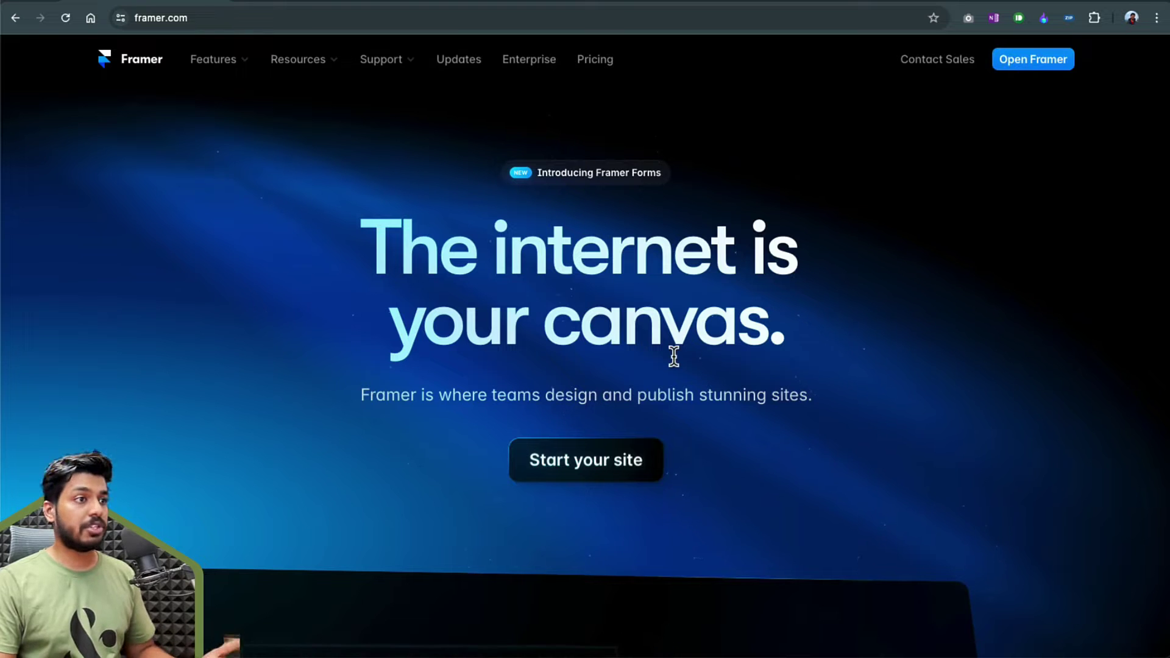
# Scroll down through the framer.com homepage features, then back up toward the hero
pyautogui.scroll(-10, 674, 356)
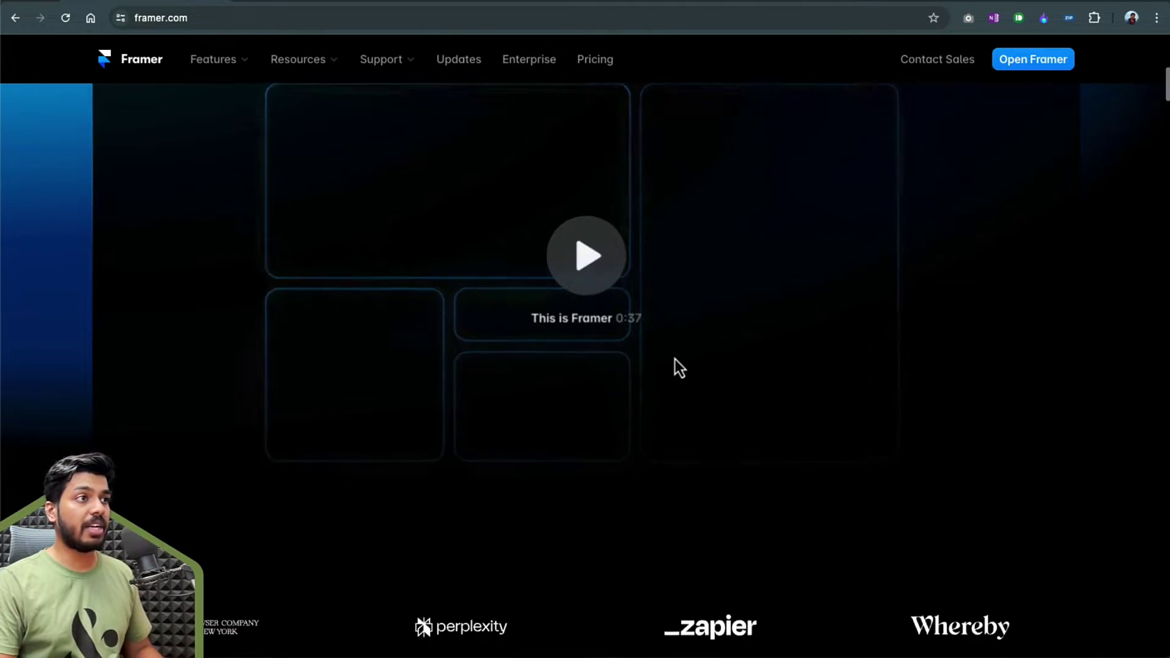
pyautogui.scroll(-15, 675, 359)
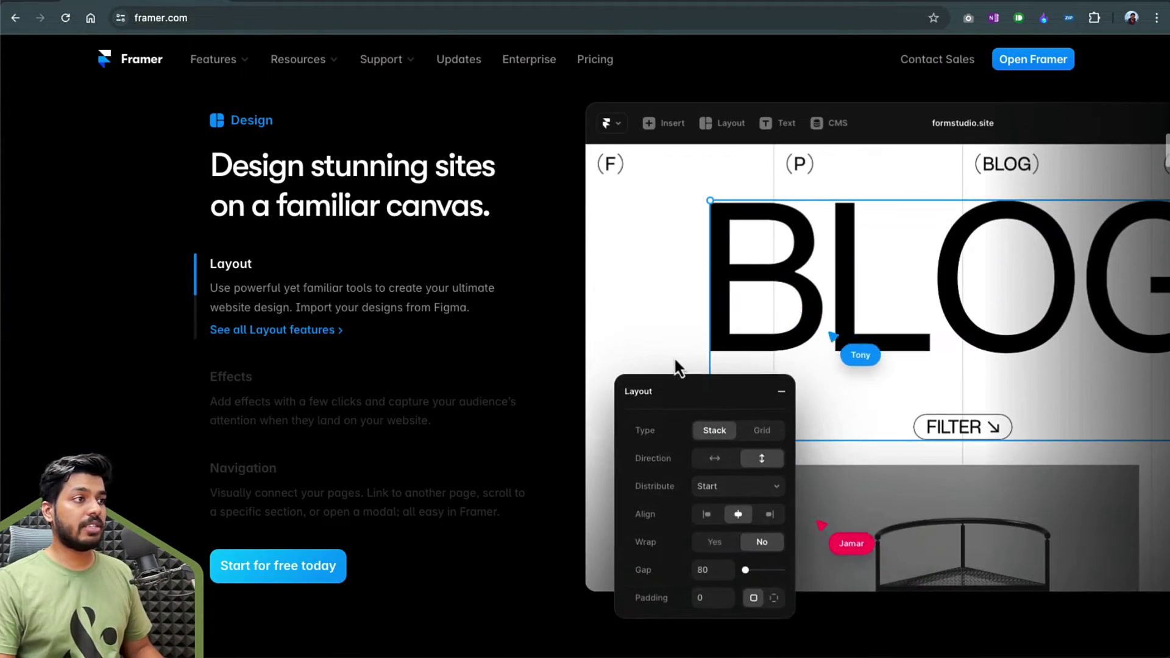
pyautogui.scroll(-10, 674, 359)
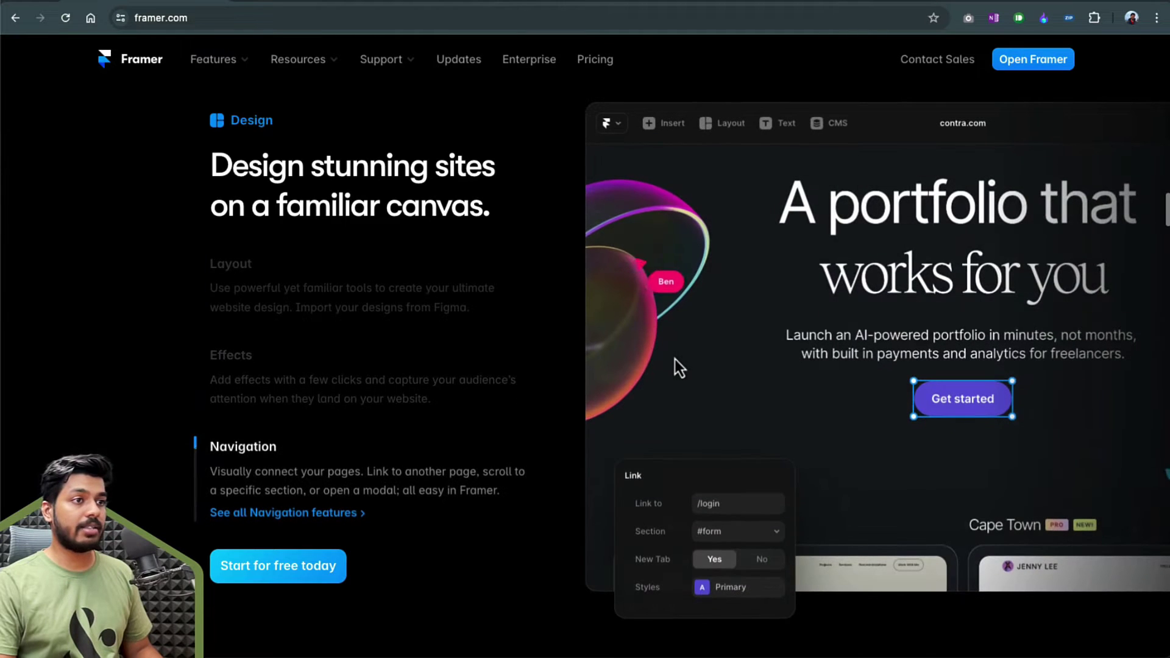
pyautogui.scroll(-3, 674, 360)
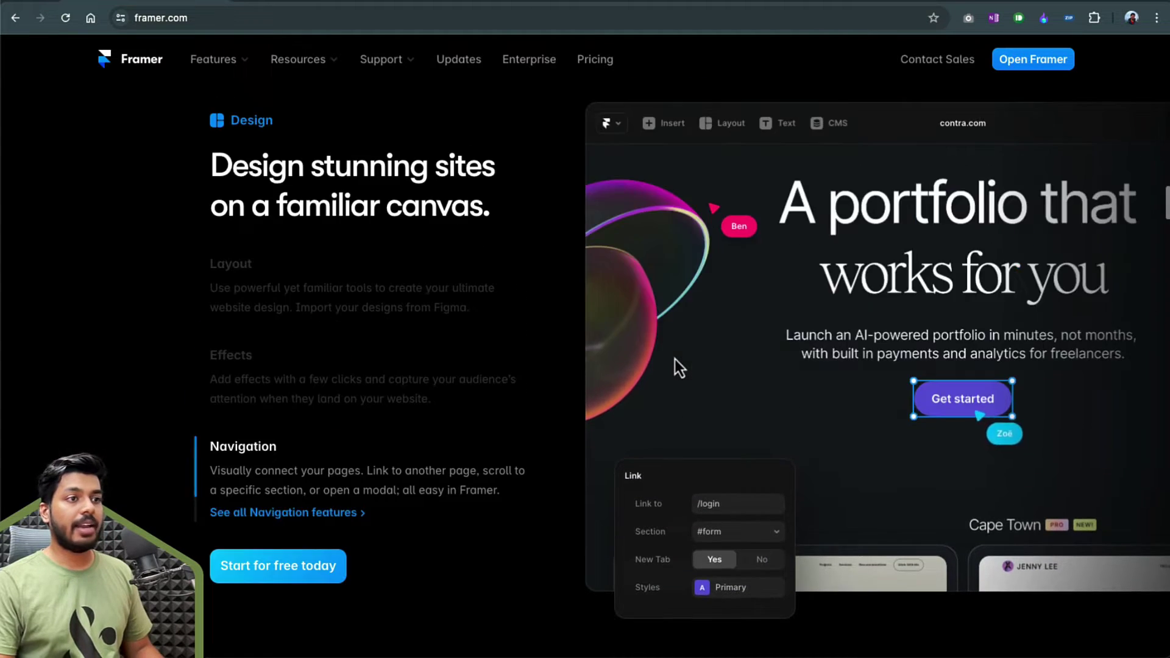
pyautogui.scroll(3, 674, 359)
pyautogui.scroll(20, 675, 359)
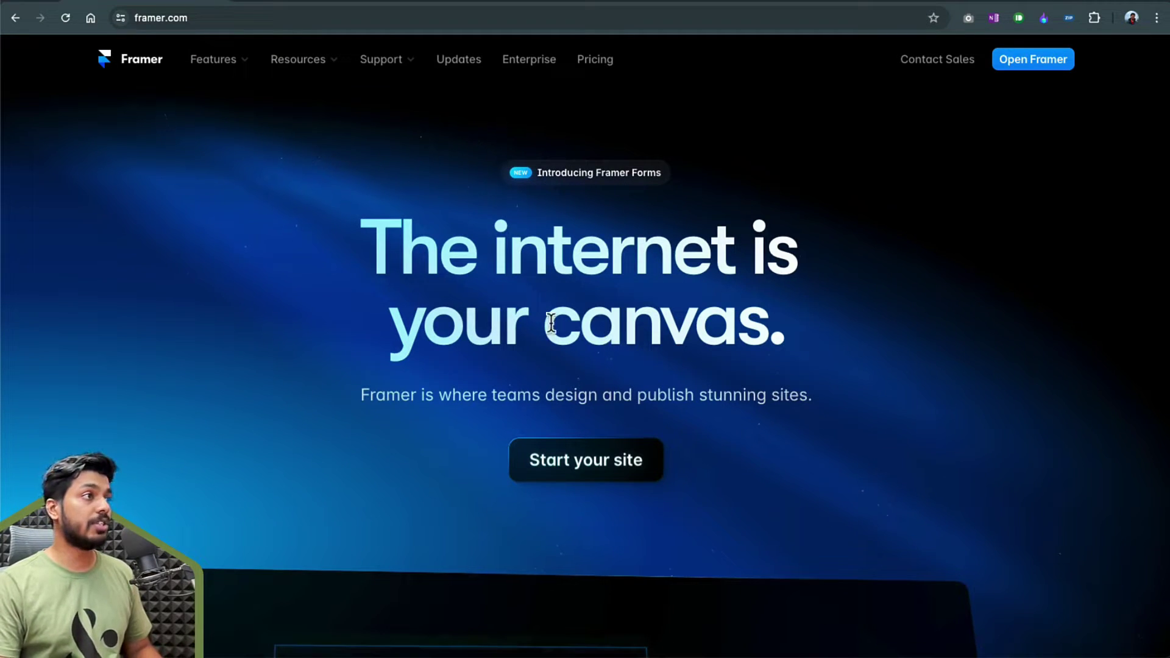
# Open the Framer template marketplace and browse the template grid
pyautogui.click(305, 2)
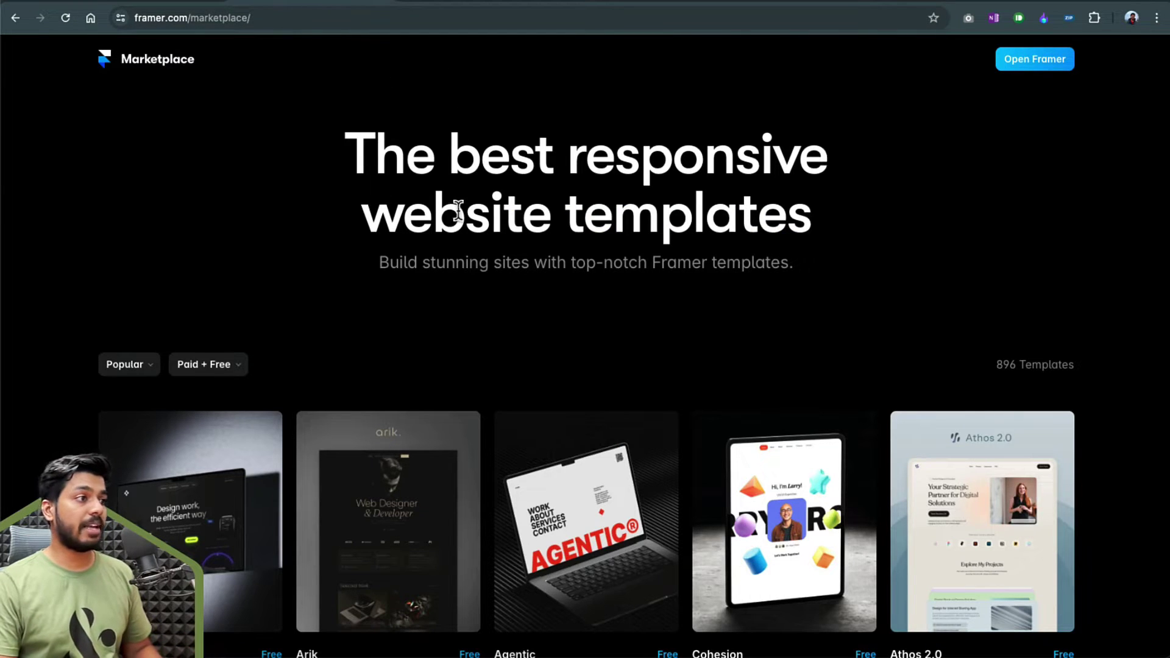
pyautogui.scroll(-8, 482, 261)
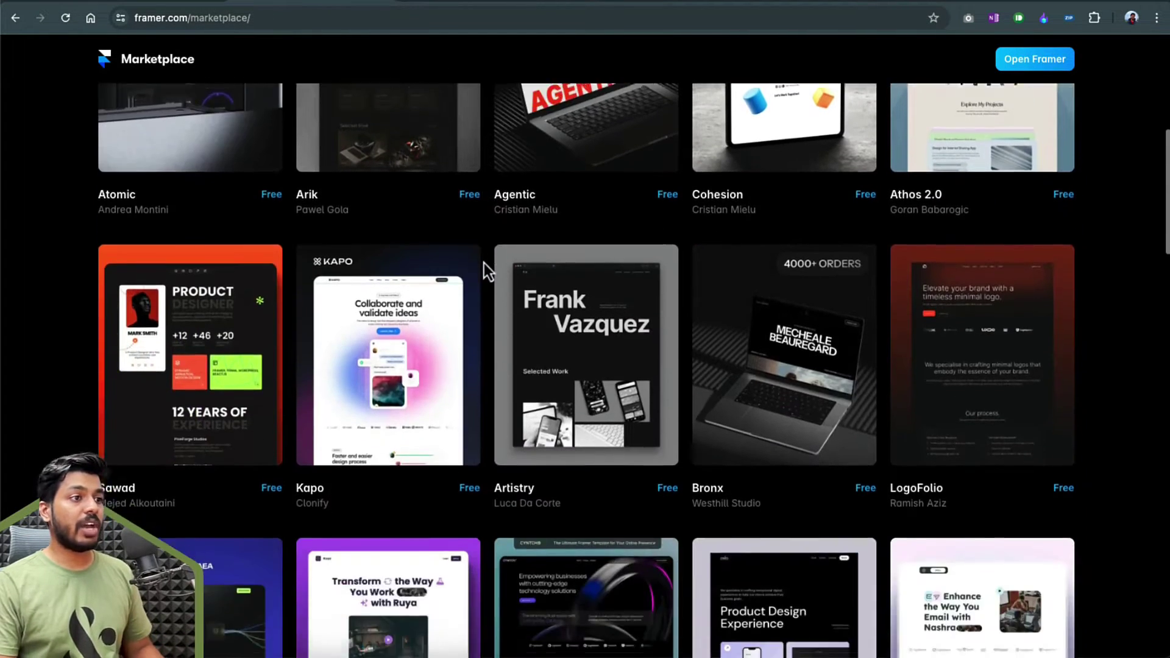
pyautogui.scroll(-5, 483, 262)
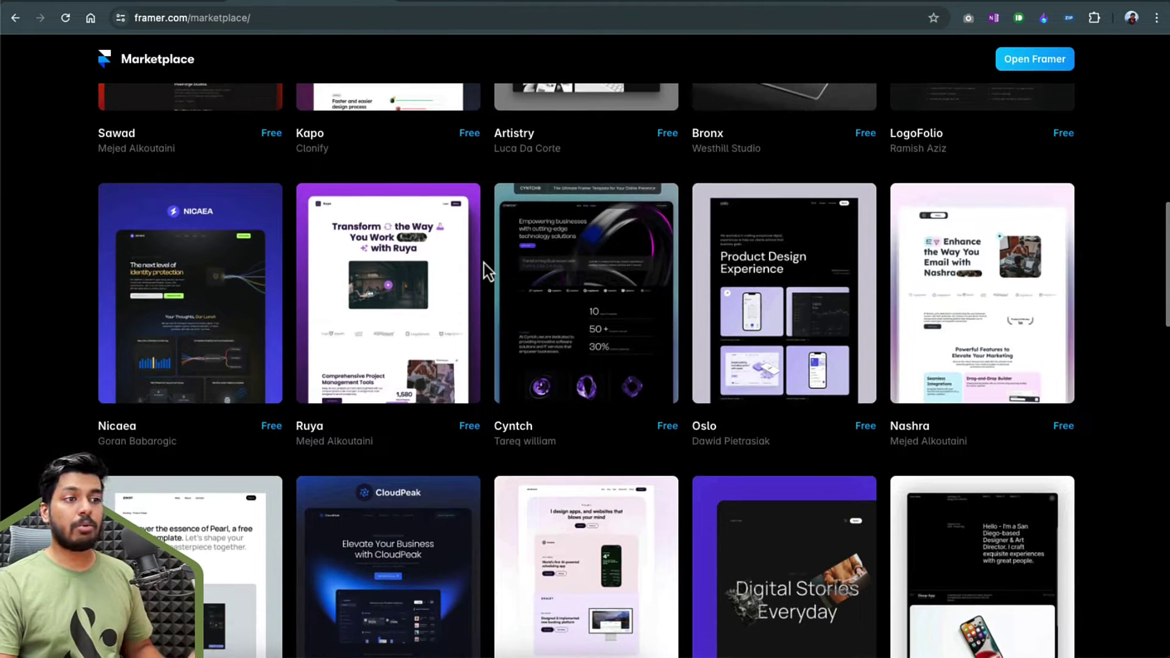
pyautogui.scroll(13, 484, 262)
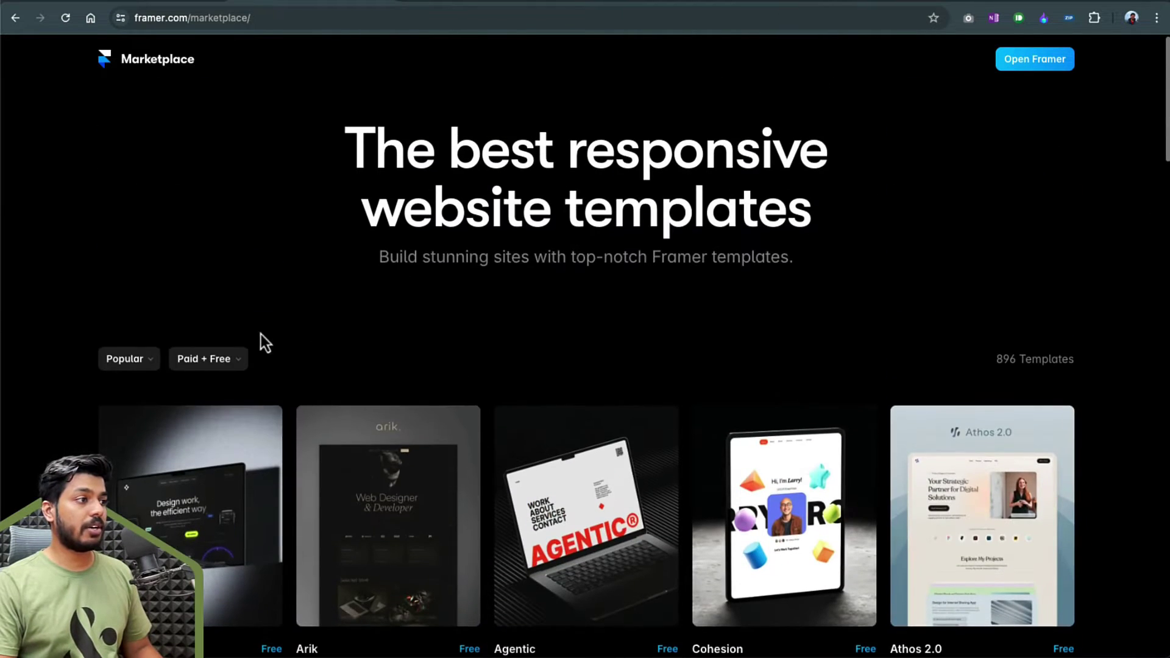
# Filter the templates from Paid + Free to Free and scroll through the 162 results
pyautogui.click(225, 360)
pyautogui.click(201, 448)
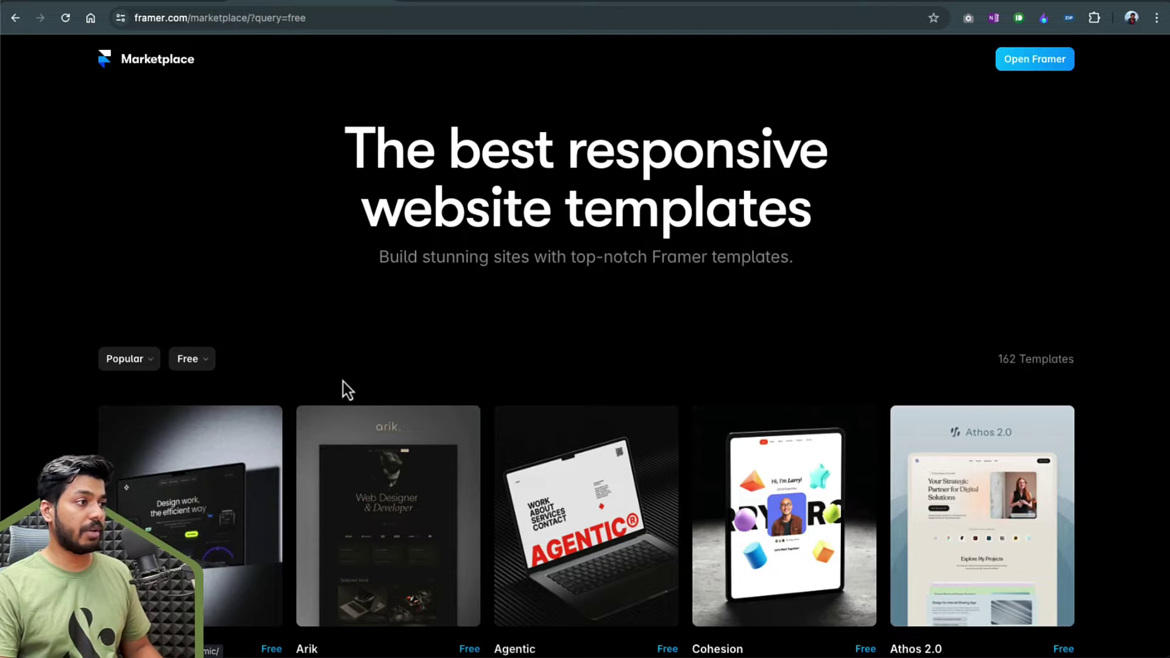
pyautogui.scroll(-6, 343, 382)
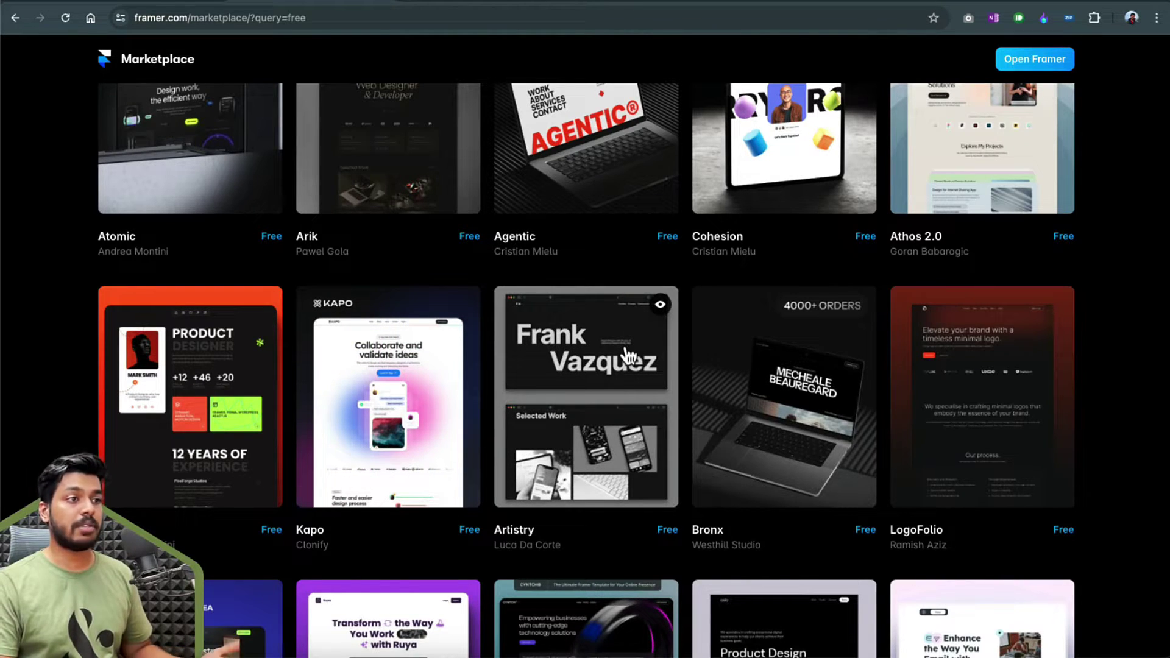
pyautogui.scroll(-1, 628, 355)
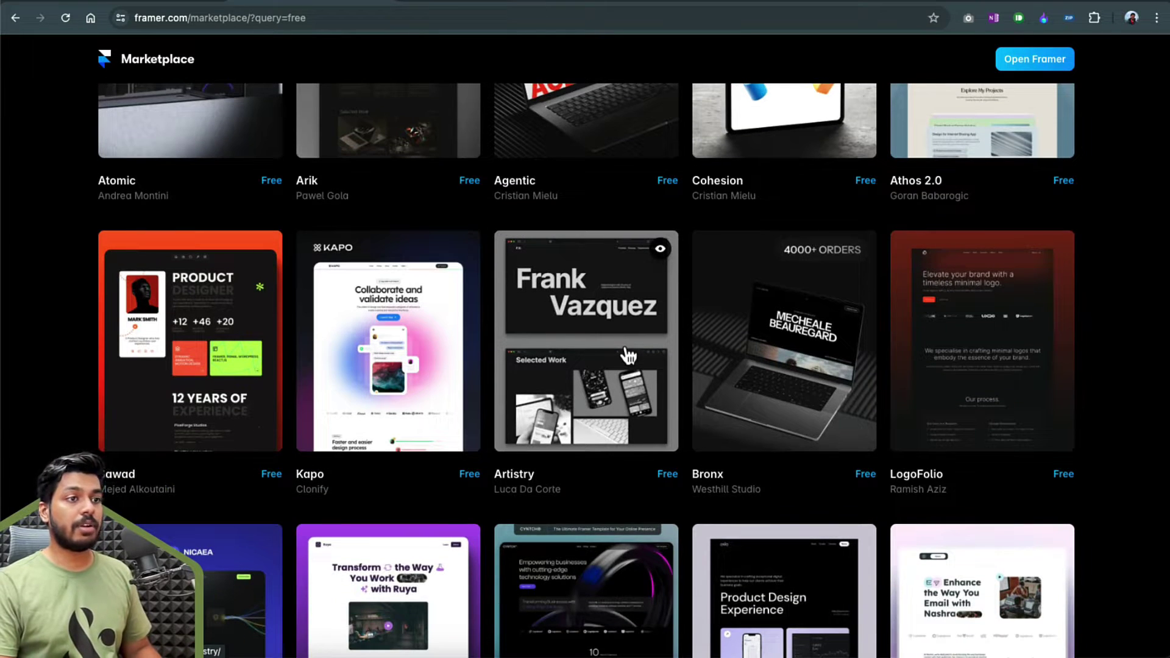
pyautogui.scroll(-2, 628, 354)
pyautogui.scroll(10, 624, 349)
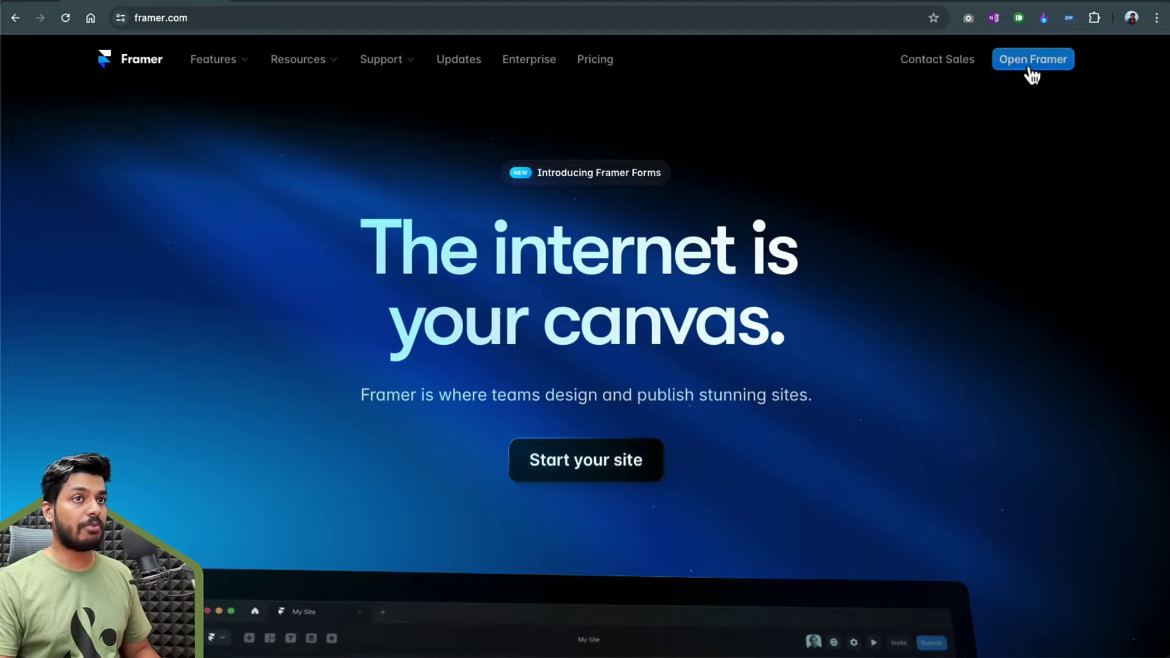
# Start a new blank Framer project and check its Pages, Layers, Assets tabs and theme toggle
pyautogui.click(1028, 70)
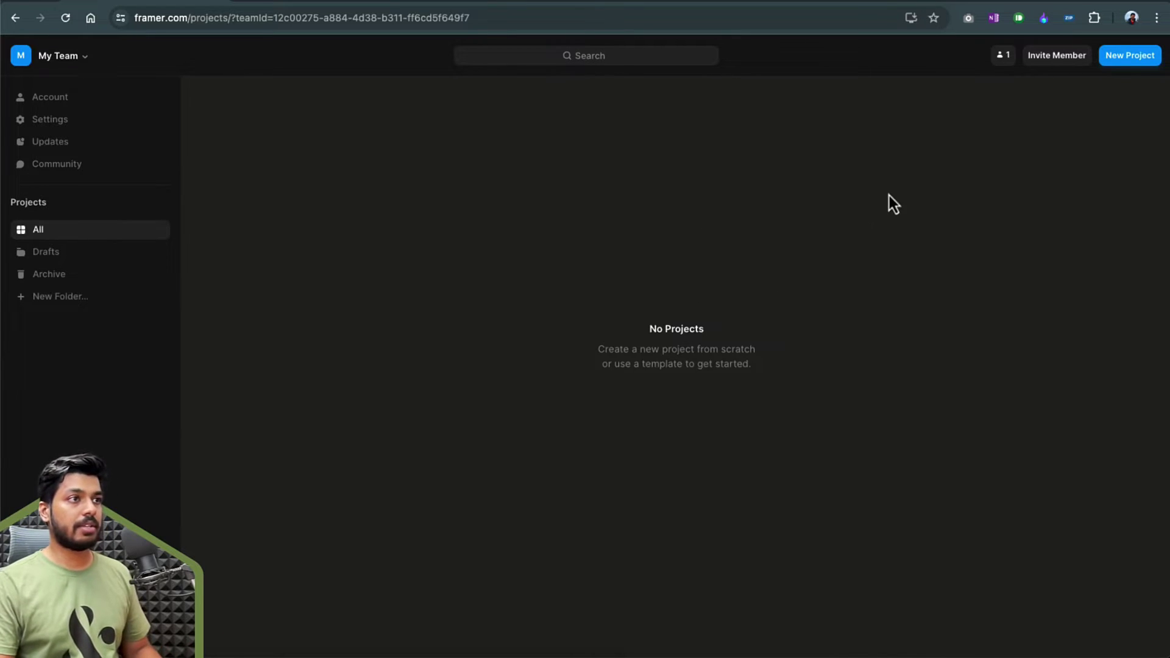
pyautogui.click(1127, 56)
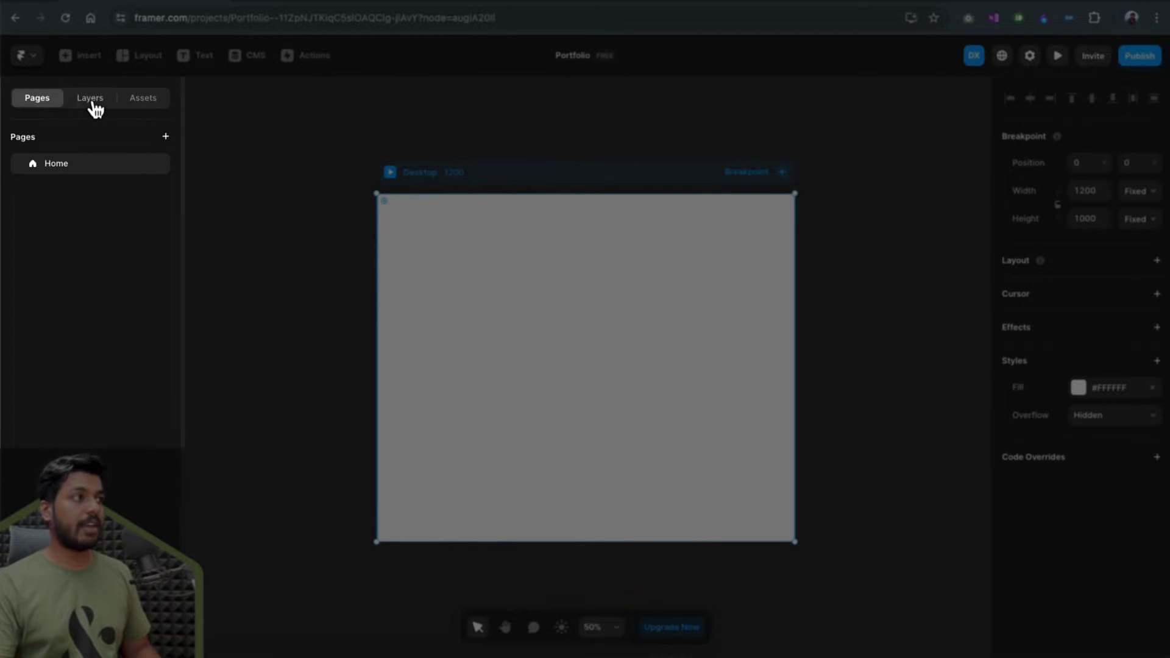
pyautogui.click(91, 100)
pyautogui.click(140, 102)
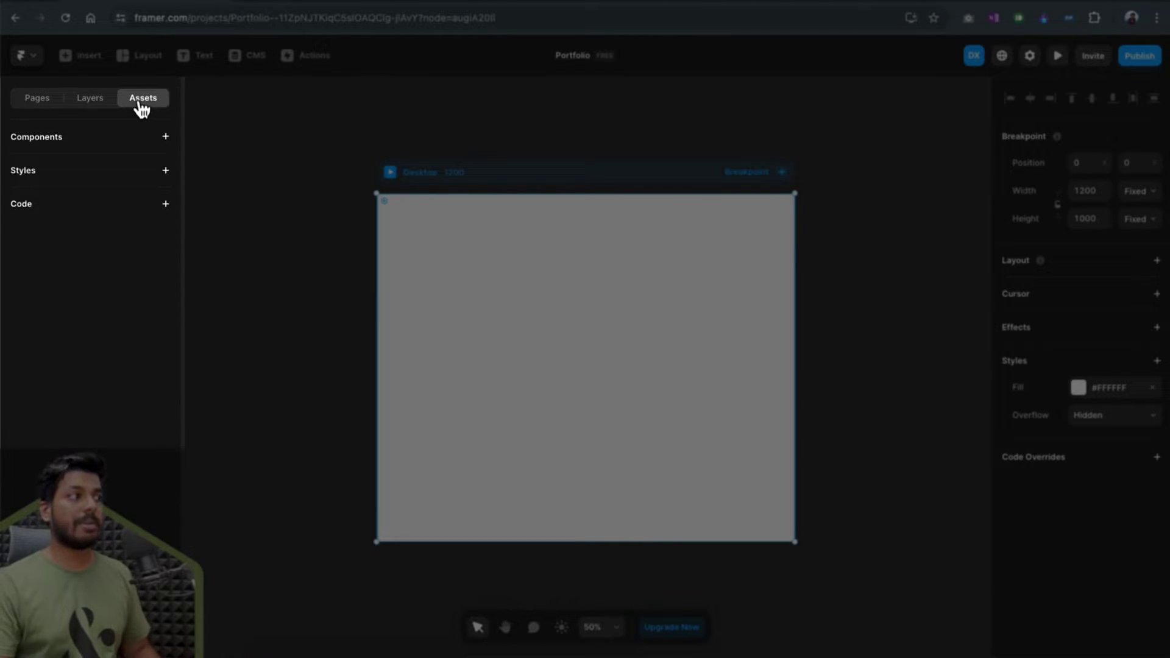
pyautogui.click(39, 101)
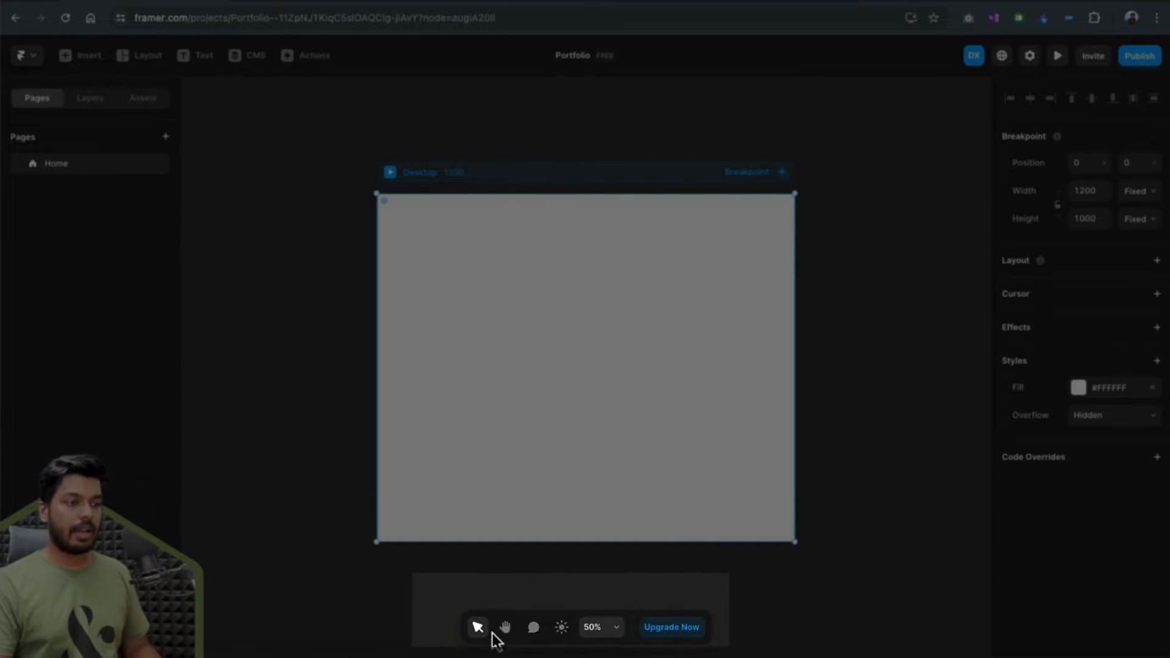
pyautogui.click(564, 630)
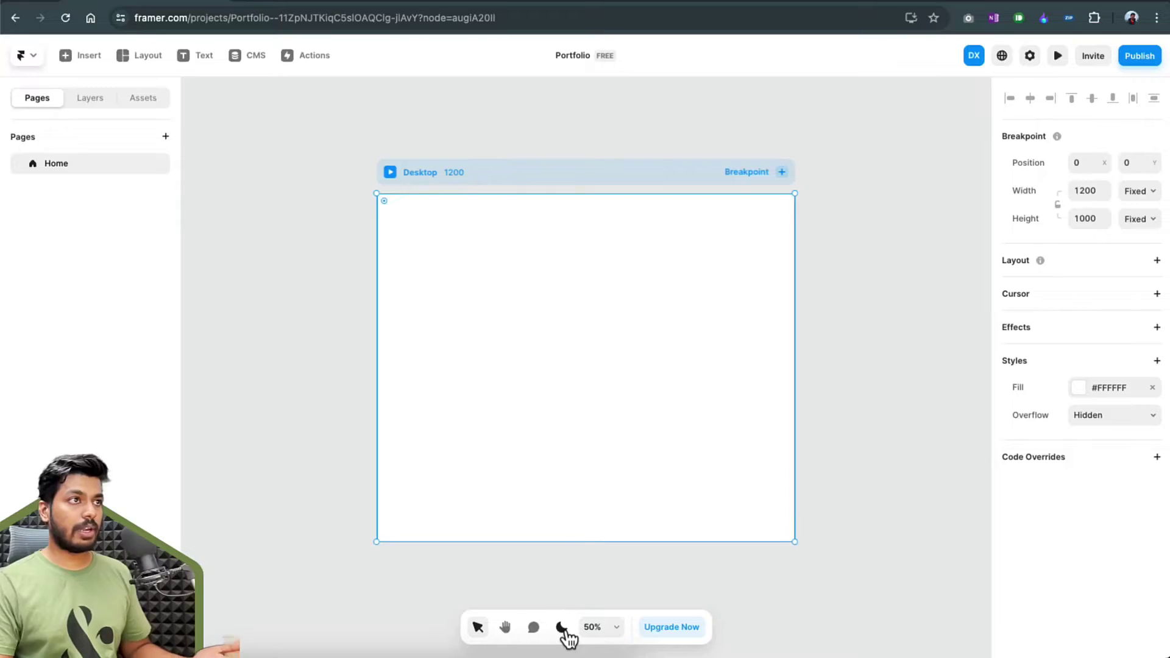
pyautogui.click(563, 631)
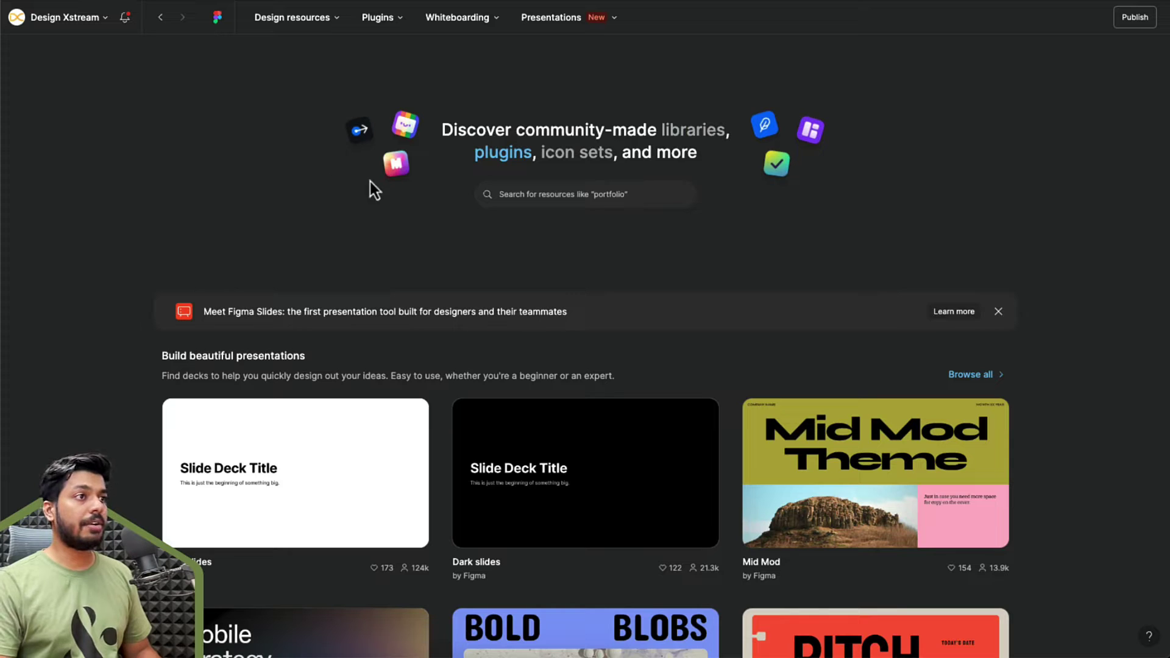
# Search Figma Community for 'portfolio website'
pyautogui.click(545, 204)
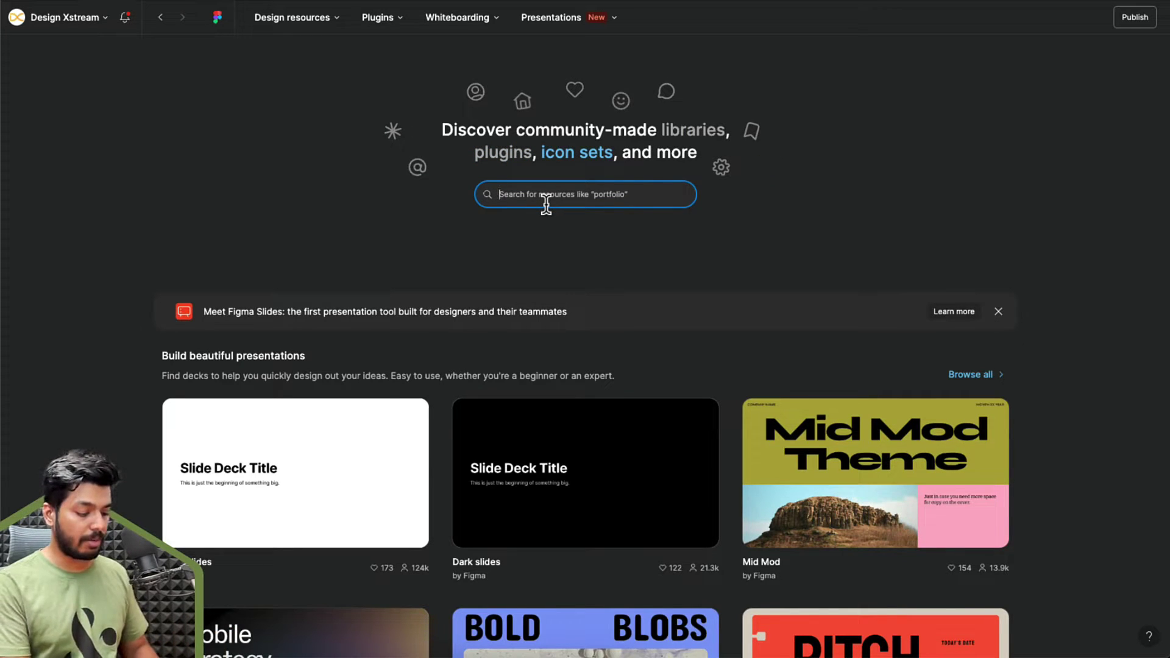
pyautogui.write('portfolio website')
pyautogui.press('Return')
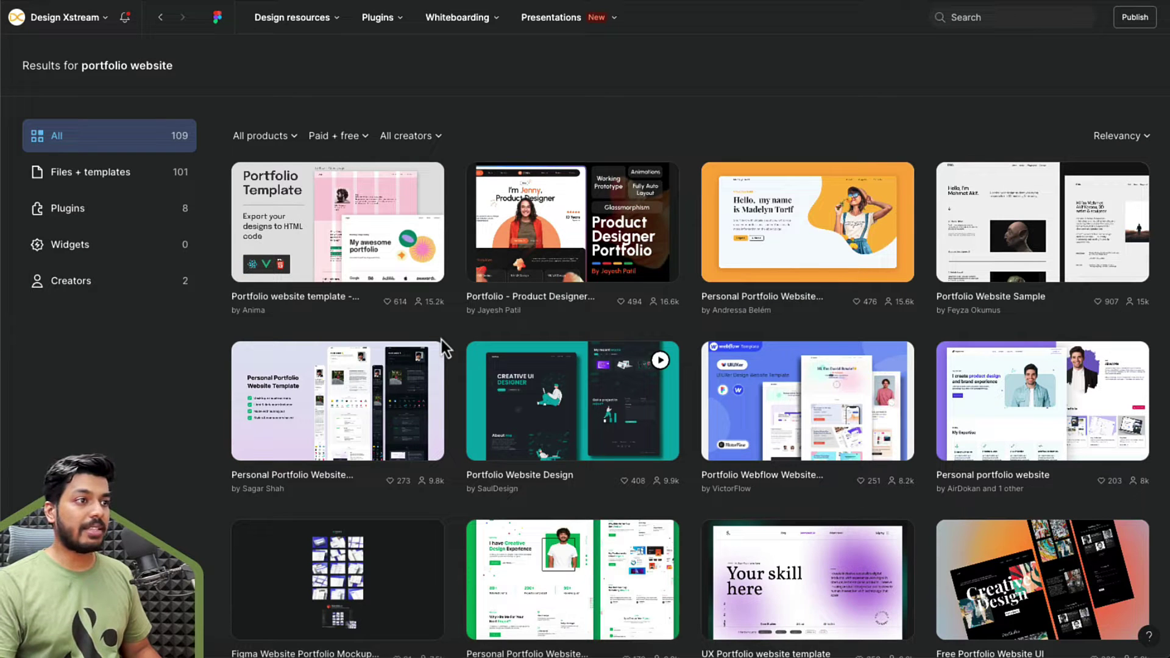
# Open the Personal portfolio website file and scroll through its preview pages
pyautogui.scroll(-3, 441, 339)
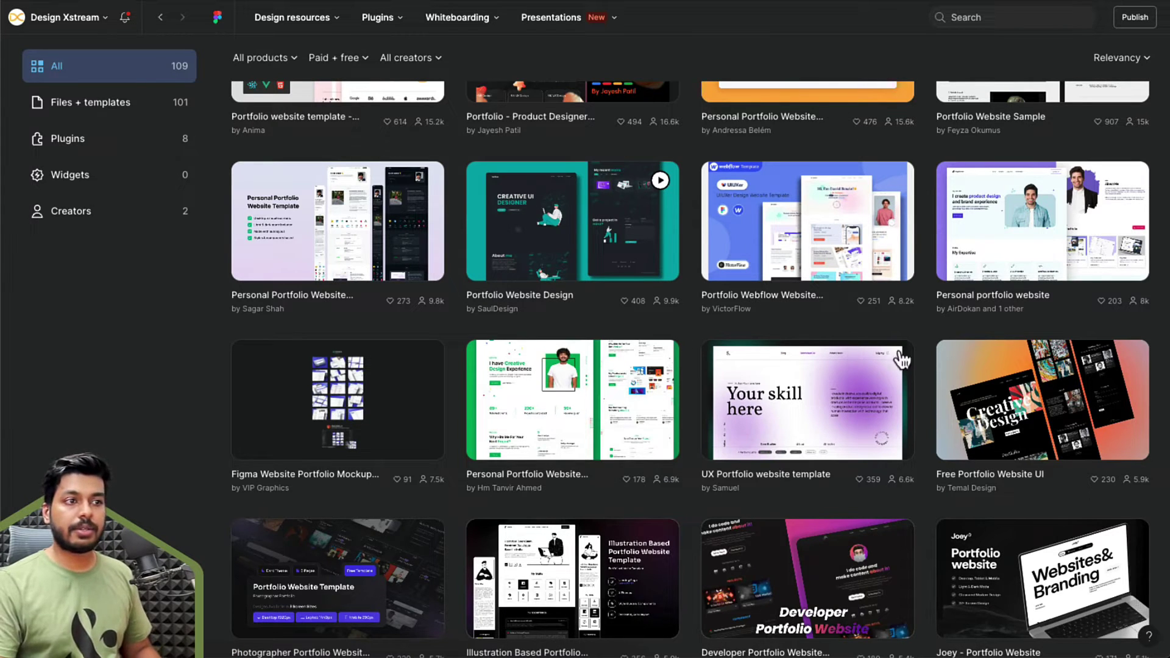
pyautogui.click(1088, 229)
pyautogui.scroll(-1, 731, 274)
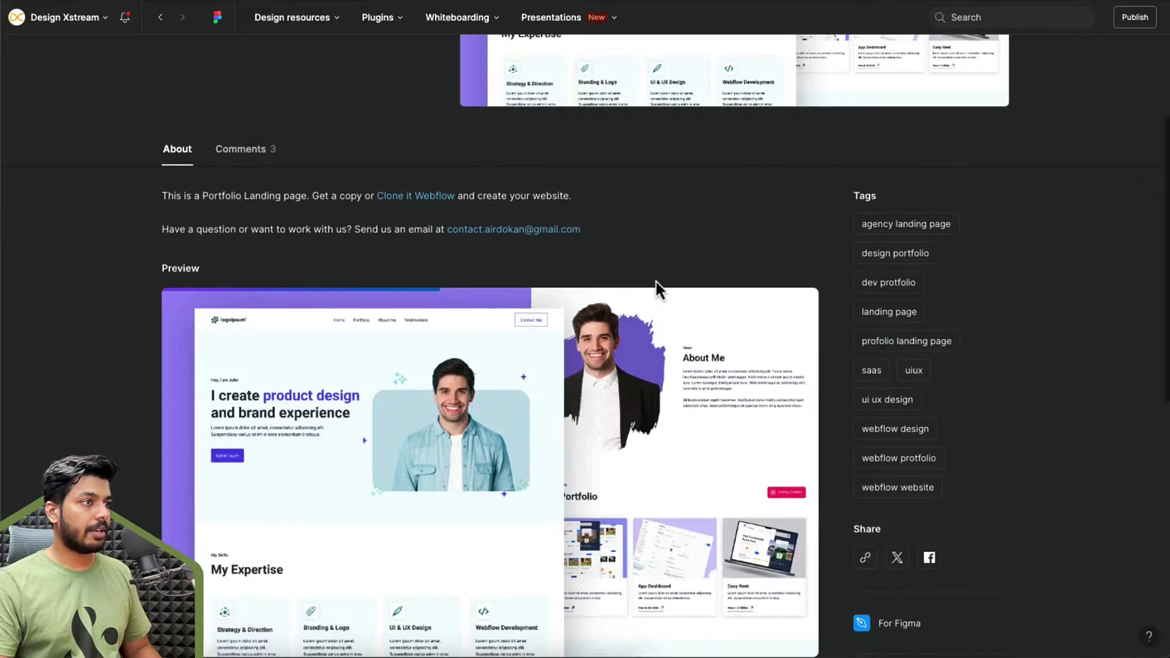
pyautogui.scroll(4, 656, 281)
pyautogui.scroll(-6, 656, 281)
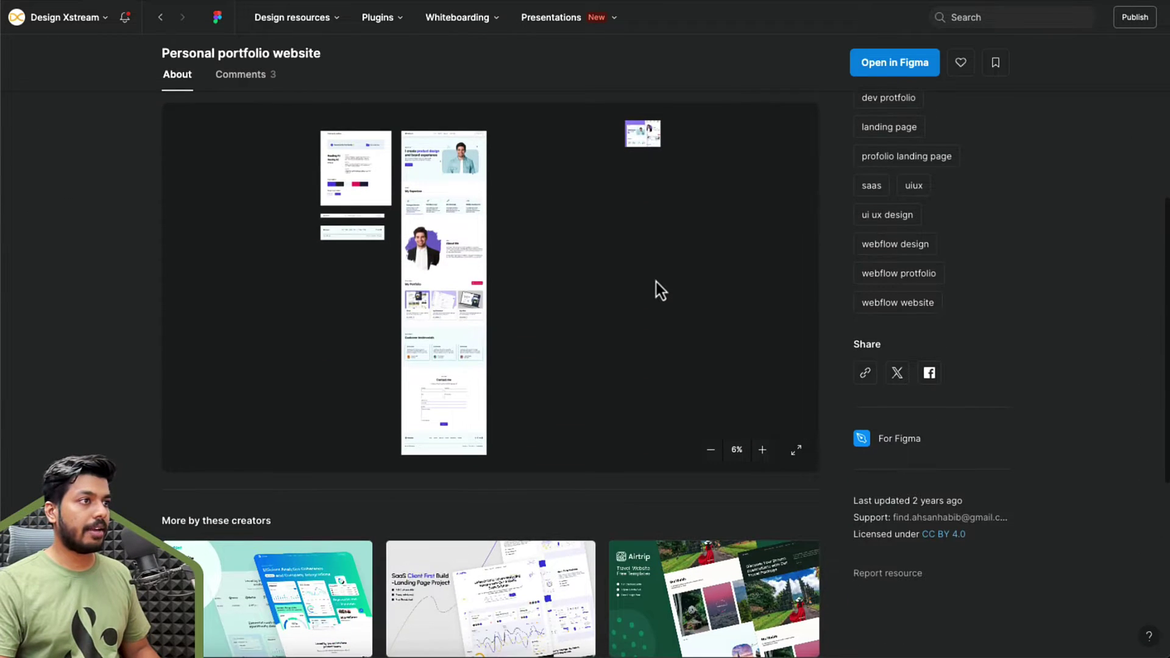
pyautogui.scroll(3, 440, 214)
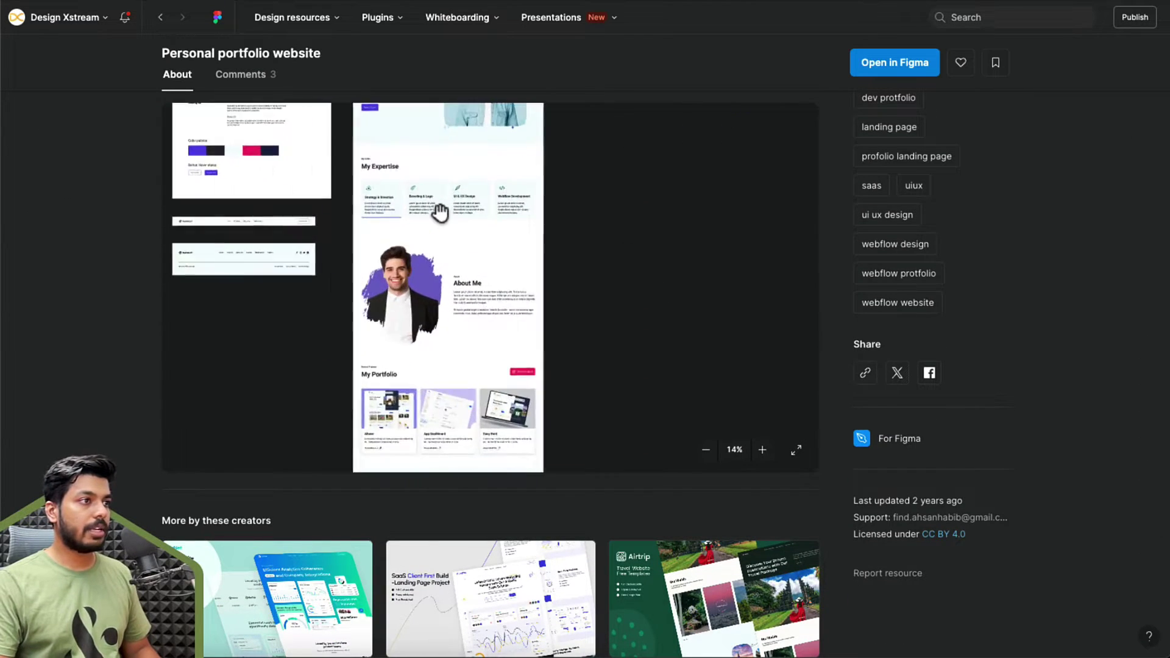
pyautogui.scroll(1, 440, 214)
pyautogui.moveTo(564, 260); pyautogui.dragTo(589, 324)
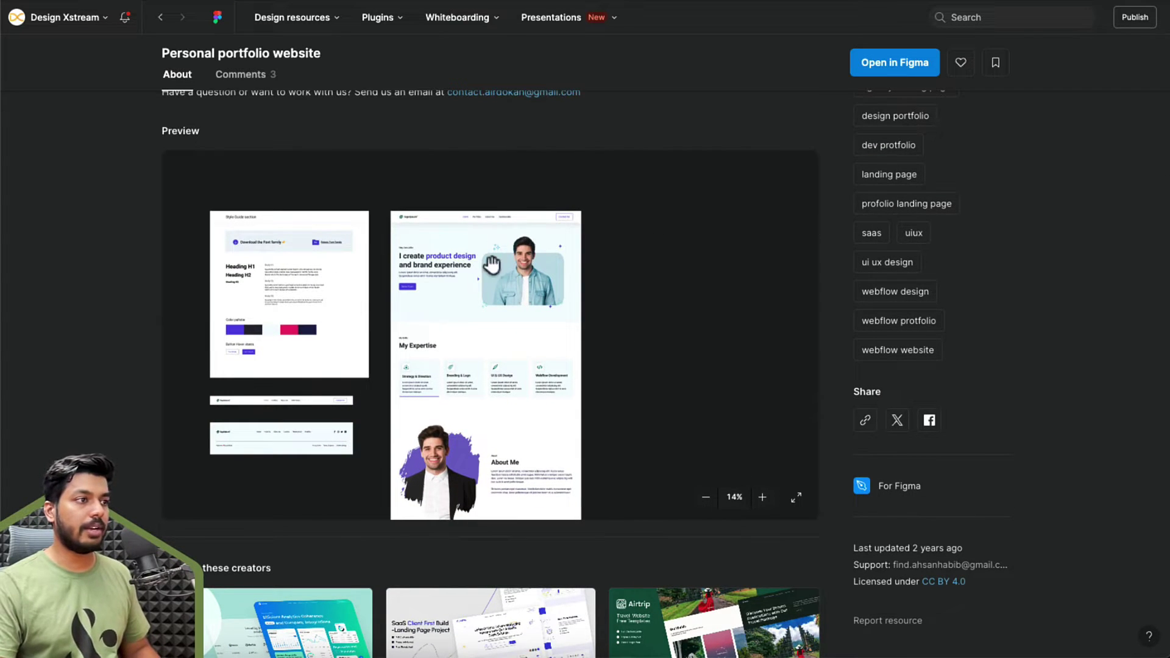
pyautogui.scroll(-6, 558, 272)
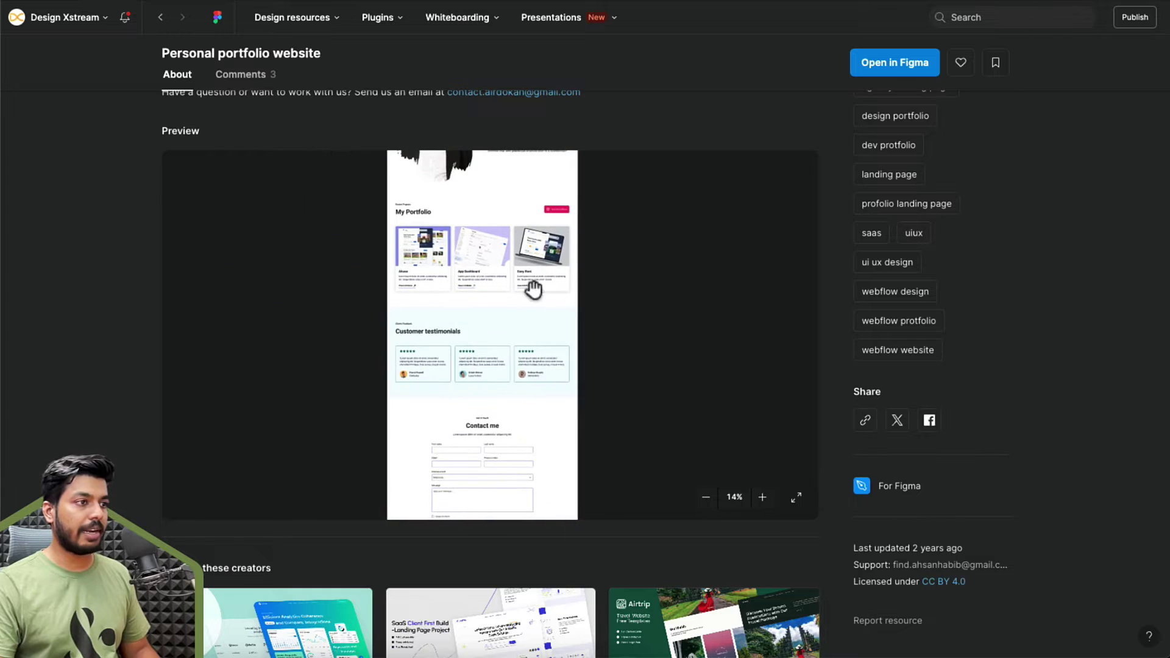
pyautogui.scroll(-3, 532, 298)
pyautogui.scroll(7, 200, 262)
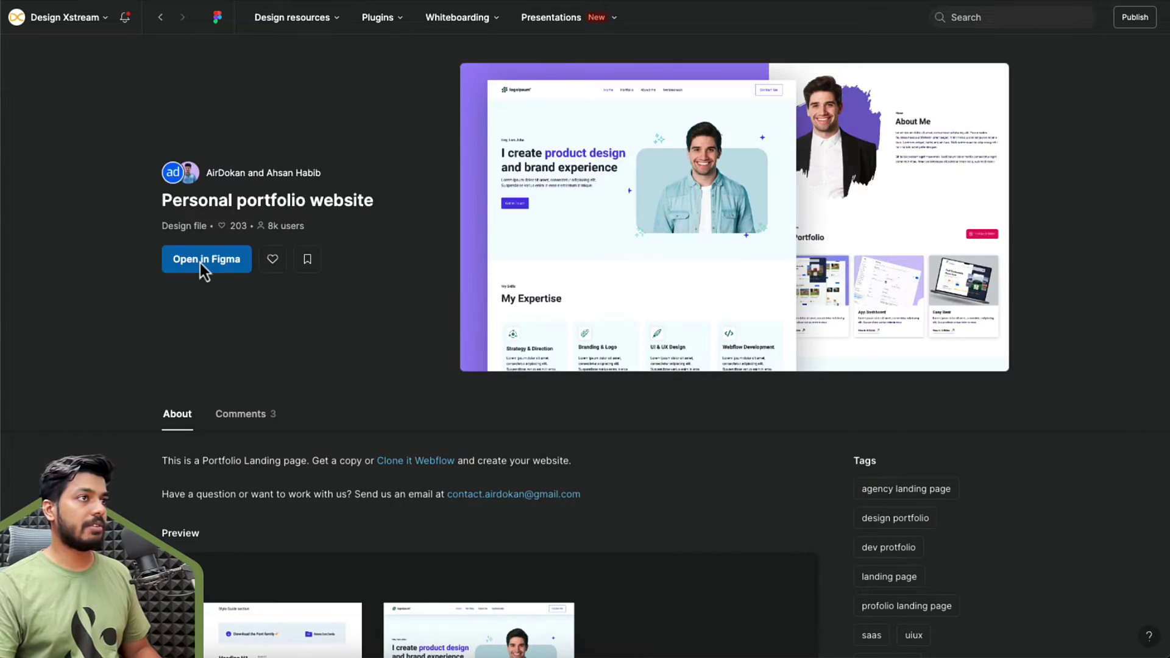
# Open the template in Figma and delete the cover, Style Guide, Navbar and Footer frames
pyautogui.click(199, 261)
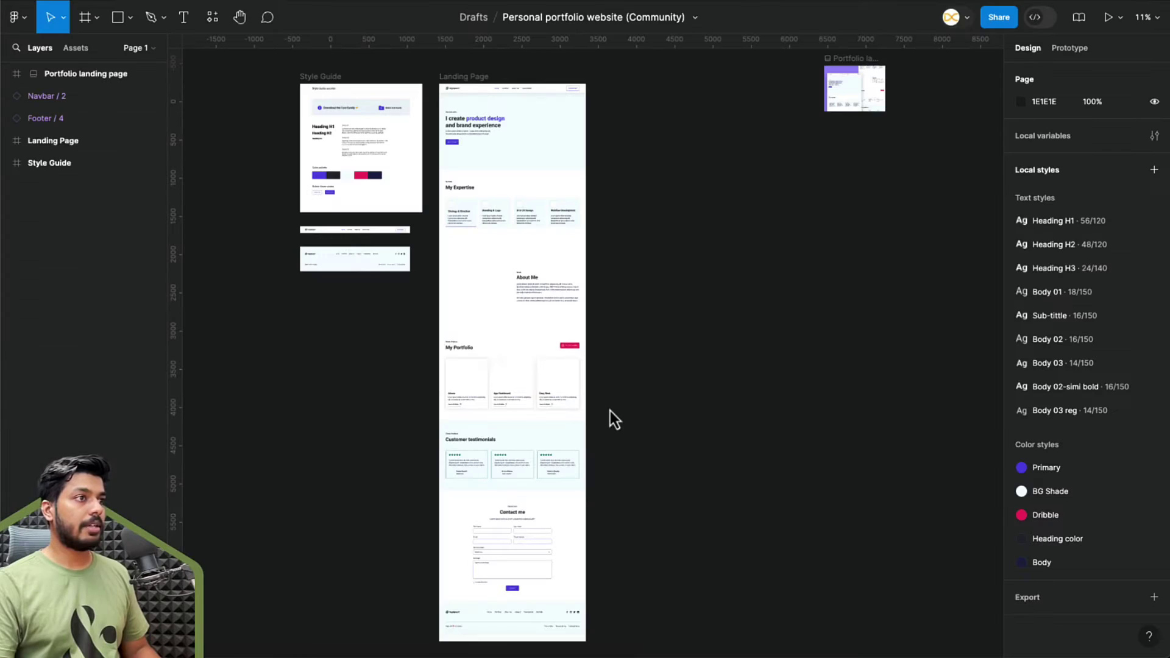
pyautogui.click(850, 153)
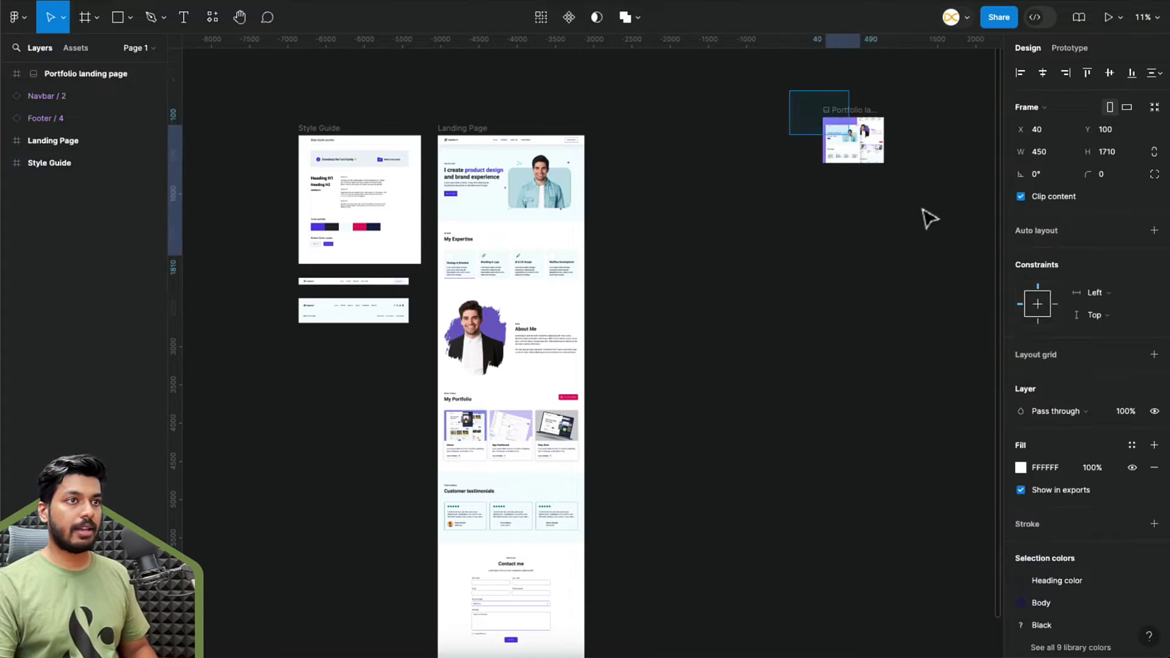
pyautogui.press('Delete')
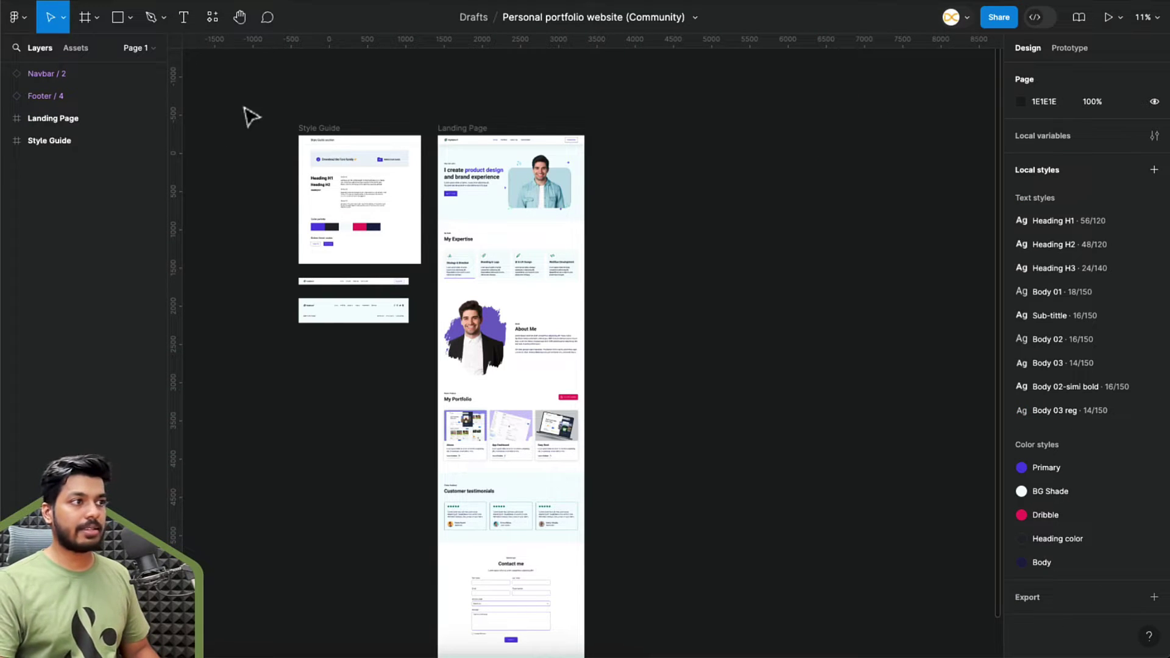
pyautogui.moveTo(245, 109); pyautogui.dragTo(430, 365)
pyautogui.press('Delete')
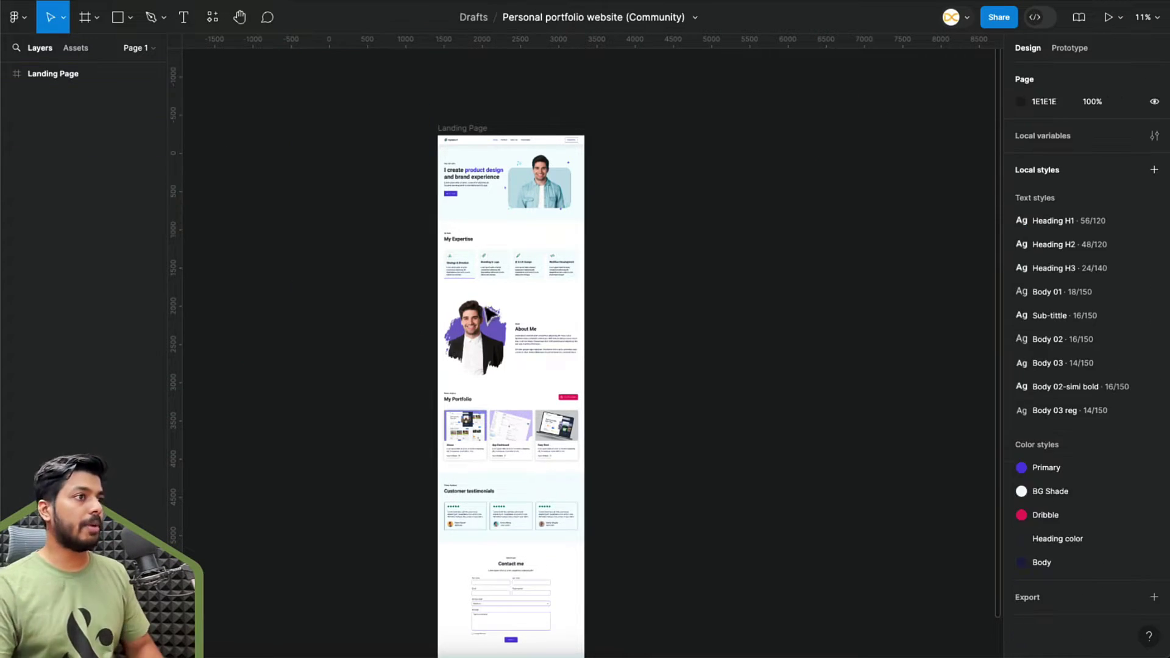
# Inspect the Landing Page's Header and My Skill sections
pyautogui.scroll(-3, 524, 280)
pyautogui.scroll(2, 549, 258)
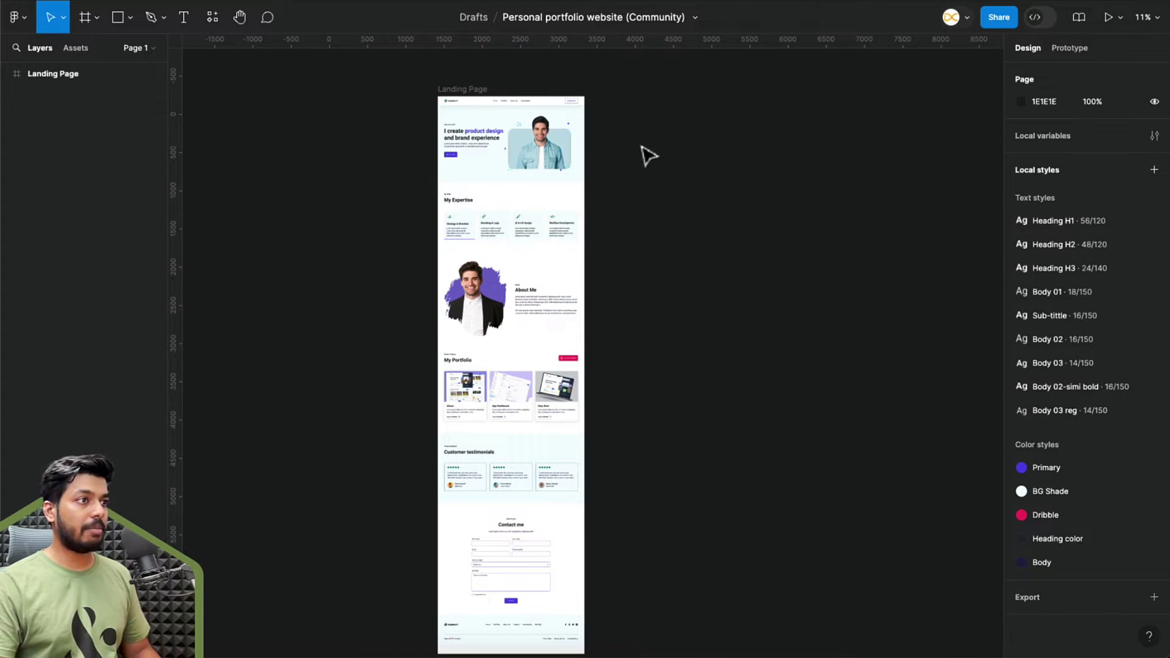
pyautogui.scroll(-3, 514, 264)
pyautogui.scroll(3, 514, 269)
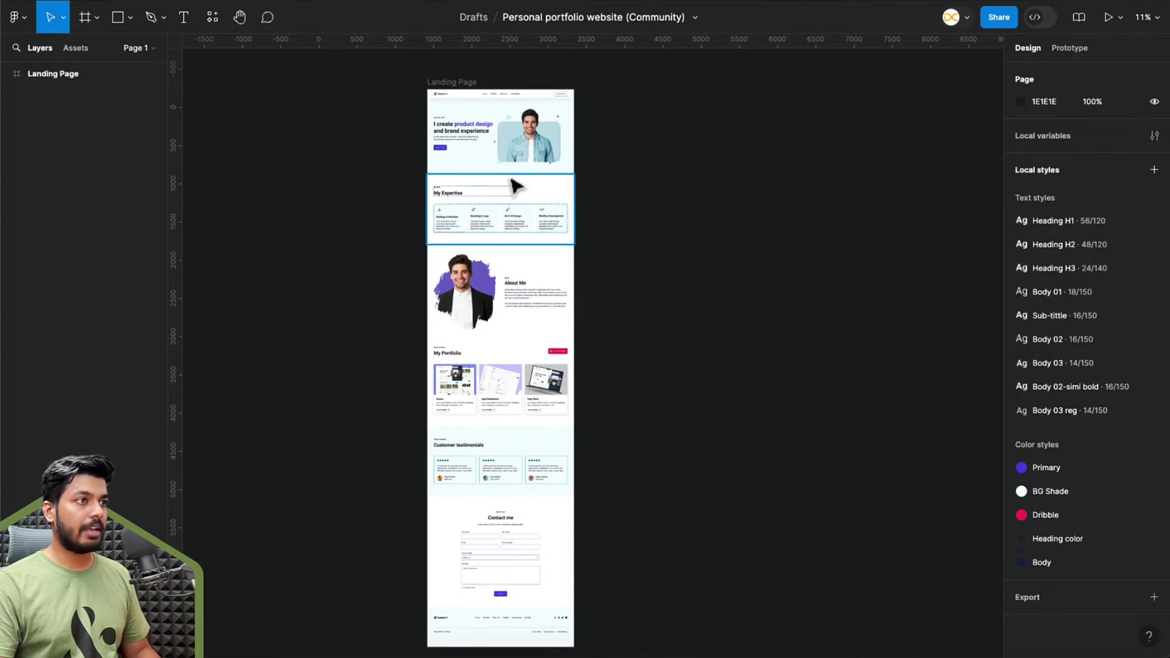
pyautogui.click(505, 173)
pyautogui.click(500, 202)
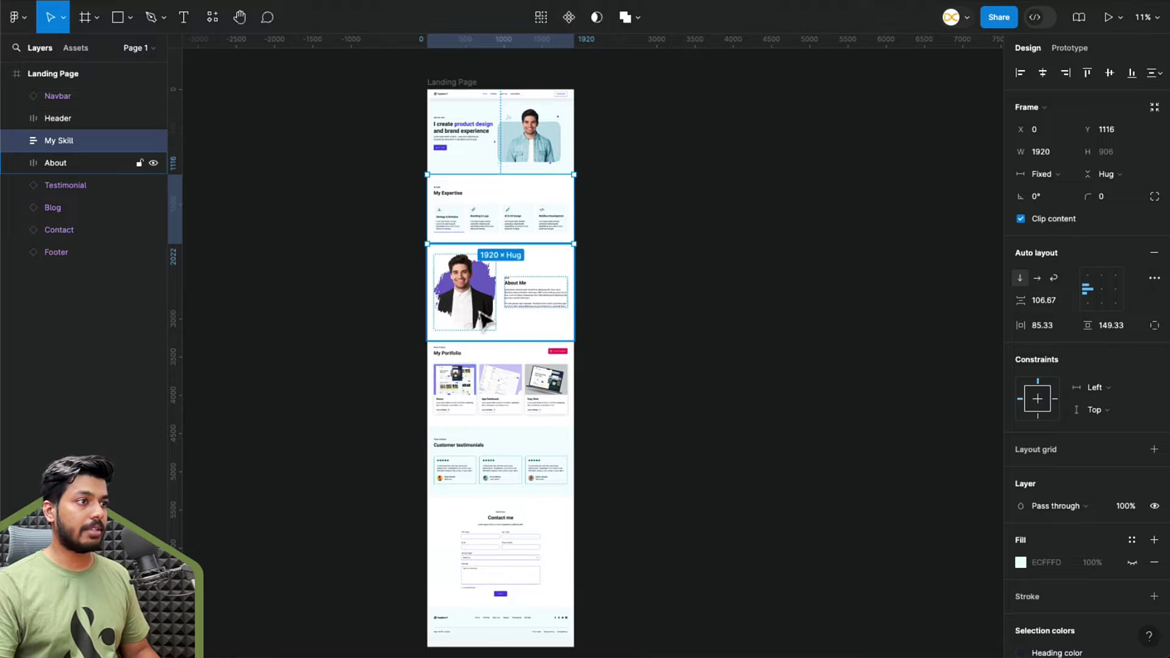
pyautogui.press('Escape')
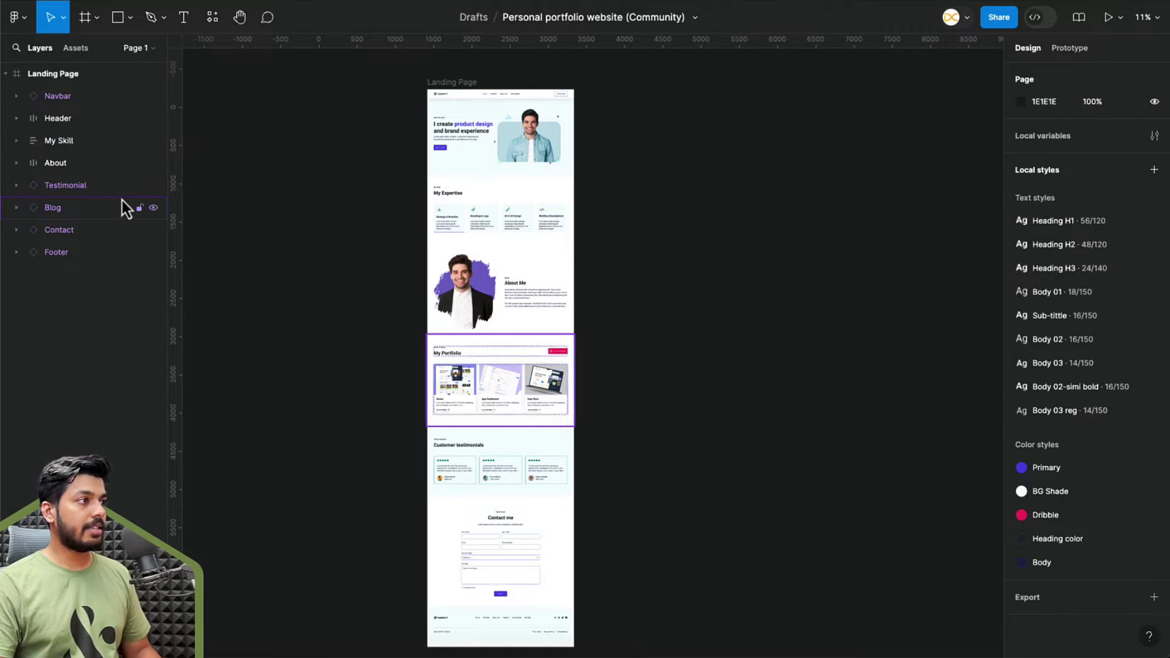
# Inspect the My Portfolio, Testimonial, hero image and My Skill Row layers
pyautogui.click(496, 417)
pyautogui.click(495, 486)
pyautogui.click(489, 560)
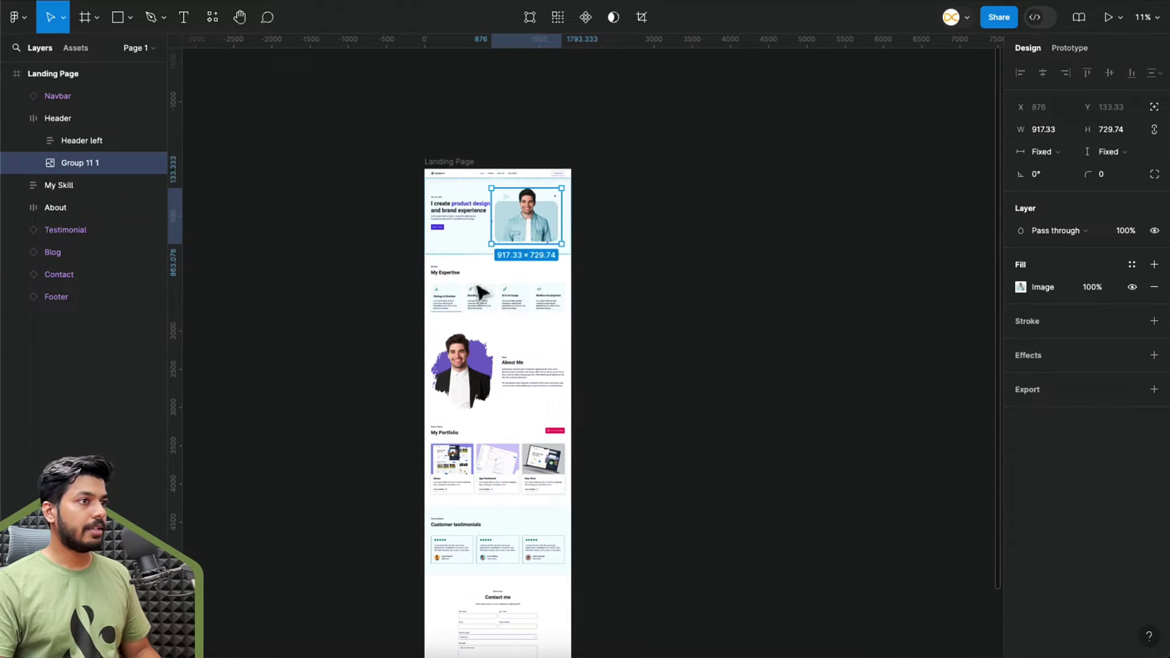
pyautogui.click(515, 306)
pyautogui.doubleClick(515, 306)
pyautogui.click(384, 278)
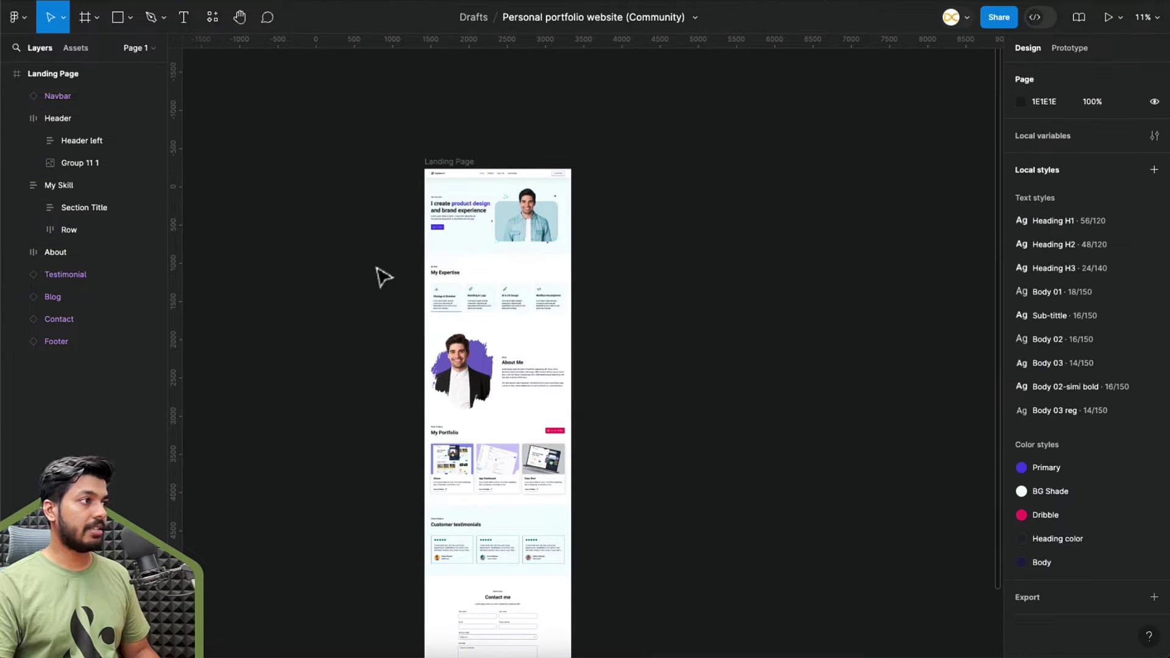
pyautogui.scroll(5, 487, 164)
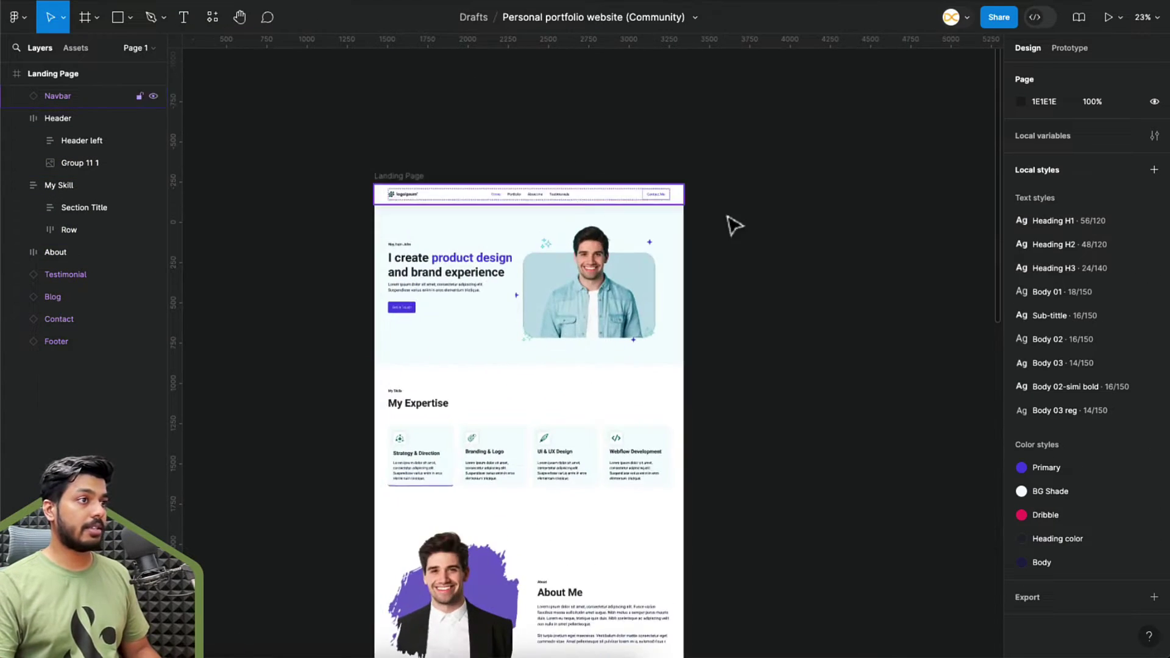
pyautogui.scroll(-2, 731, 195)
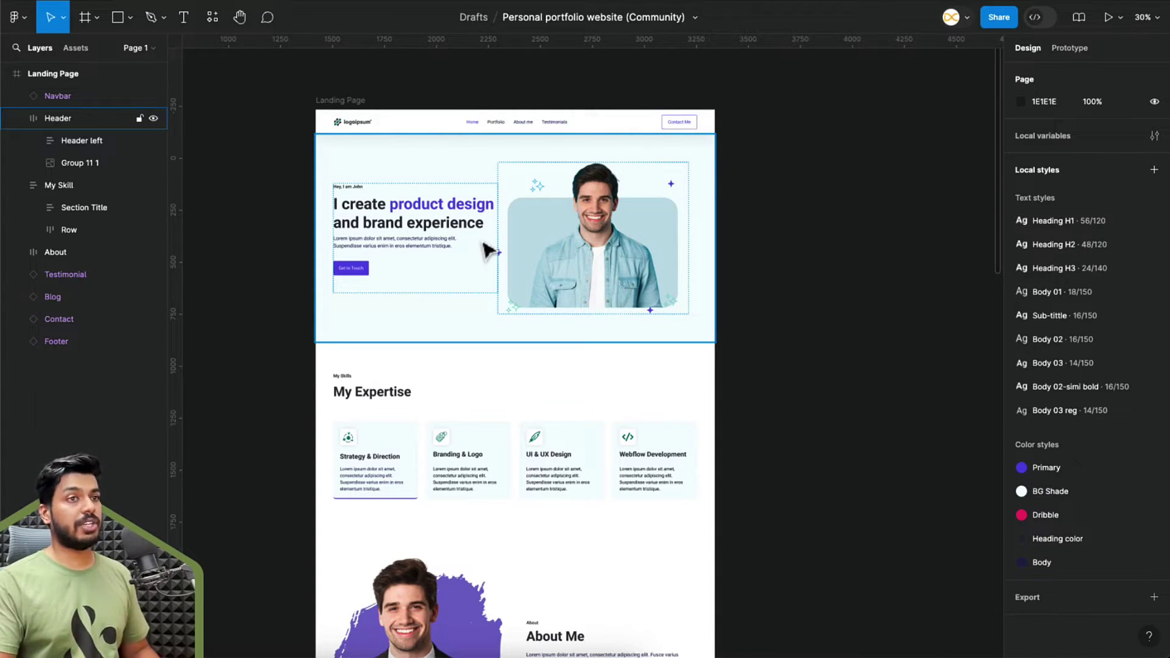
pyautogui.scroll(-1, 767, 452)
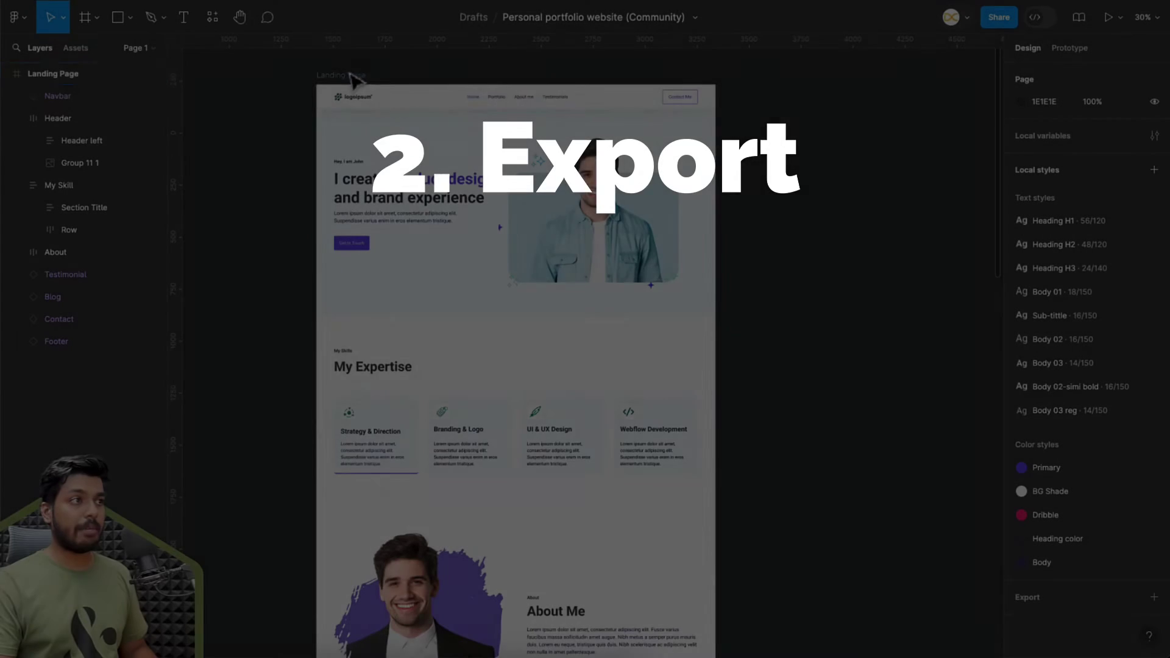
# Widen the Framer Desktop breakpoint to 1440
pyautogui.click(342, 76)
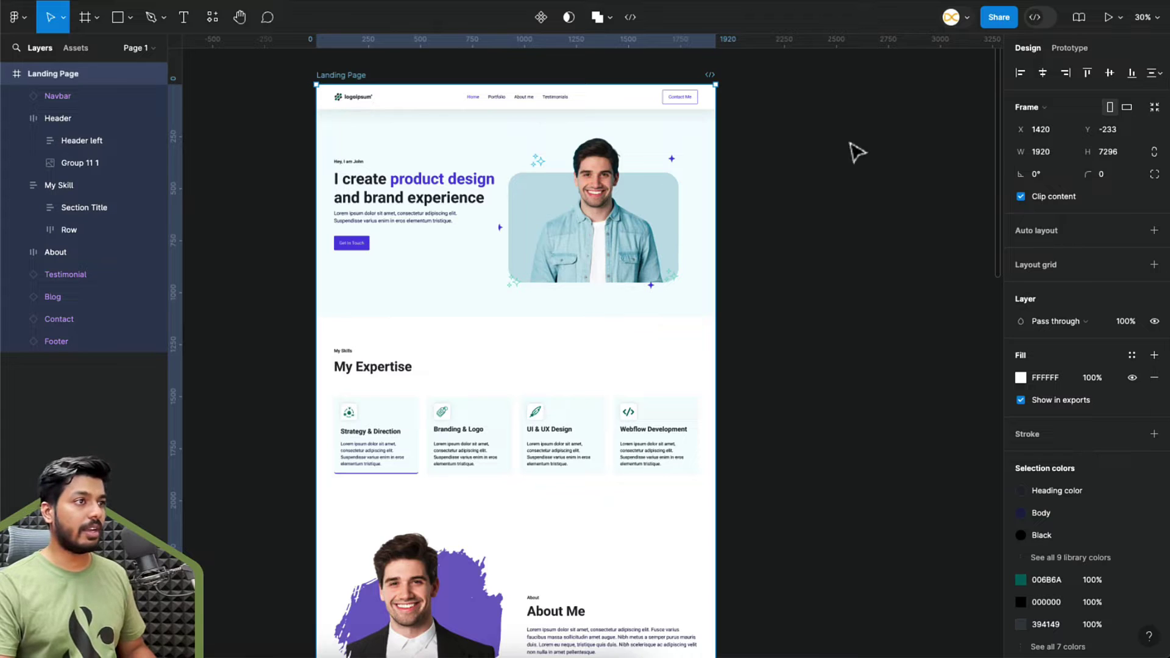
pyautogui.press('super+Tab')
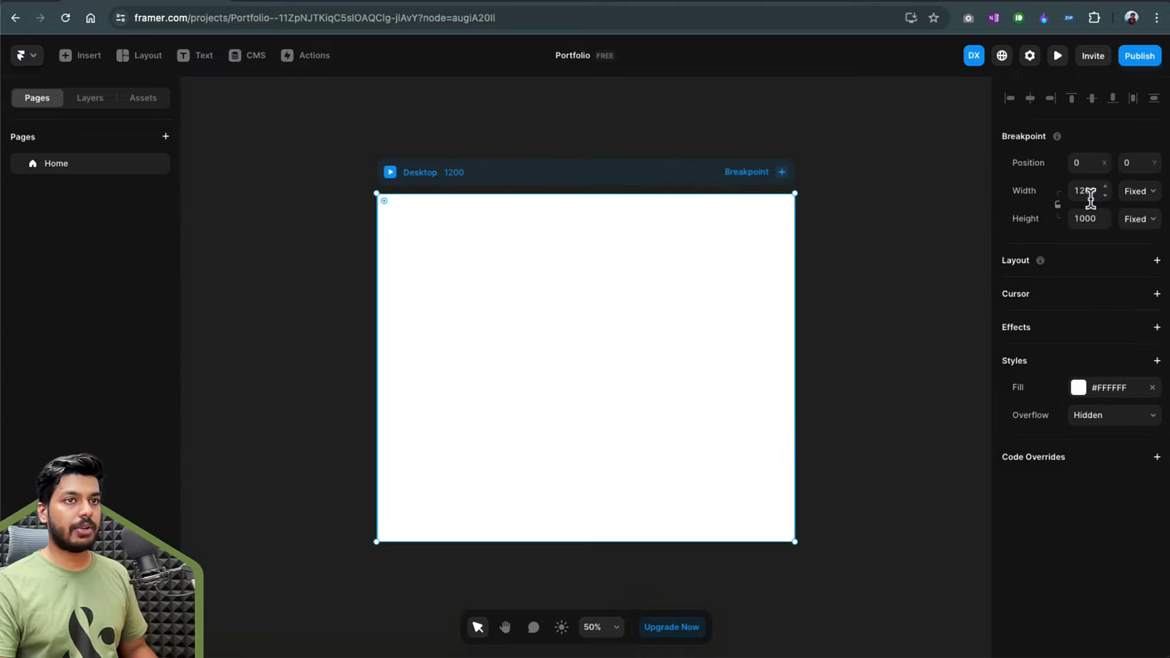
pyautogui.press('Return')
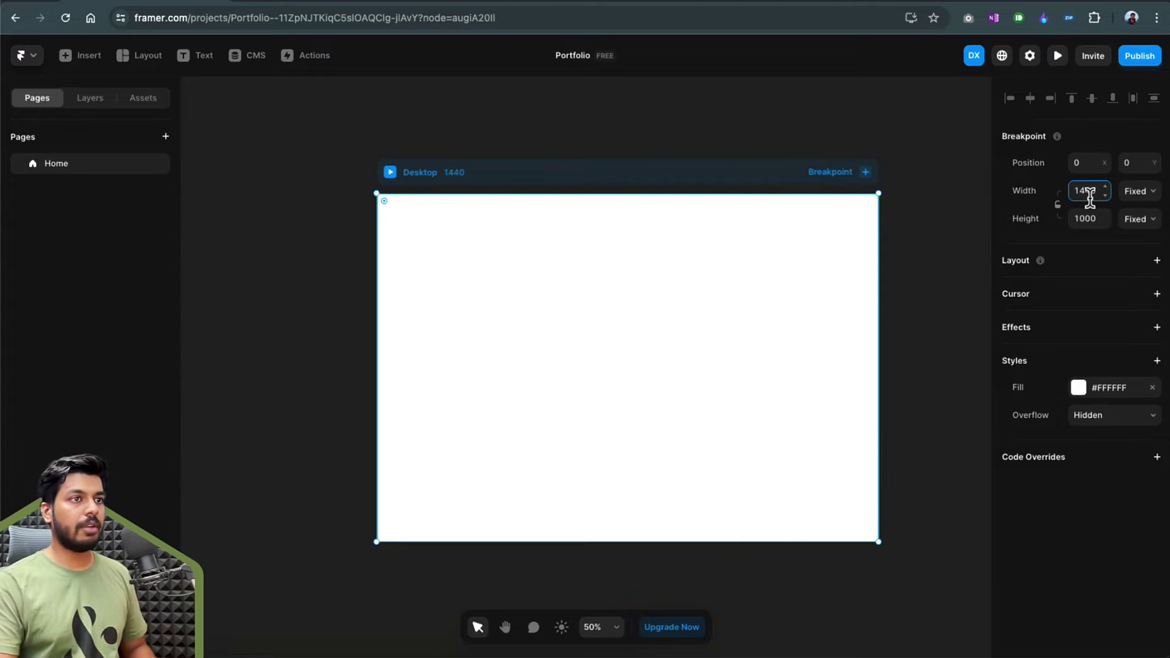
pyautogui.click(722, 143)
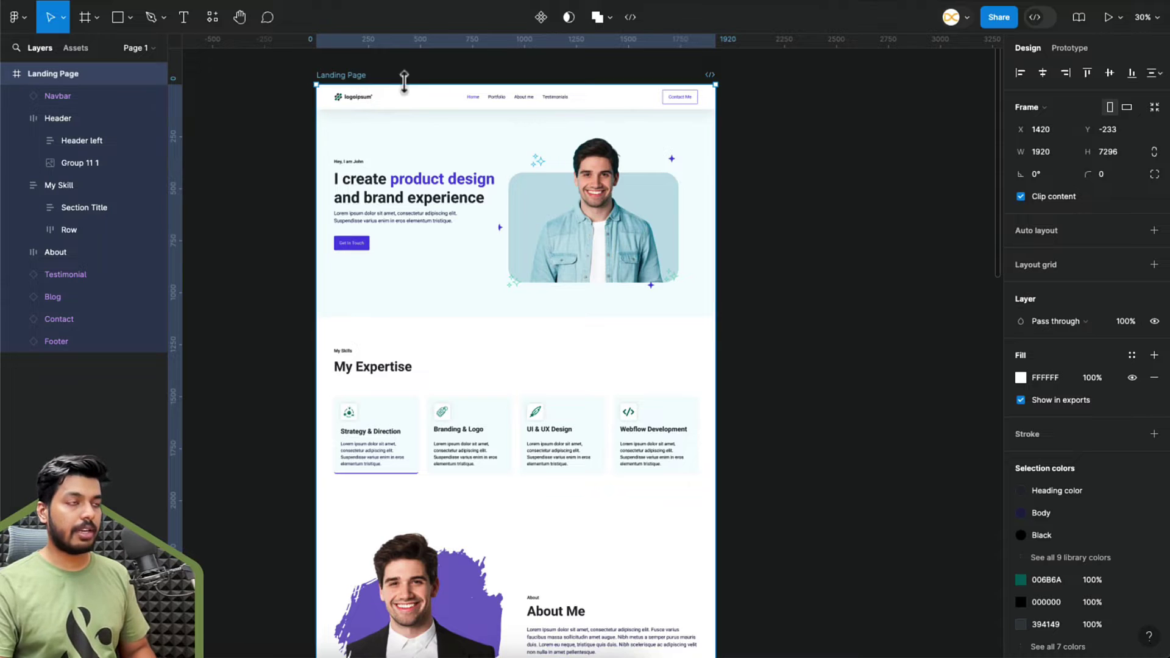
# Scale the Figma Landing Page frame proportionally to 1440 wide with the K tool
pyautogui.press('k')
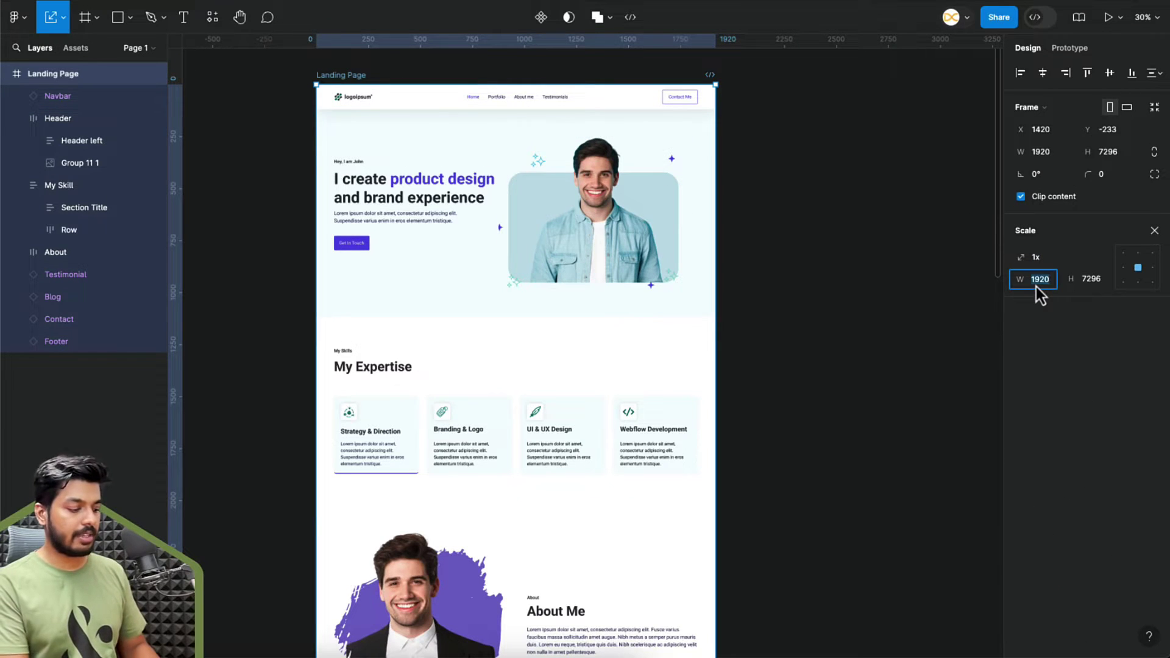
pyautogui.click(1036, 286)
pyautogui.write('1440')
pyautogui.press('Return')
pyautogui.press('Escape')
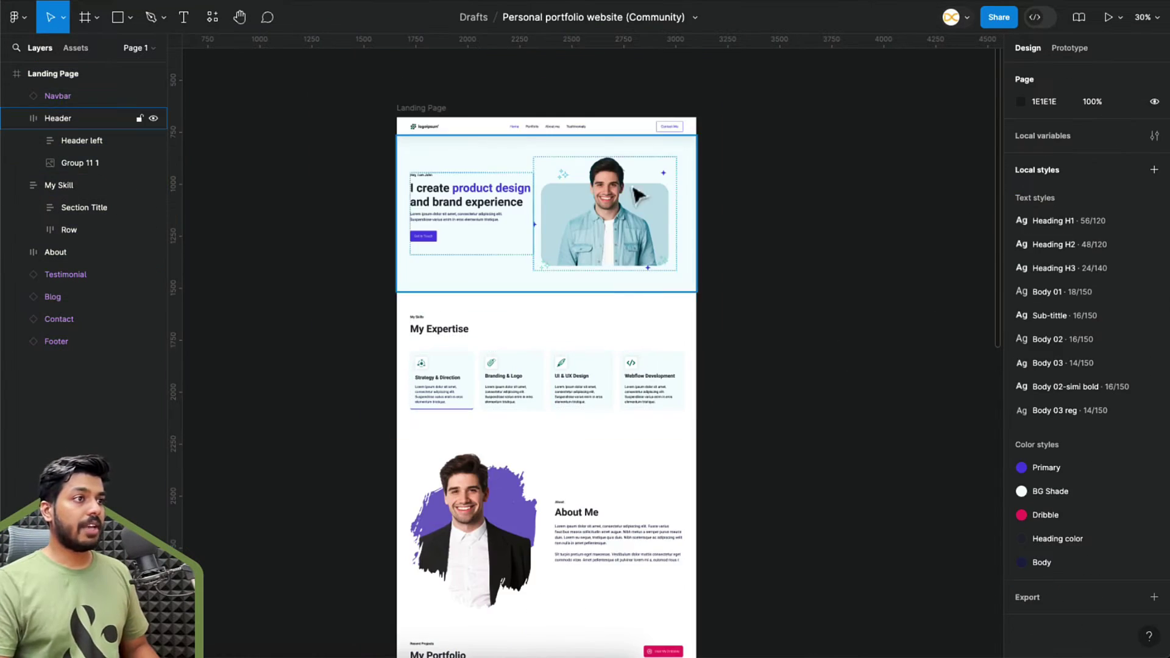
pyautogui.keyDown('ctrl'); pyautogui.scroll(3, 520, 118); pyautogui.keyUp('ctrl')
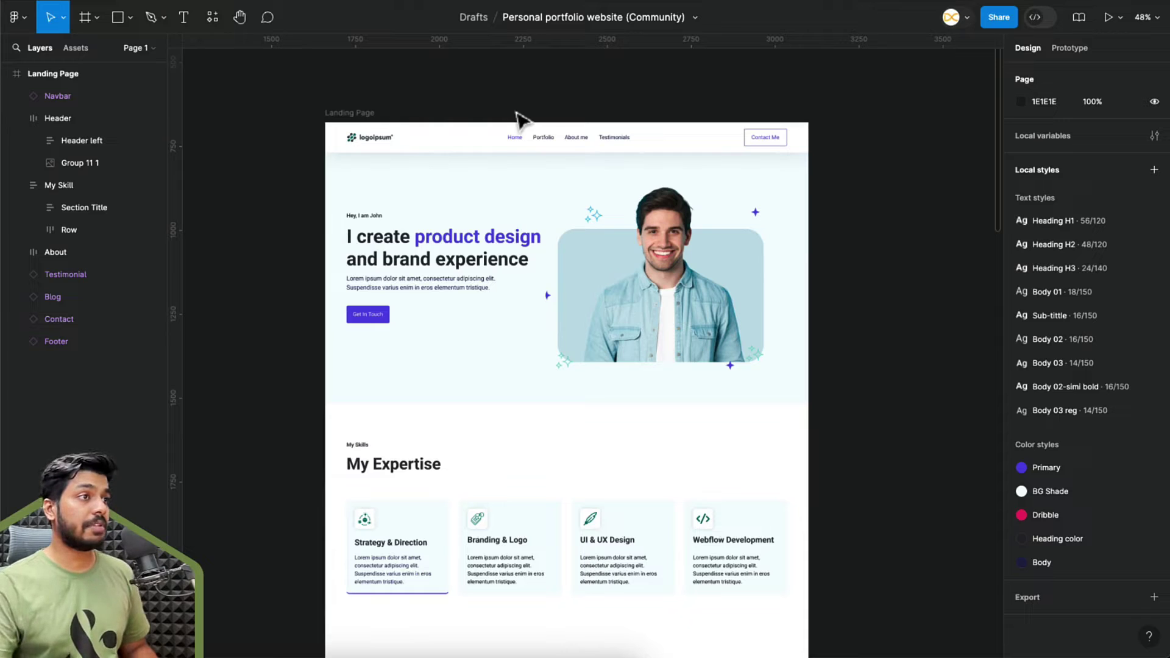
# Select the Navbar and inspect the Columns inside its Container in the layers panel
pyautogui.click(431, 147)
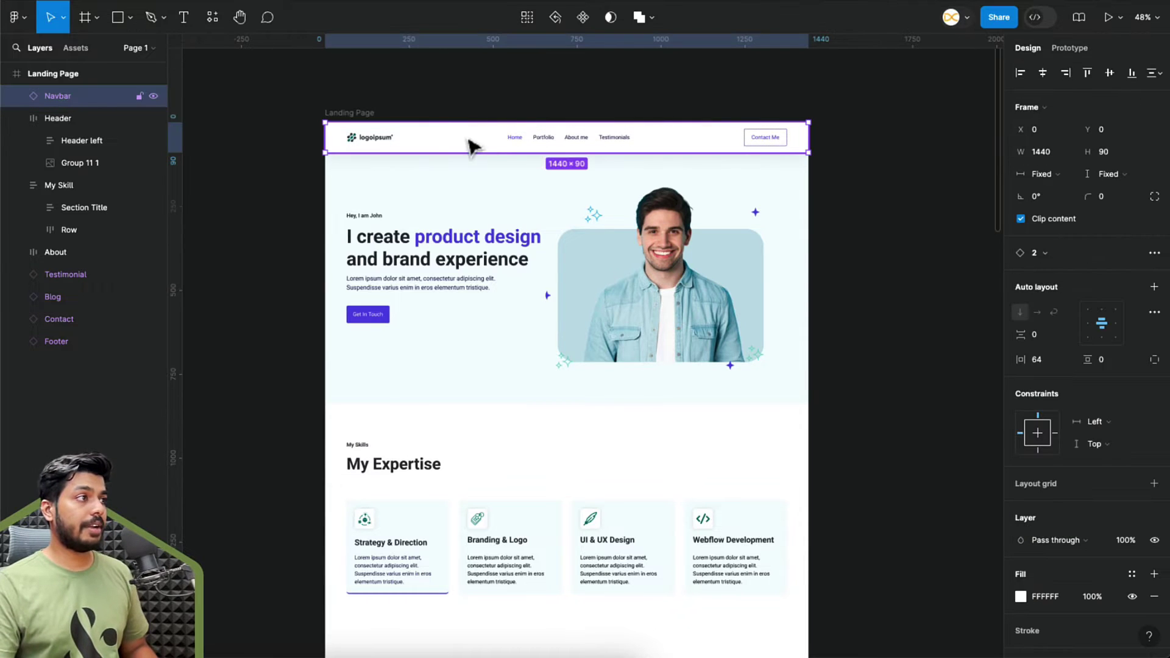
pyautogui.click(17, 97)
pyautogui.click(34, 119)
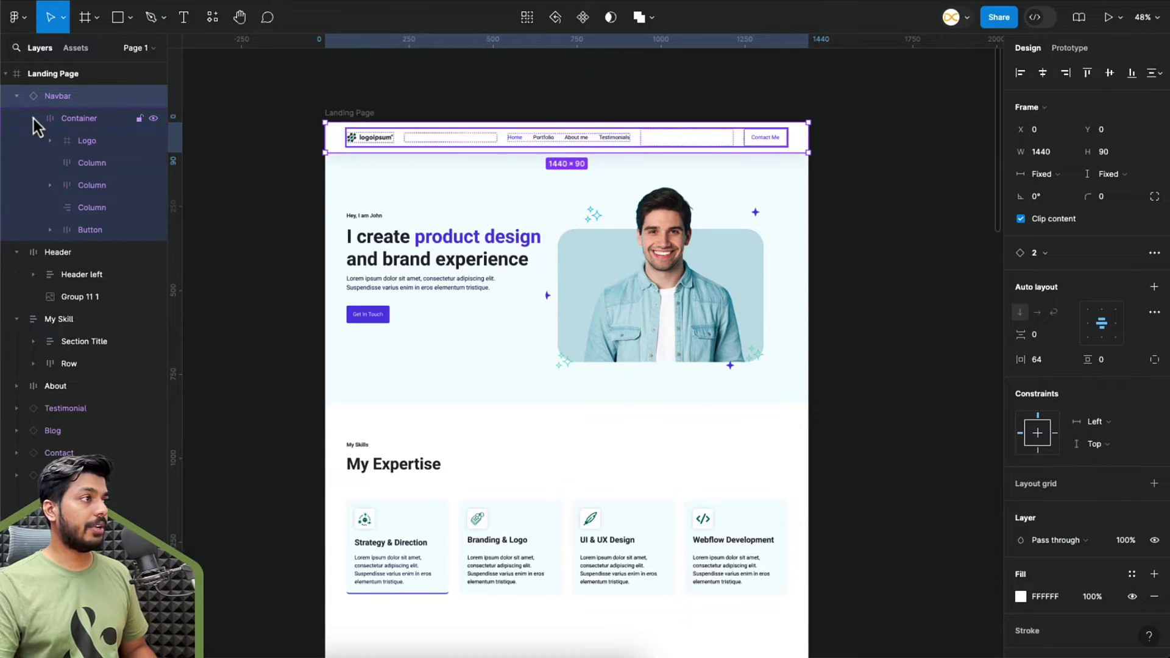
pyautogui.click(96, 166)
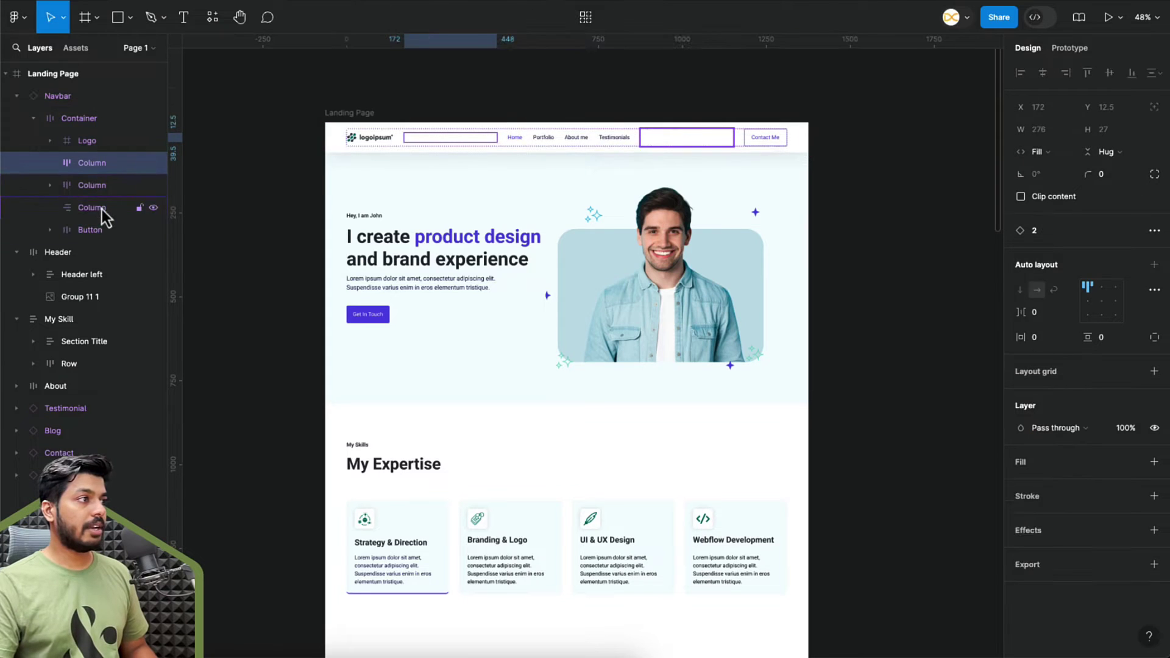
pyautogui.click(101, 219)
pyautogui.click(100, 171)
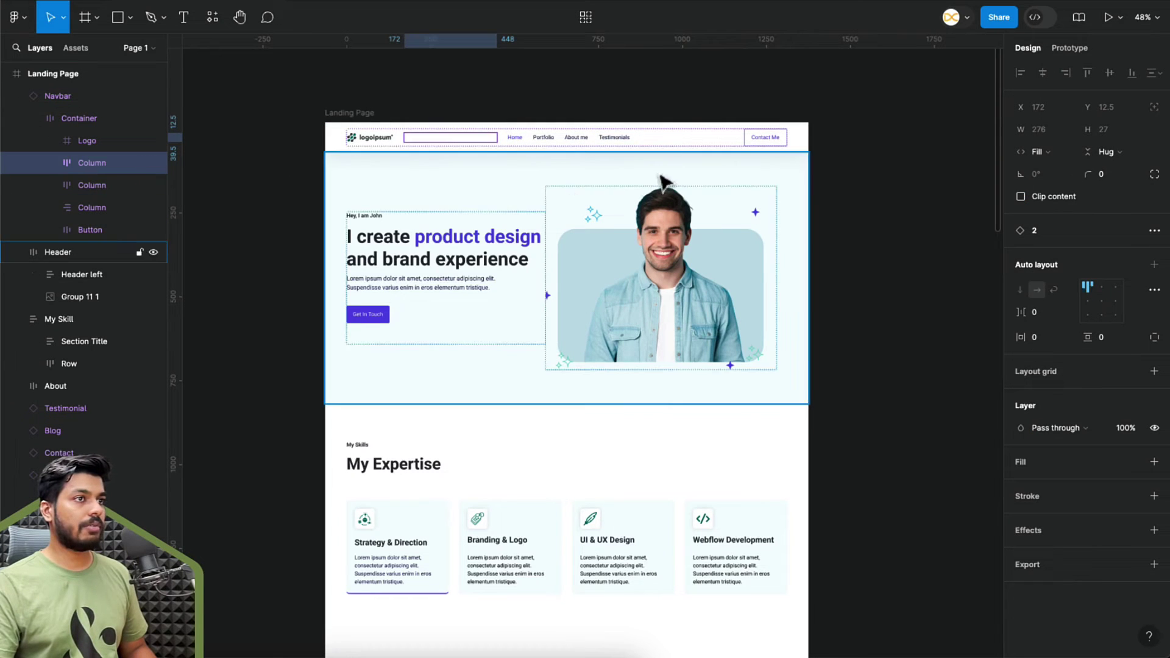
pyautogui.click(668, 149)
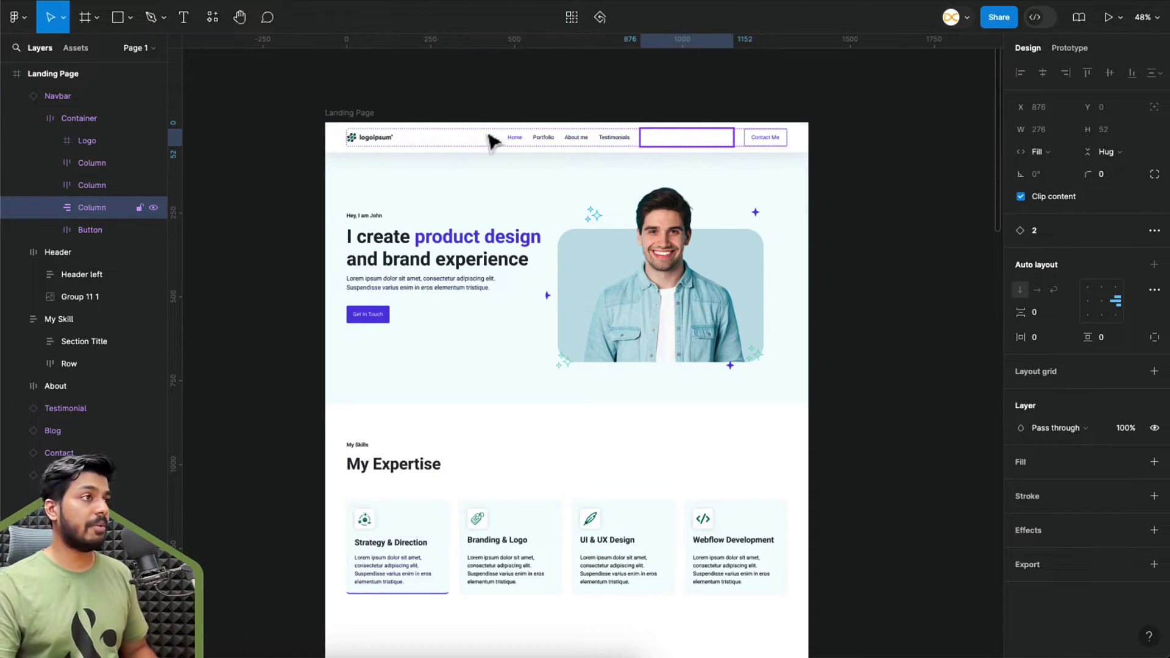
pyautogui.click(295, 149)
pyautogui.click(331, 142)
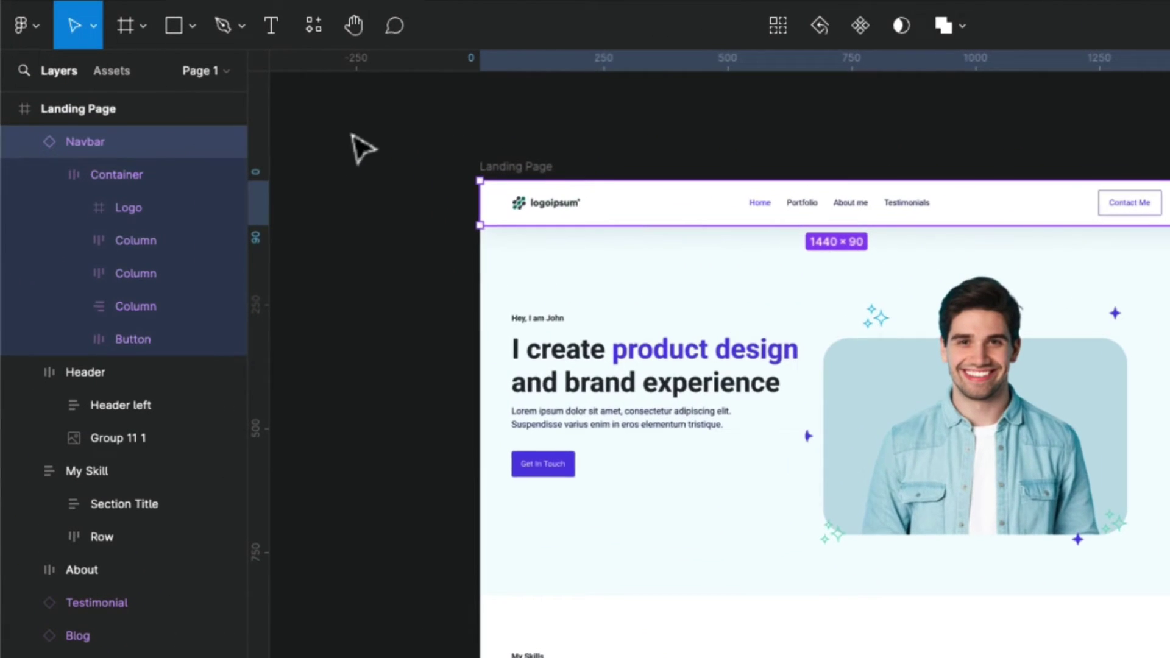
# Search plugins for 'framer' and run Figma to HTML with Framer on the Navbar
pyautogui.click(315, 43)
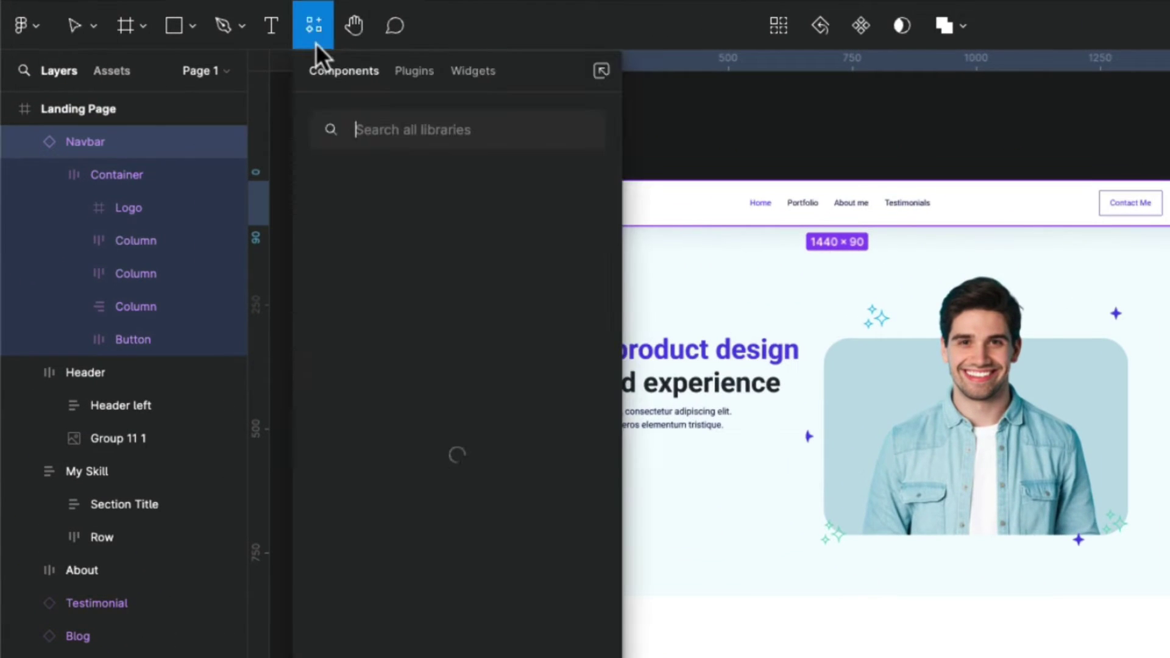
pyautogui.click(421, 78)
pyautogui.write('fram')
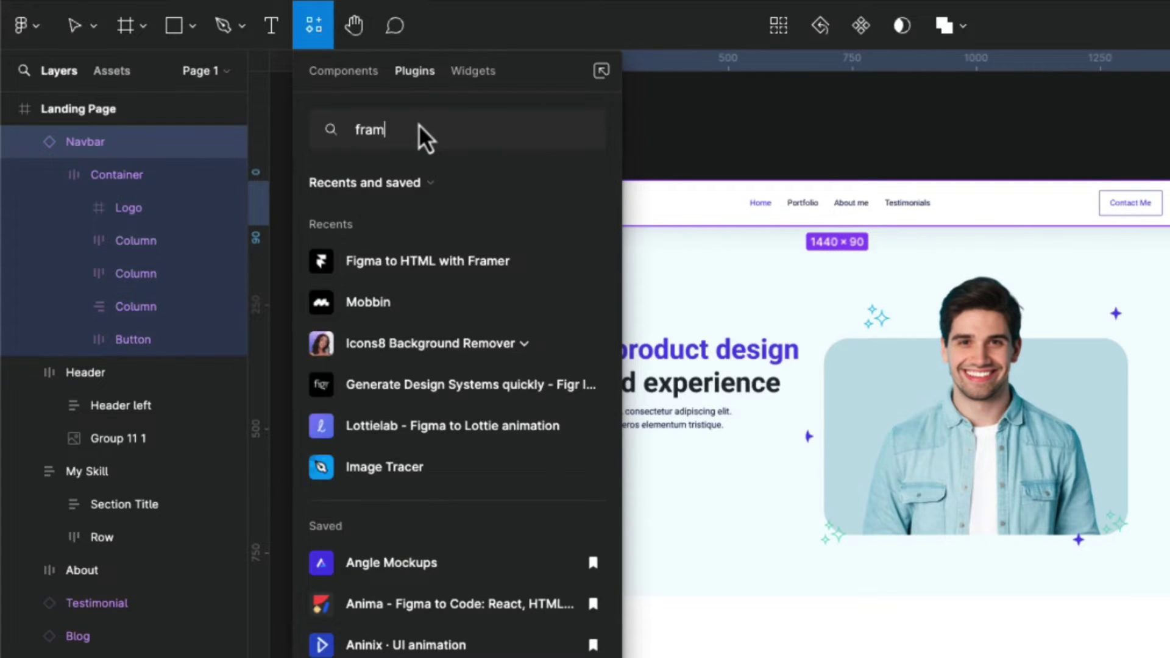
pyautogui.write('er')
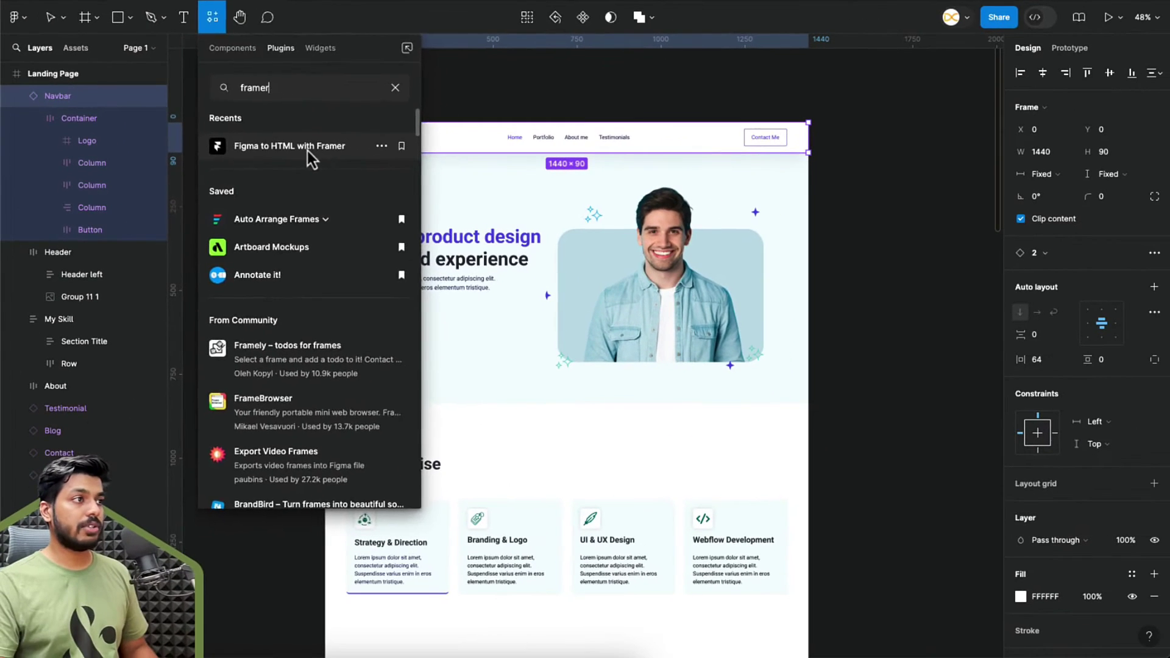
pyautogui.click(307, 151)
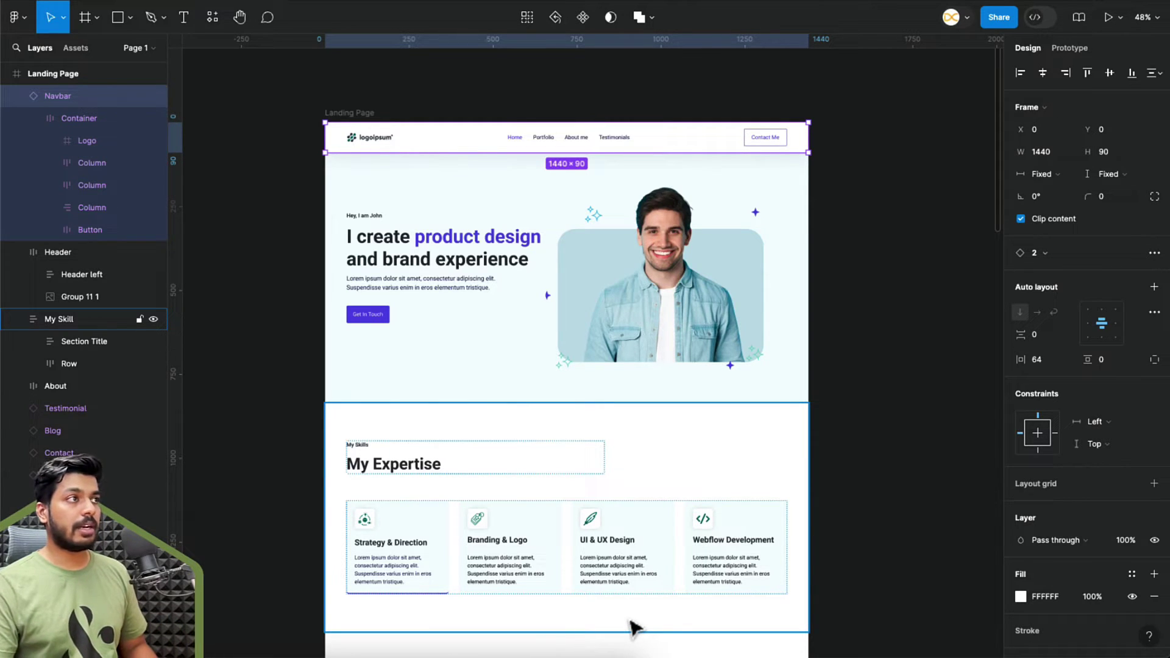
# Paste the navbar into Framer's Desktop frame and snap it to the frame's top edge
pyautogui.hotkey('alt', 'Tab')
pyautogui.hotkey('ctrl', 'v')
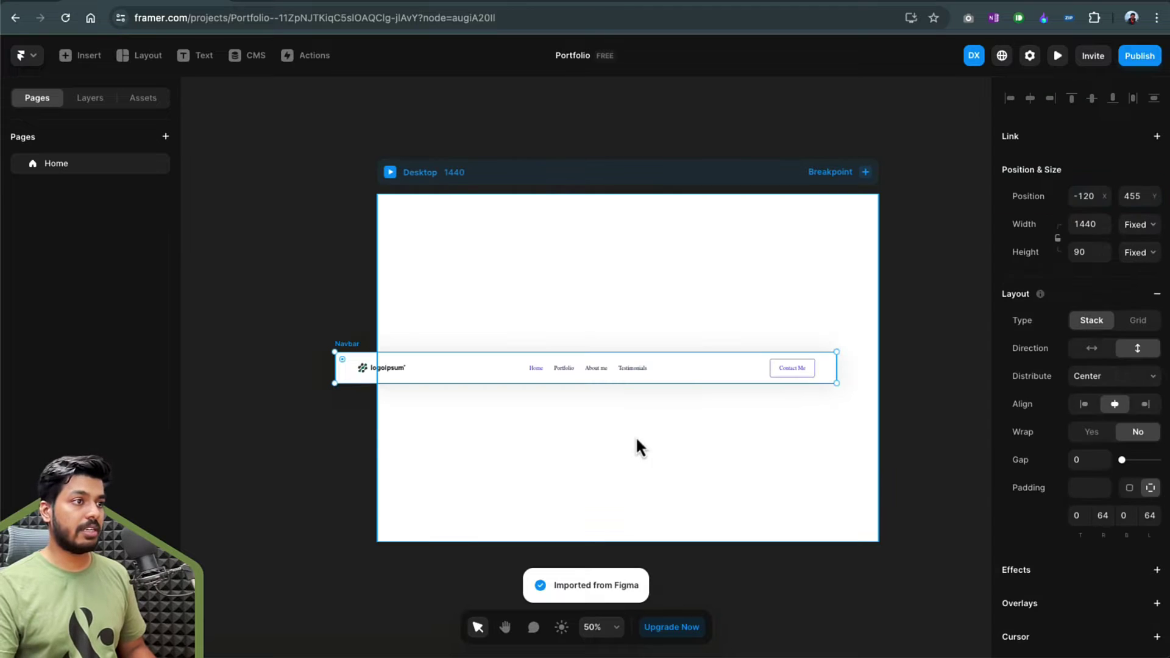
pyautogui.rightClick(511, 229)
pyautogui.click(454, 312)
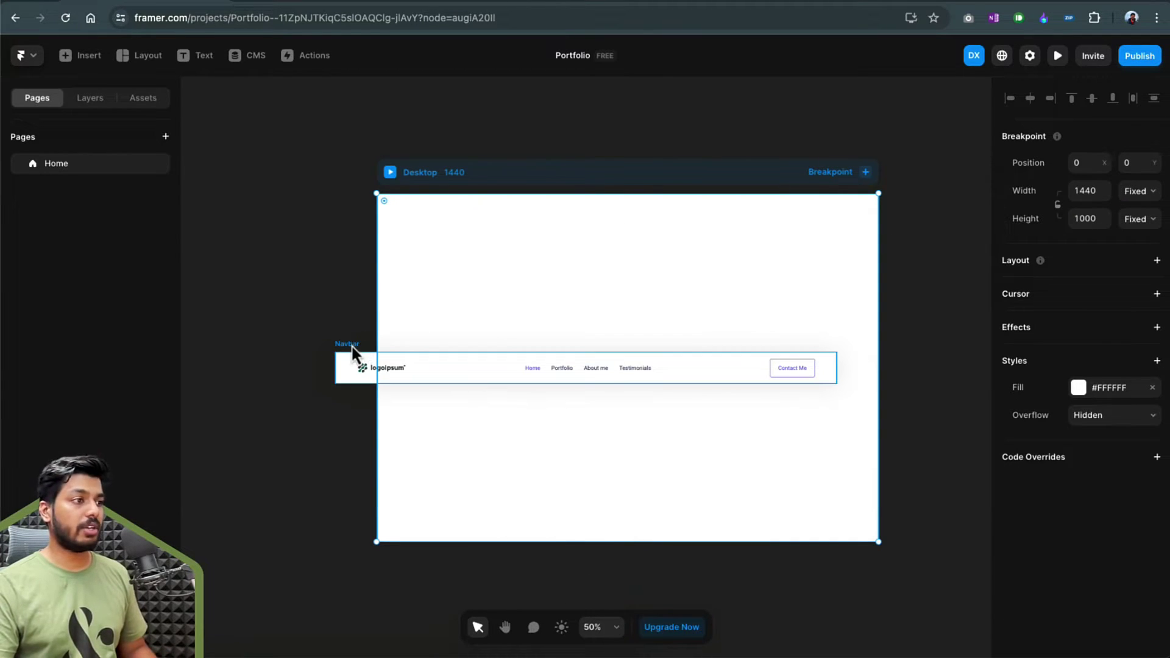
pyautogui.moveTo(352, 347); pyautogui.dragTo(396, 223)
pyautogui.click(373, 230)
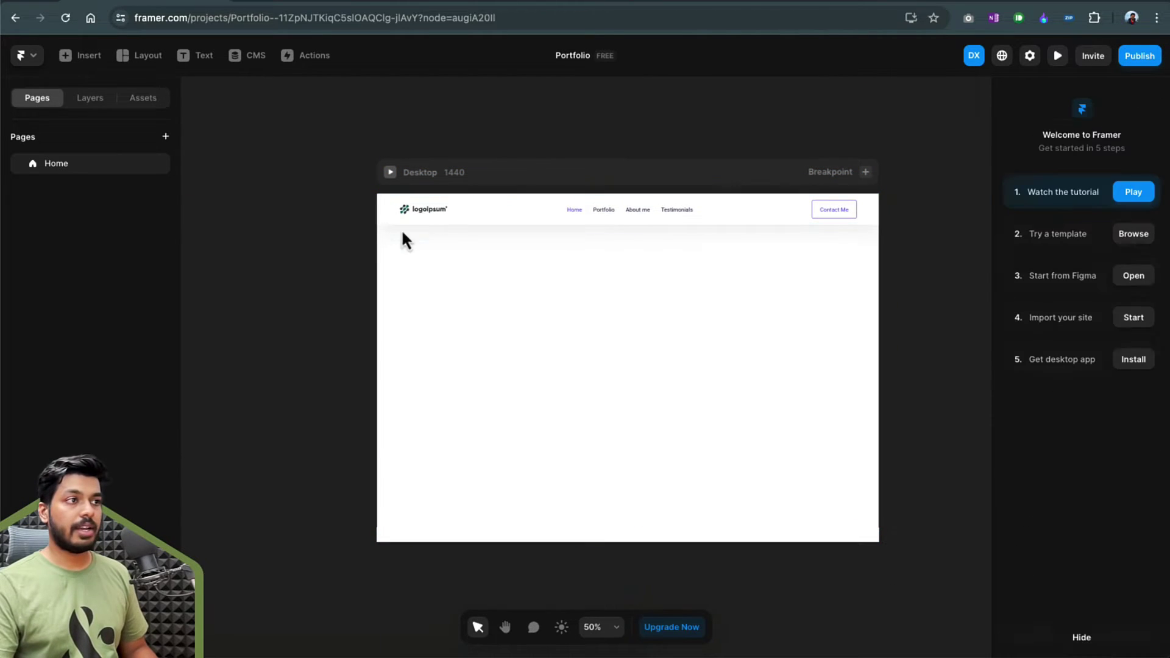
# Inspect the pasted navbar's empty column and nav-link row, comparing with Figma's Landing Page
pyautogui.scroll(5, 498, 210)
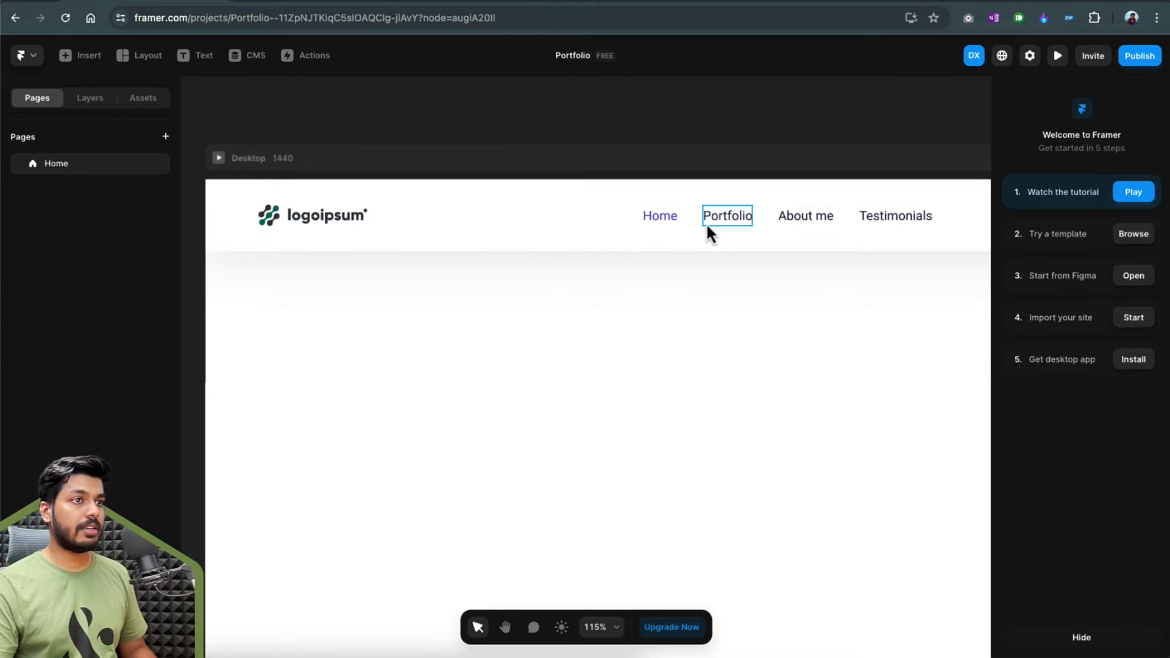
pyautogui.scroll(-4, 650, 222)
pyautogui.click(608, 225)
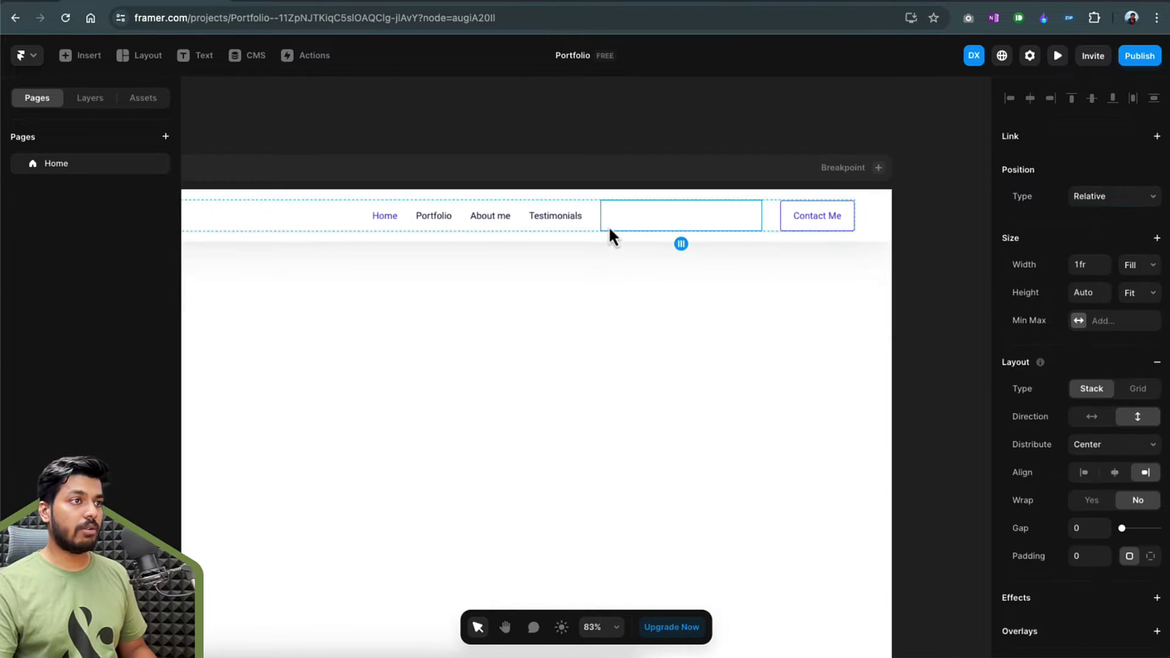
pyautogui.scroll(-2, 608, 225)
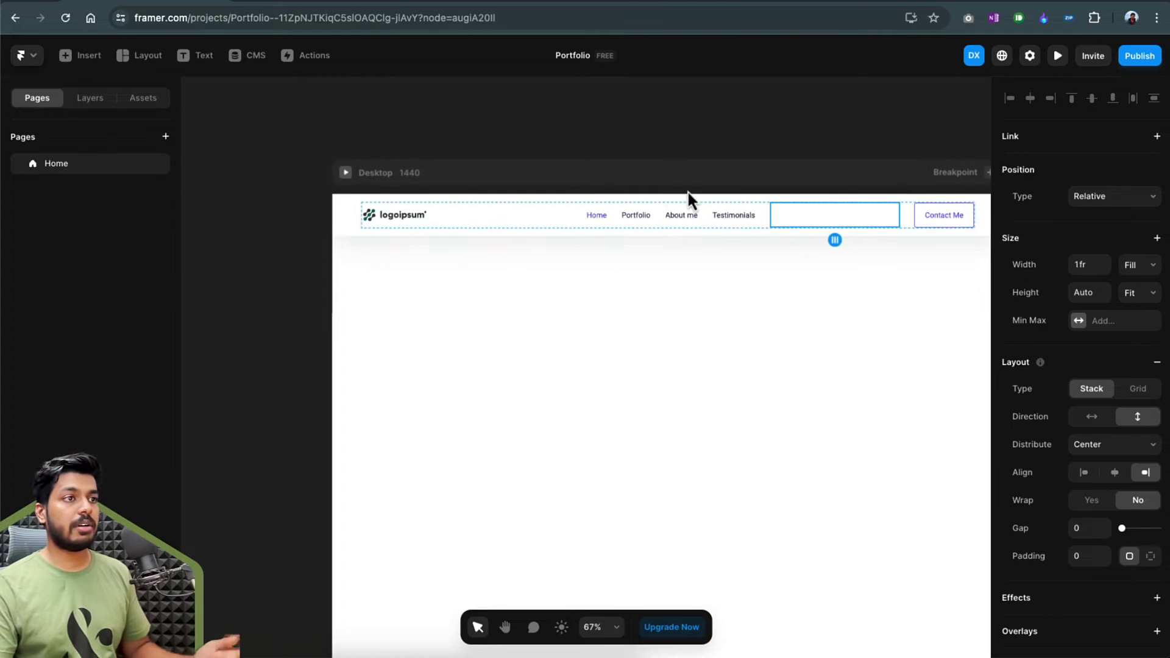
pyautogui.click(324, 224)
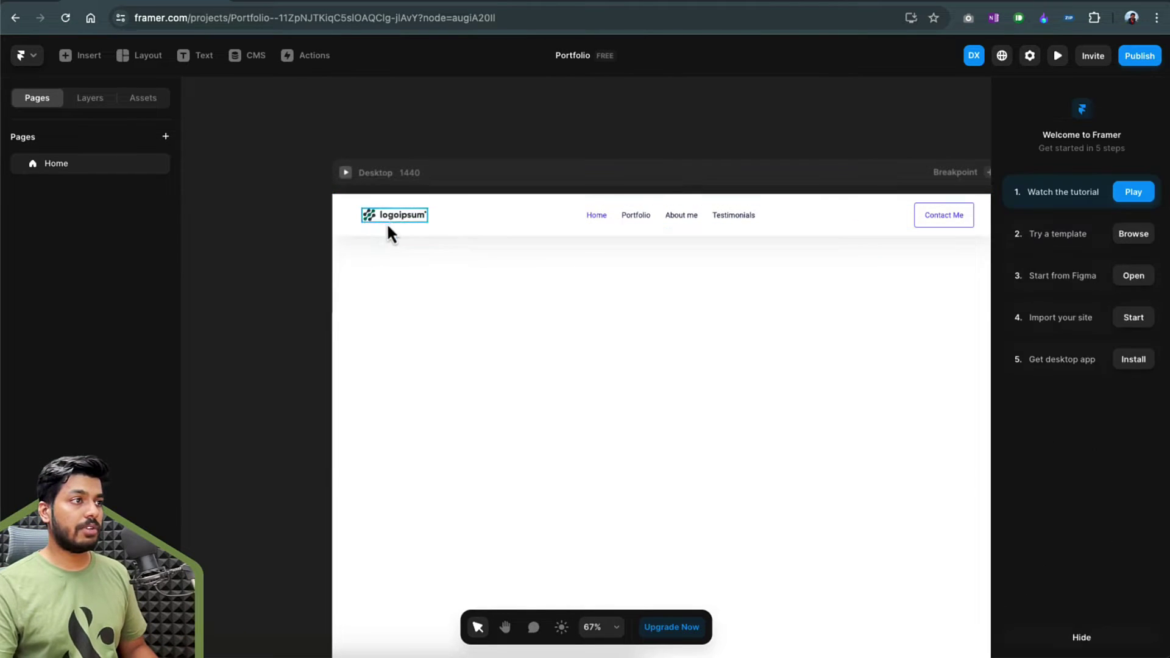
pyautogui.click(339, 234)
pyautogui.press('Return')
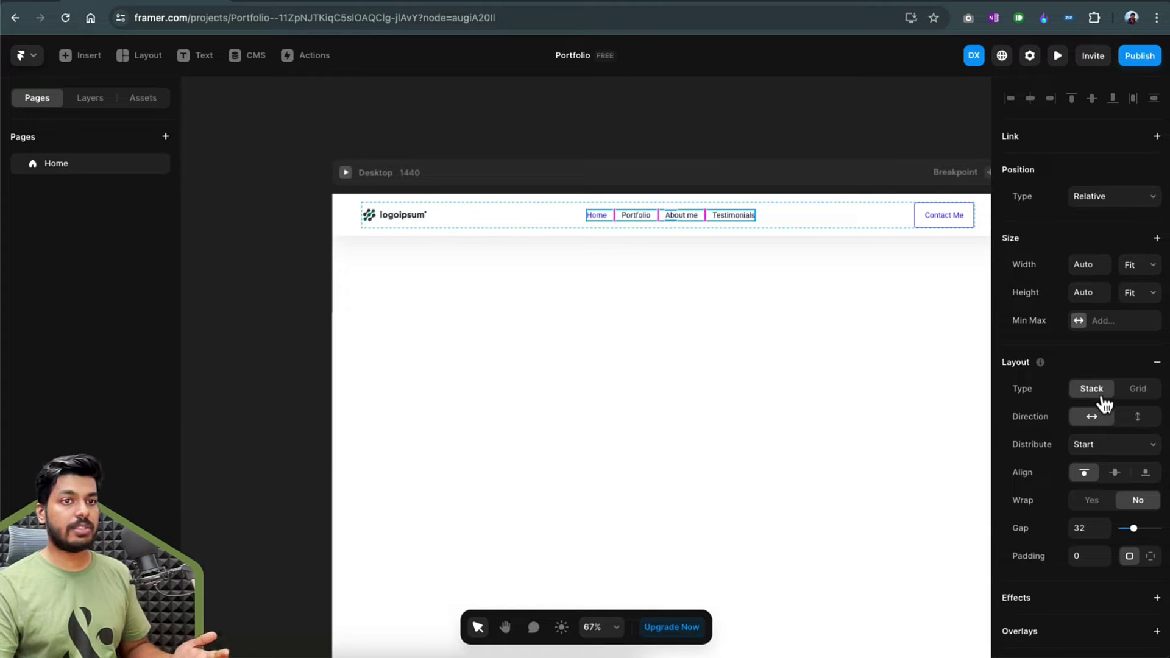
pyautogui.click(616, 157)
pyautogui.hscroll(3, 613, 235)
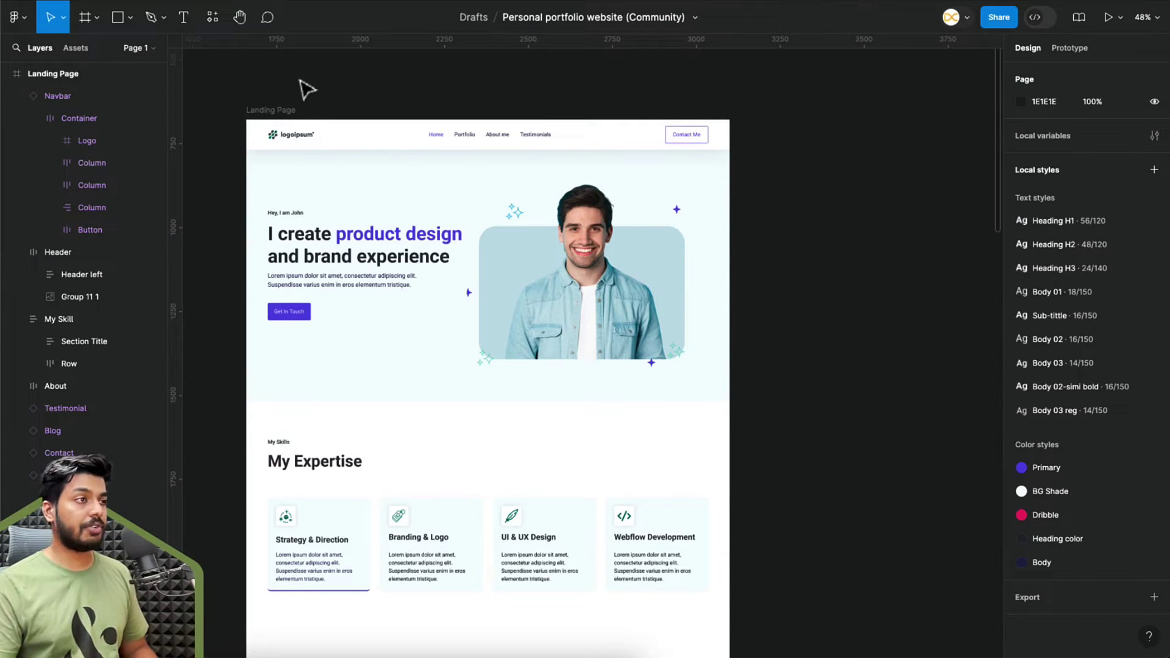
pyautogui.click(272, 114)
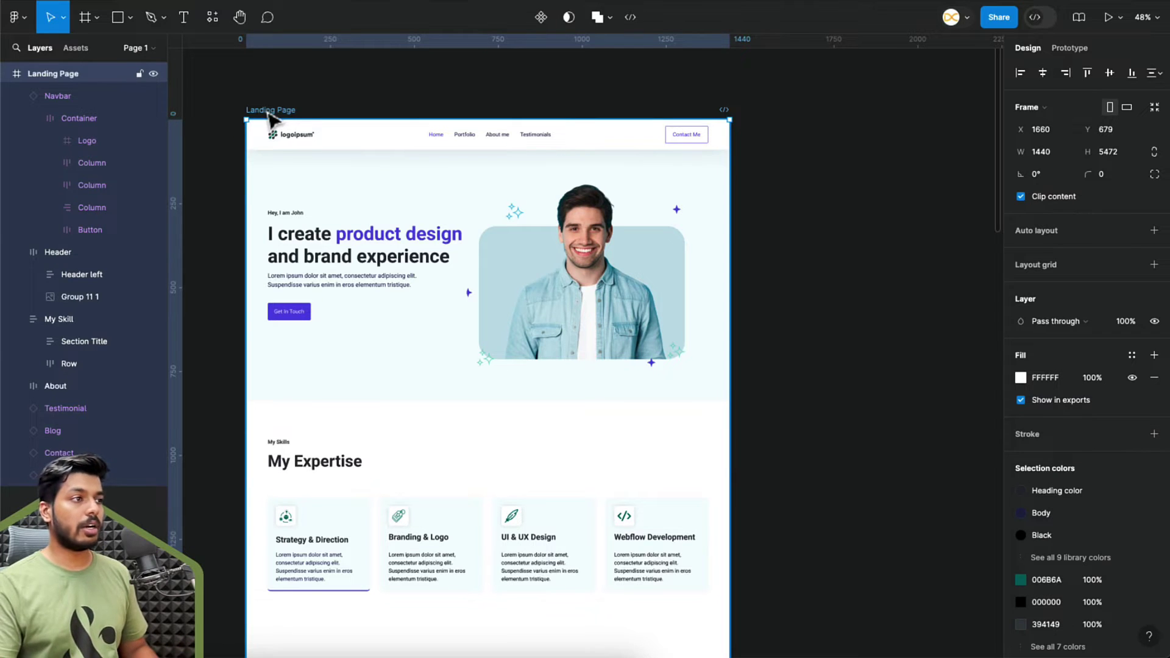
pyautogui.click(335, 112)
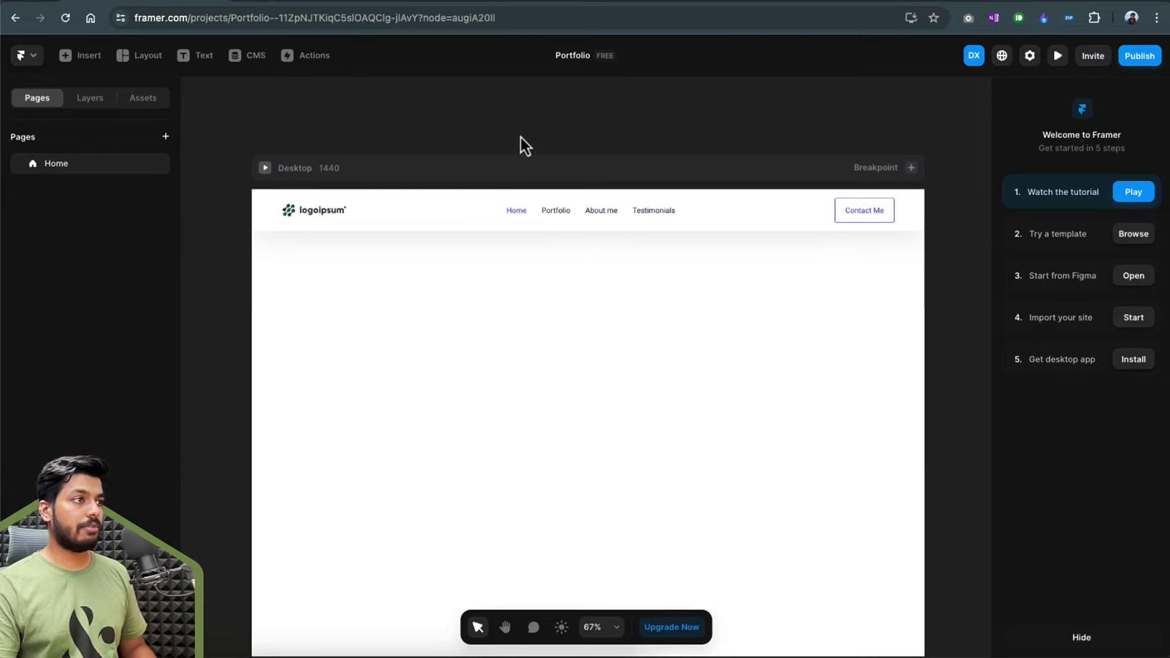
pyautogui.scroll(-2, 520, 137)
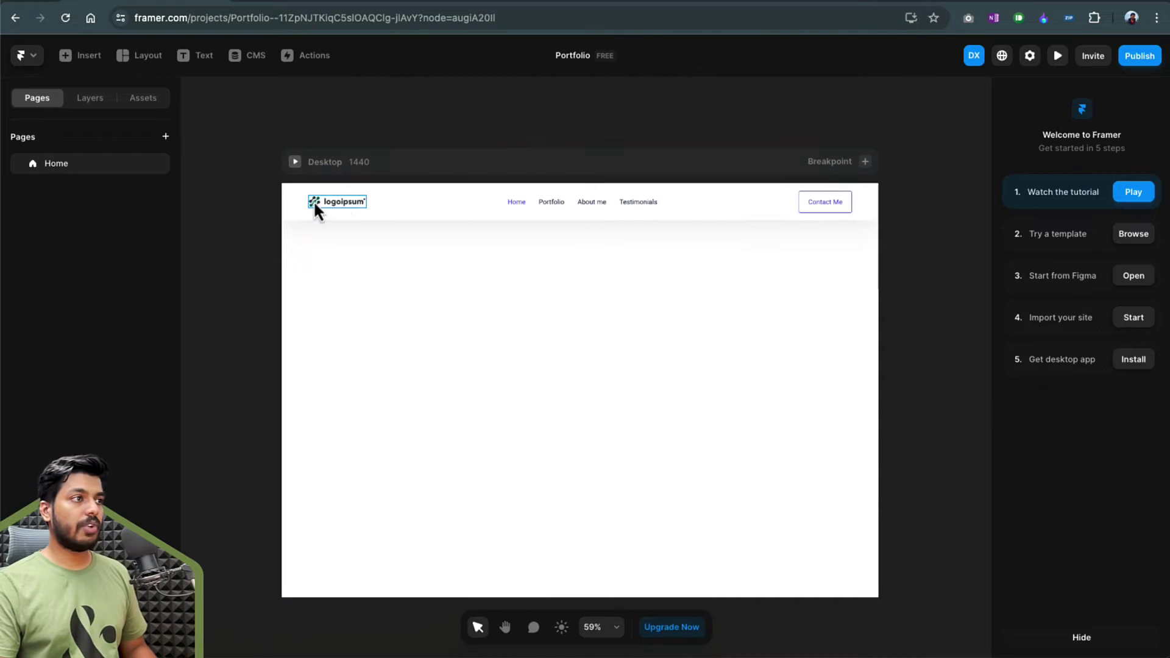
pyautogui.click(295, 162)
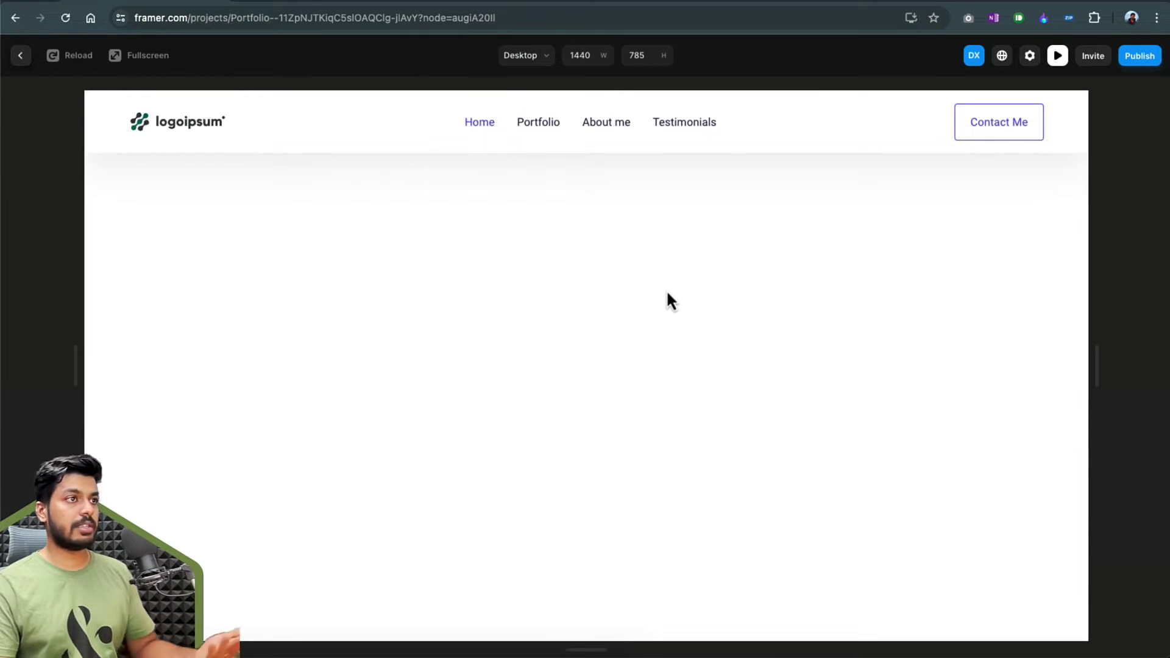
pyautogui.scroll(-2, 718, 292)
pyautogui.scroll(2, 717, 295)
pyautogui.moveTo(1098, 361); pyautogui.dragTo(884, 320)
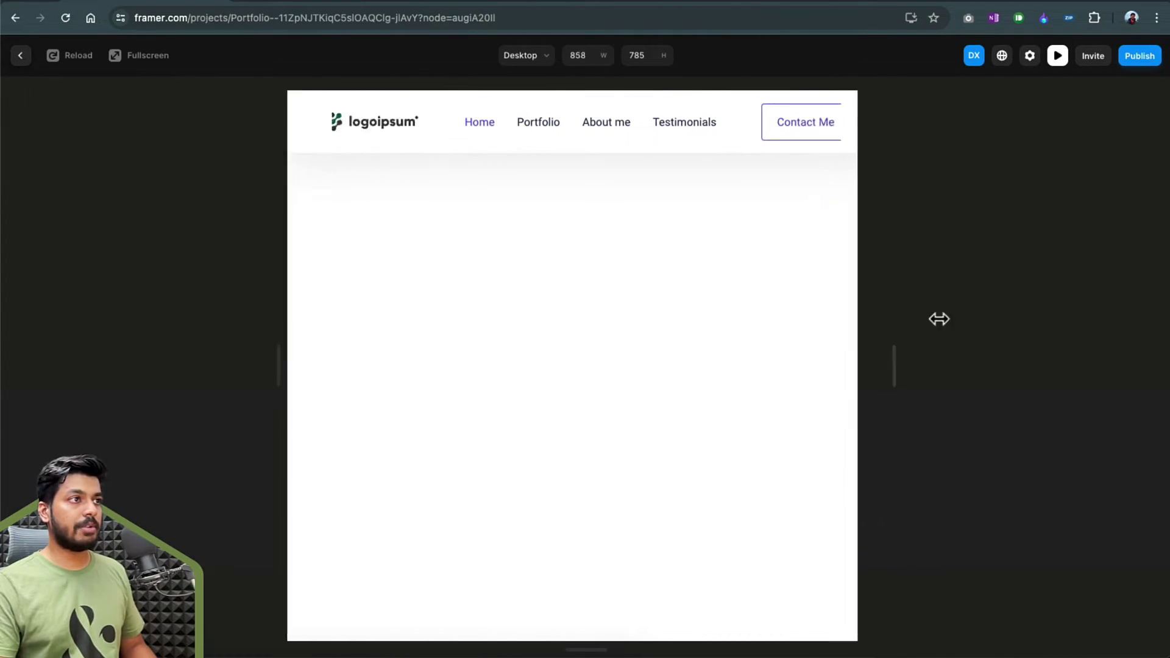
pyautogui.moveTo(962, 318); pyautogui.dragTo(1089, 319)
# Delete both empty Column layers from the navbar
pyautogui.click(20, 56)
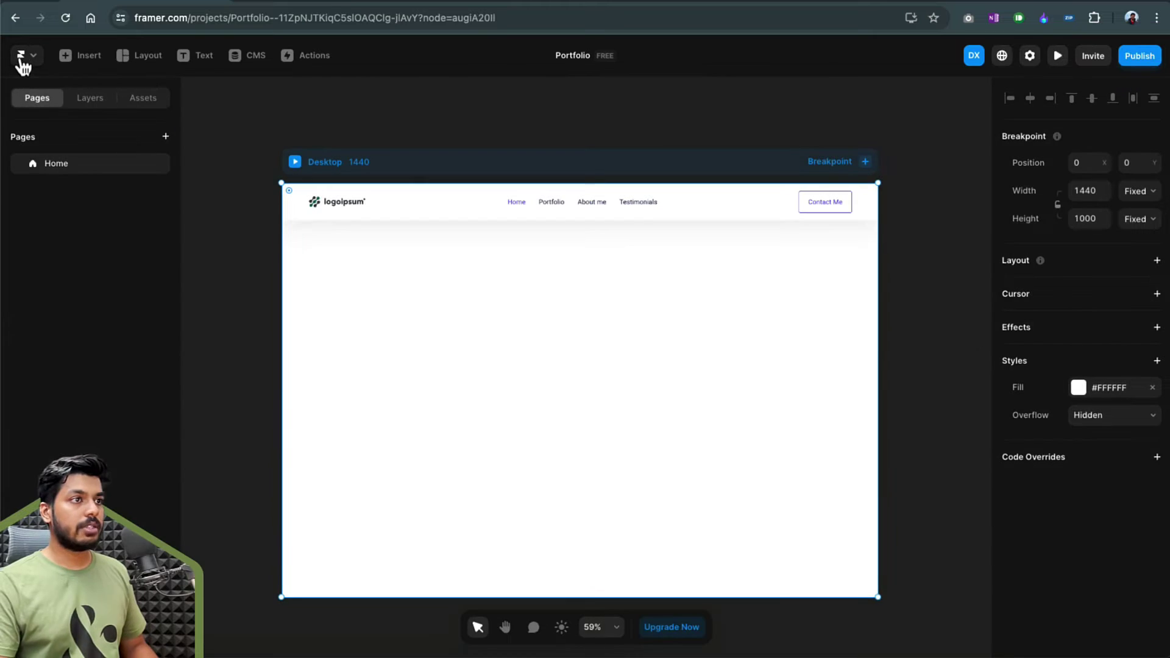
pyautogui.press('Return')
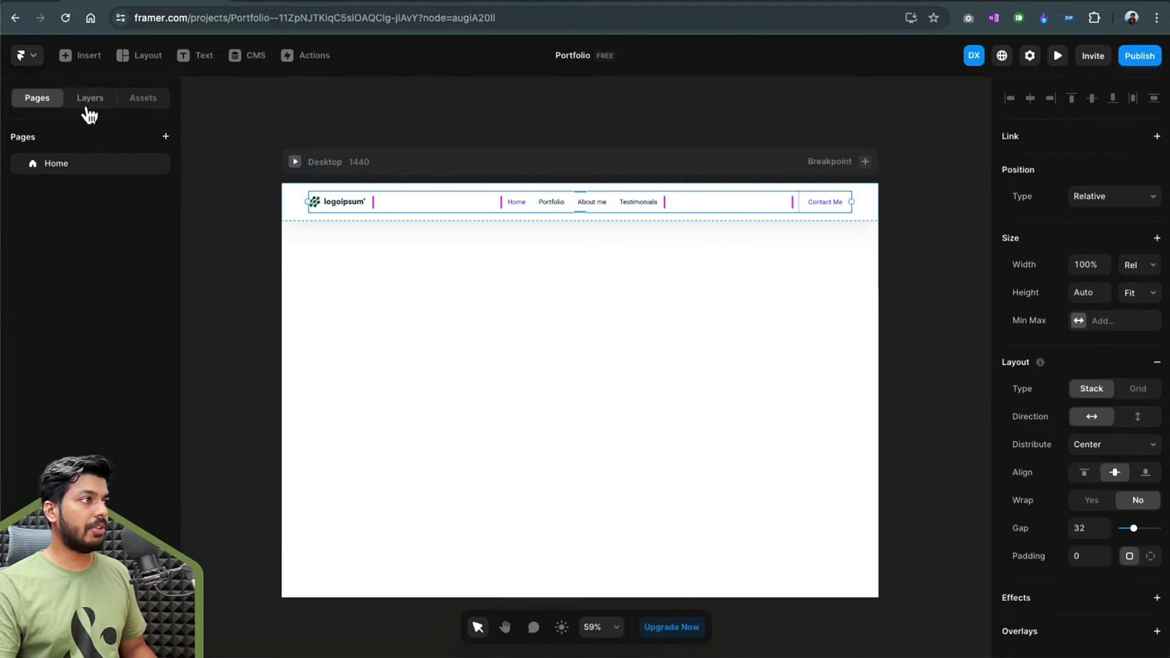
pyautogui.click(89, 107)
pyautogui.click(402, 200)
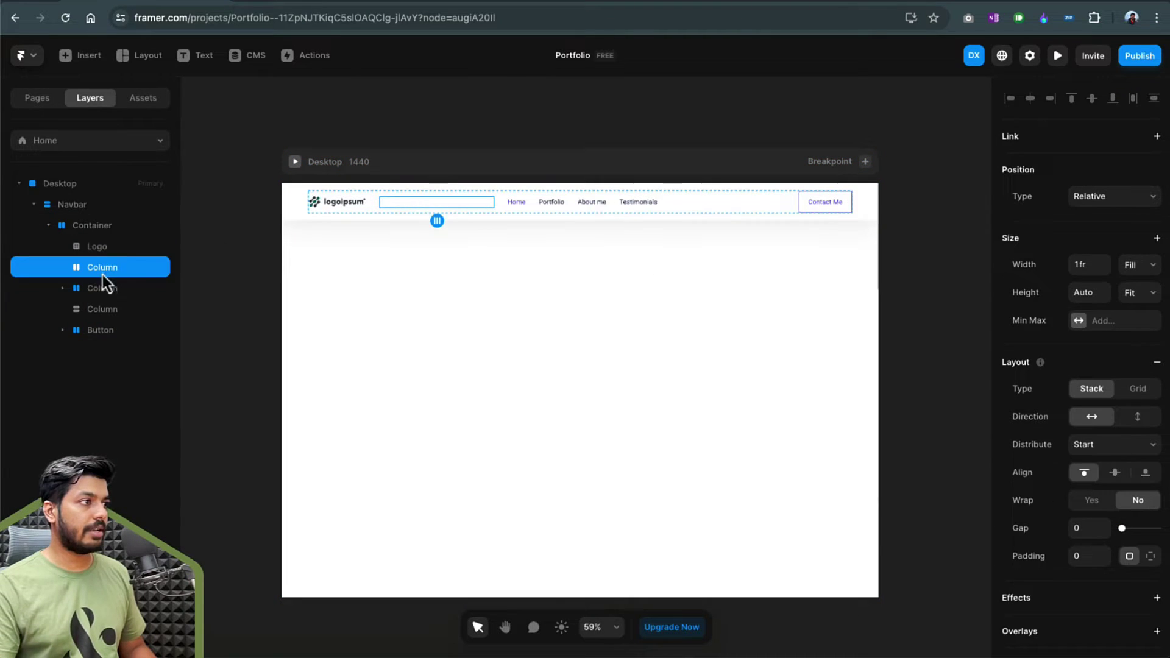
pyautogui.press('Delete')
pyautogui.click(687, 201)
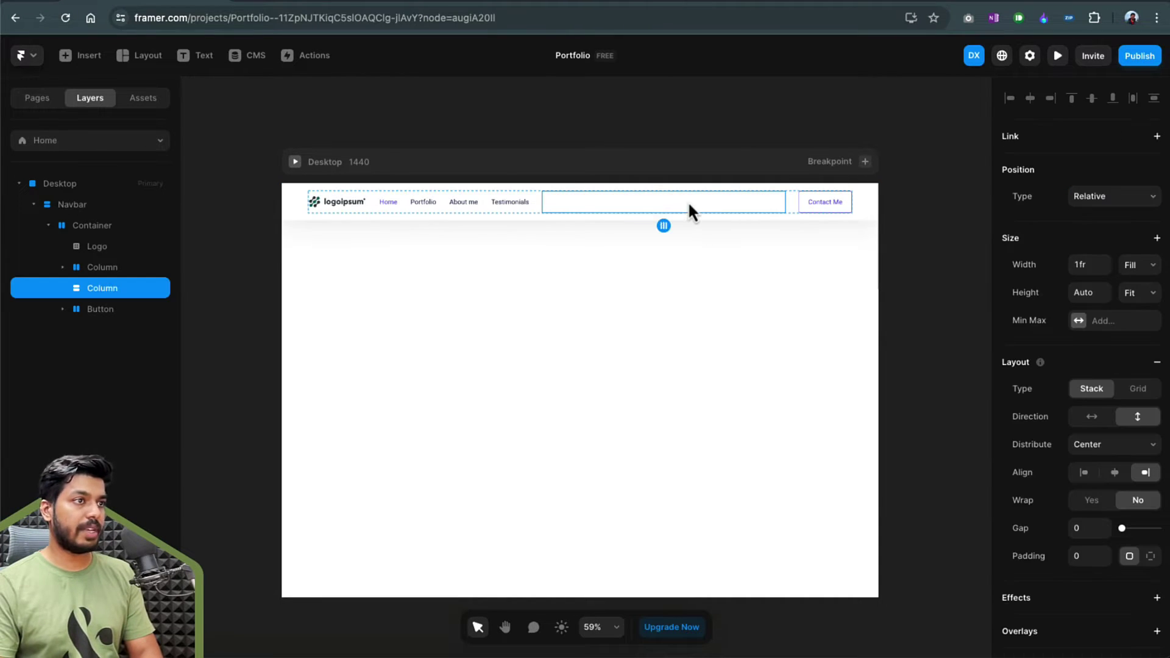
pyautogui.press('Delete')
# Set the navbar Container's distribution to Space Between
pyautogui.click(516, 212)
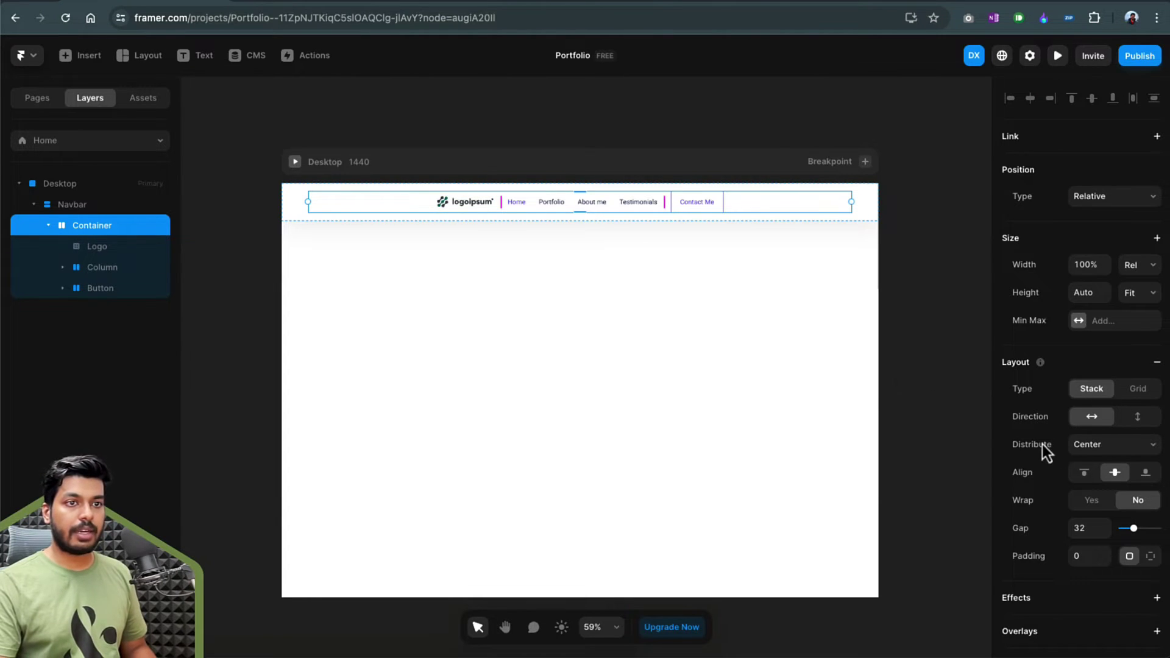
pyautogui.click(1108, 445)
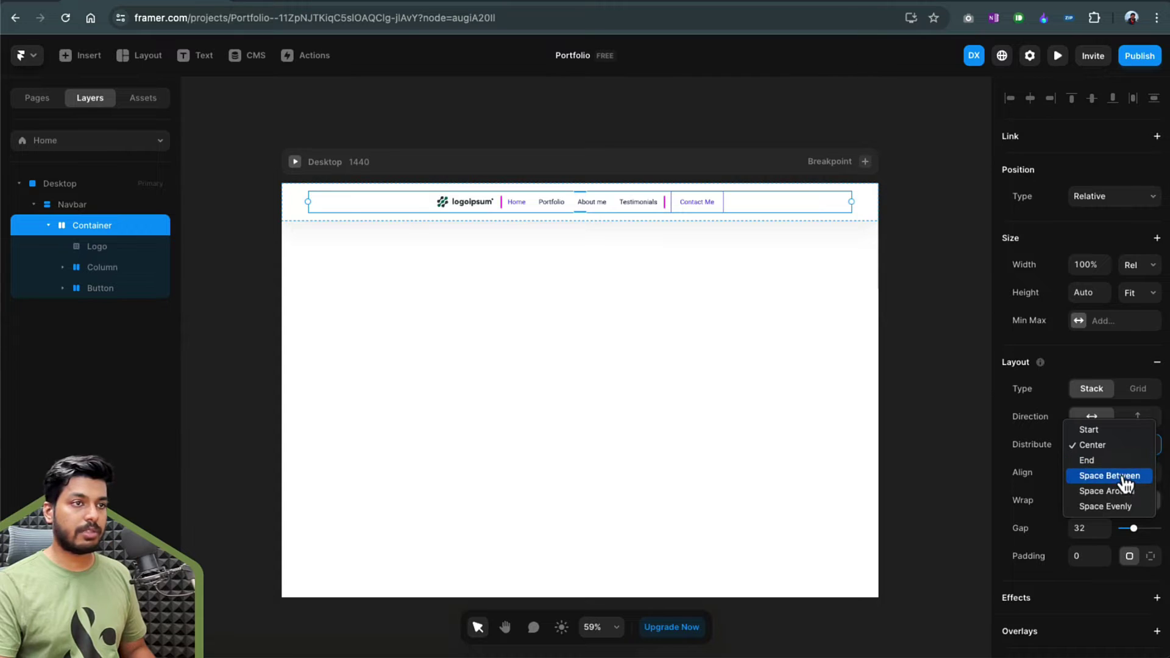
pyautogui.click(1123, 478)
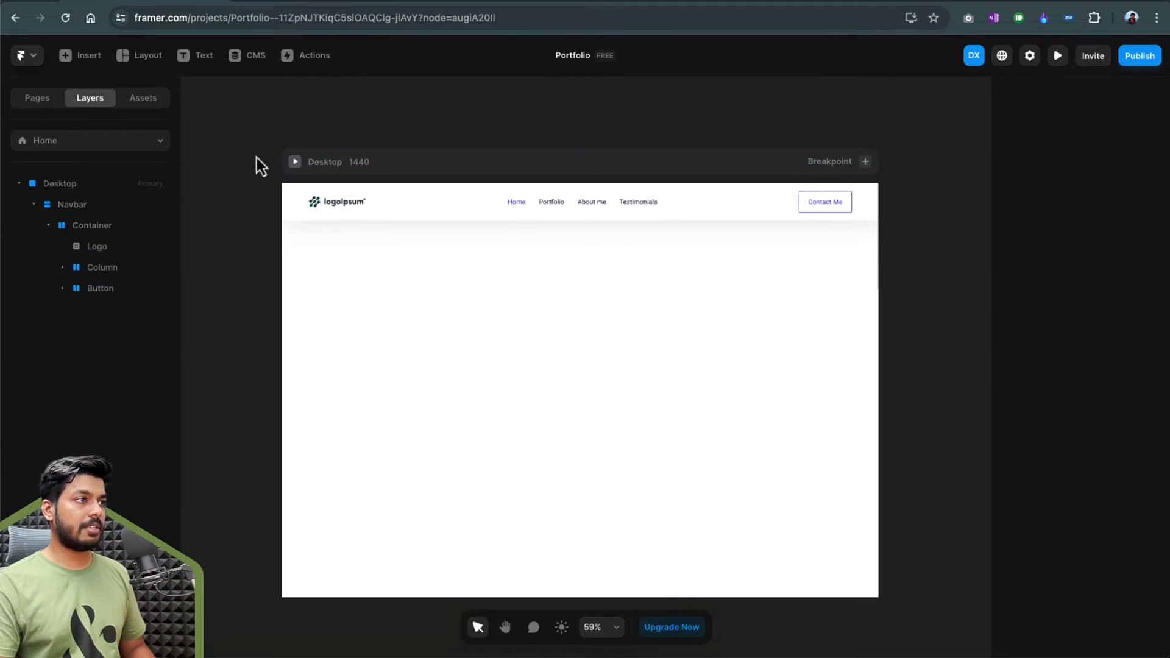
pyautogui.click(294, 162)
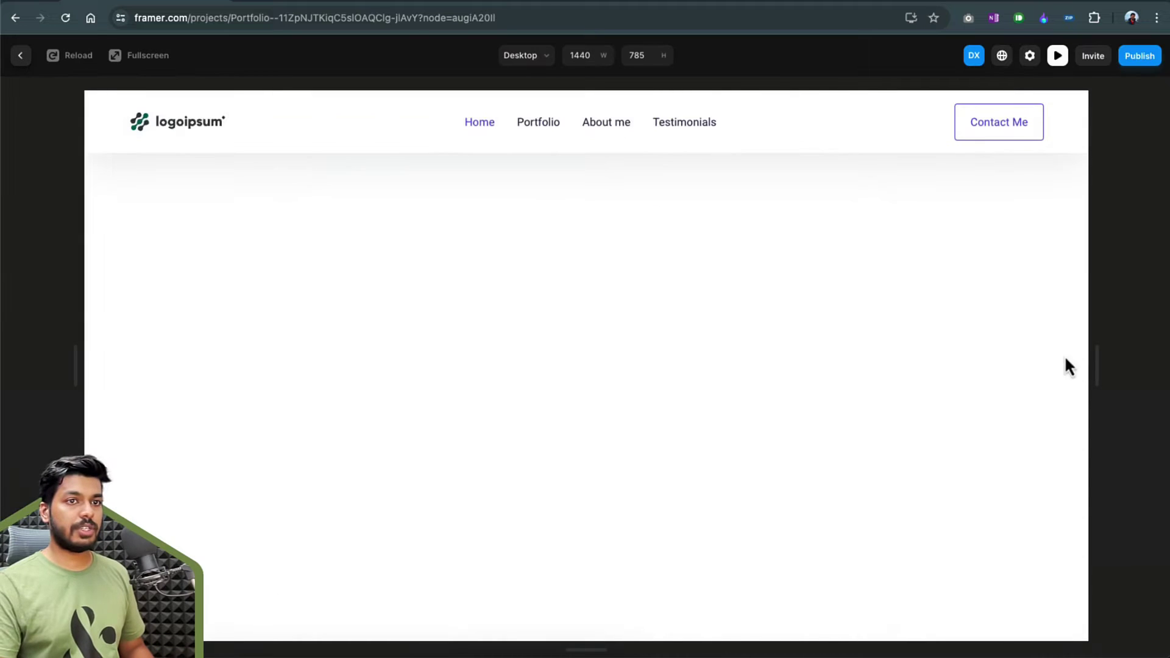
pyautogui.moveTo(1100, 360); pyautogui.dragTo(1032, 332)
pyautogui.click(23, 56)
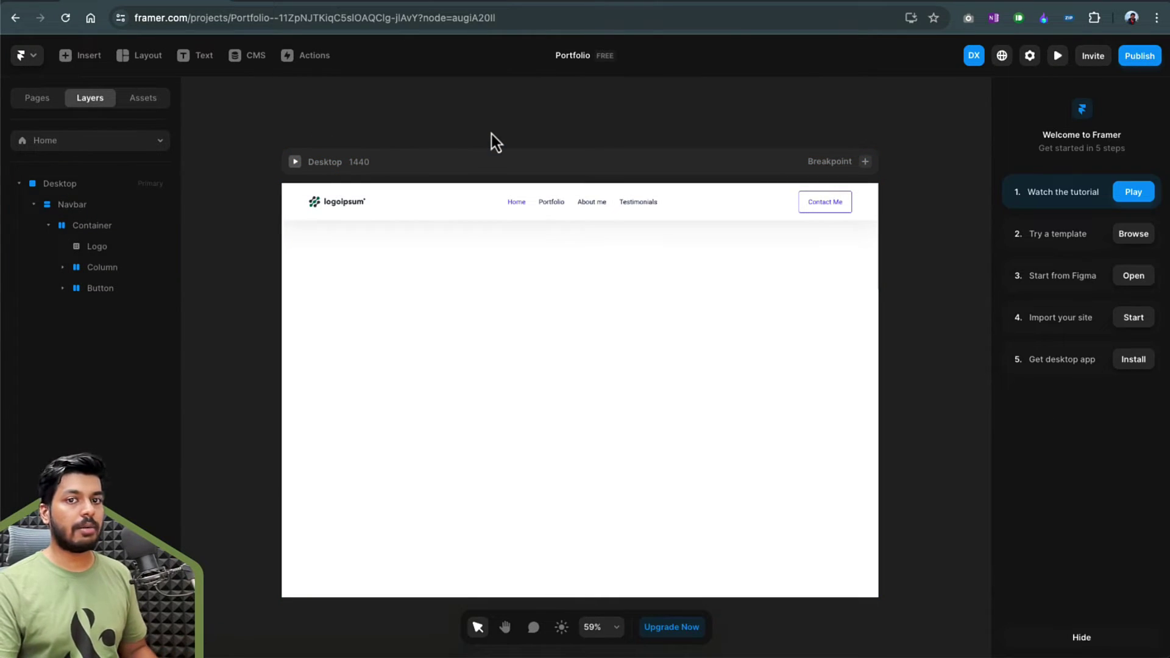
# Add a Tablet breakpoint and a 390-wide Phone breakpoint to the Portfolio page
pyautogui.scroll(-5, 491, 133)
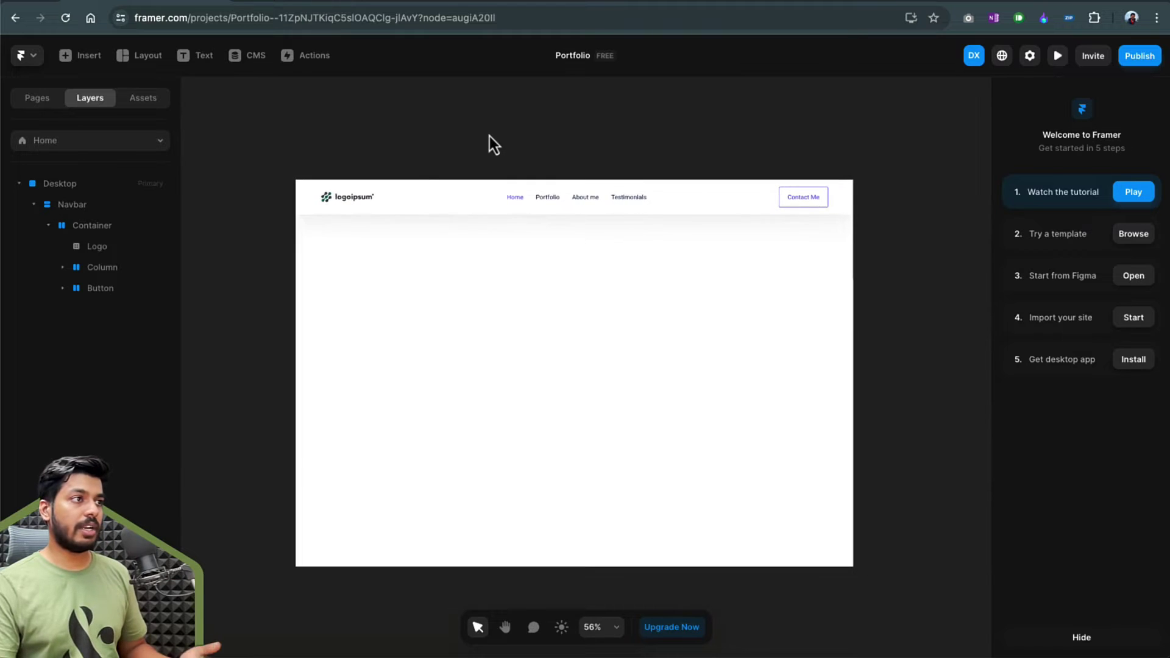
pyautogui.scroll(-1, 395, 195)
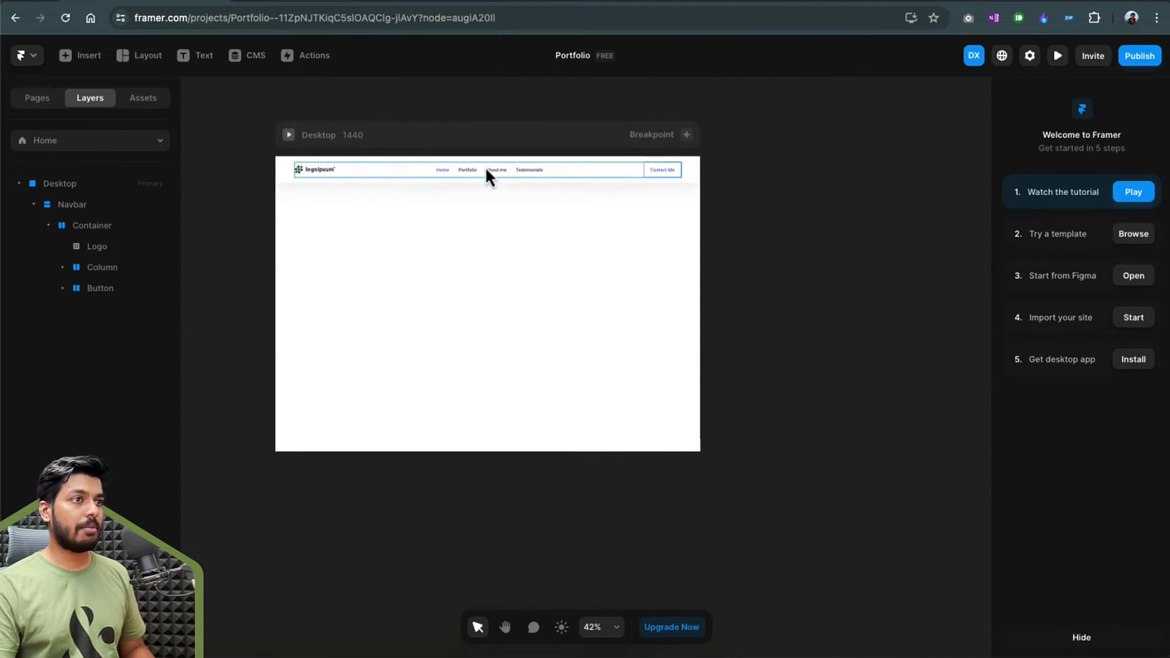
pyautogui.click(686, 136)
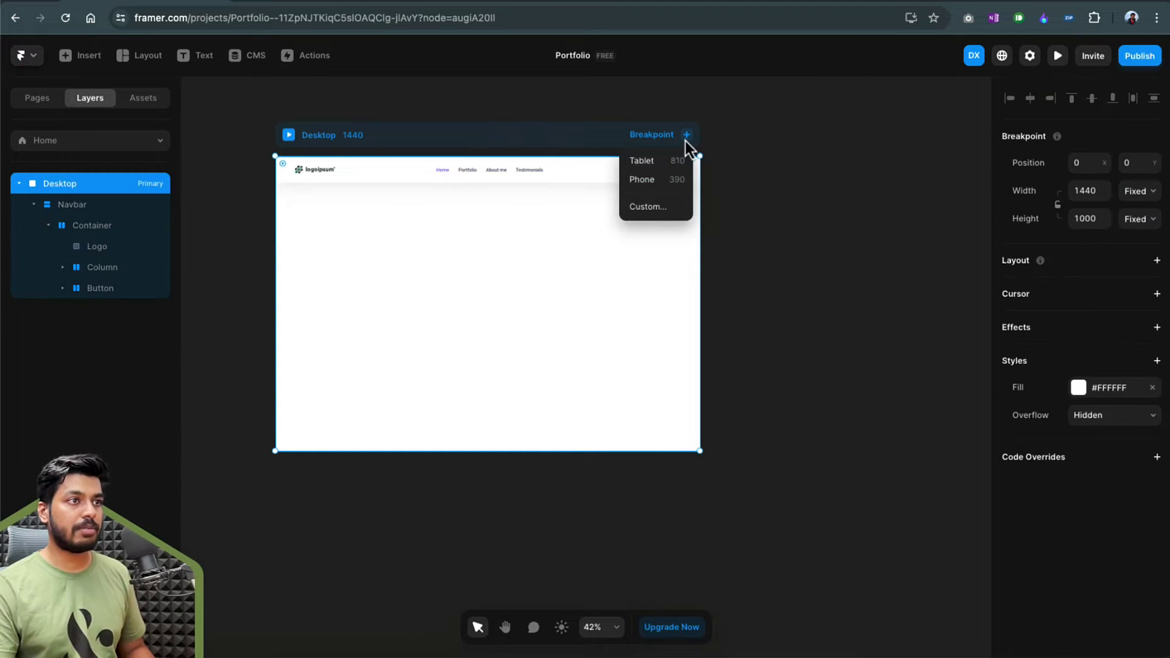
pyautogui.click(649, 165)
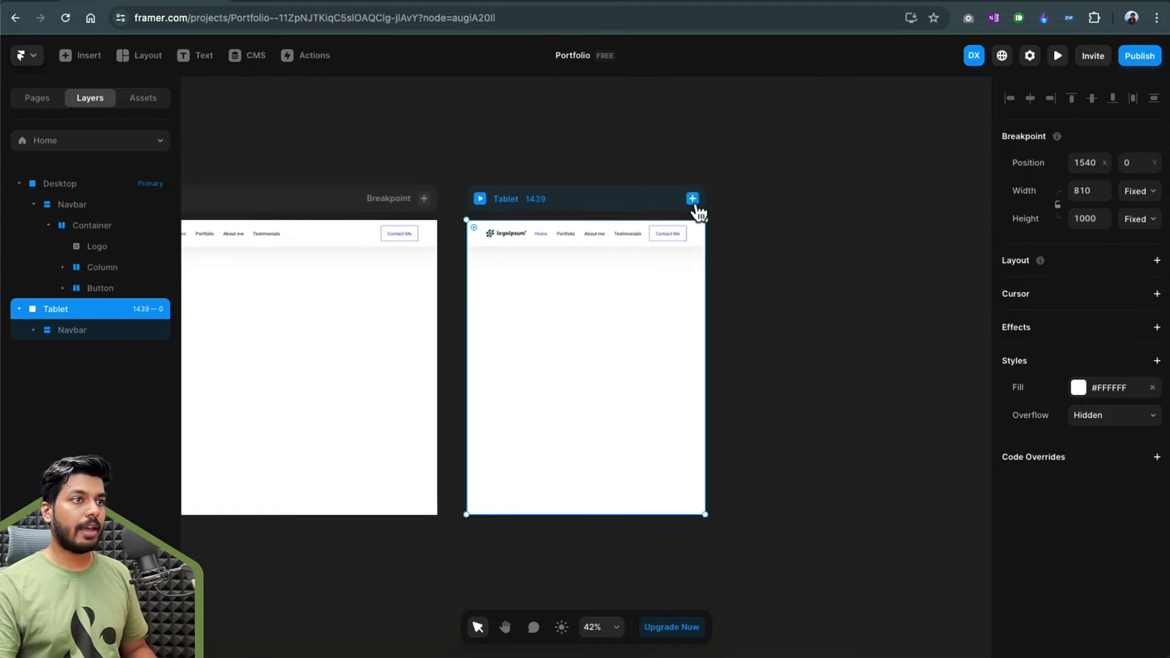
pyautogui.click(692, 200)
pyautogui.click(651, 226)
pyautogui.hscroll(2, 664, 224)
pyautogui.scroll(5, 692, 214)
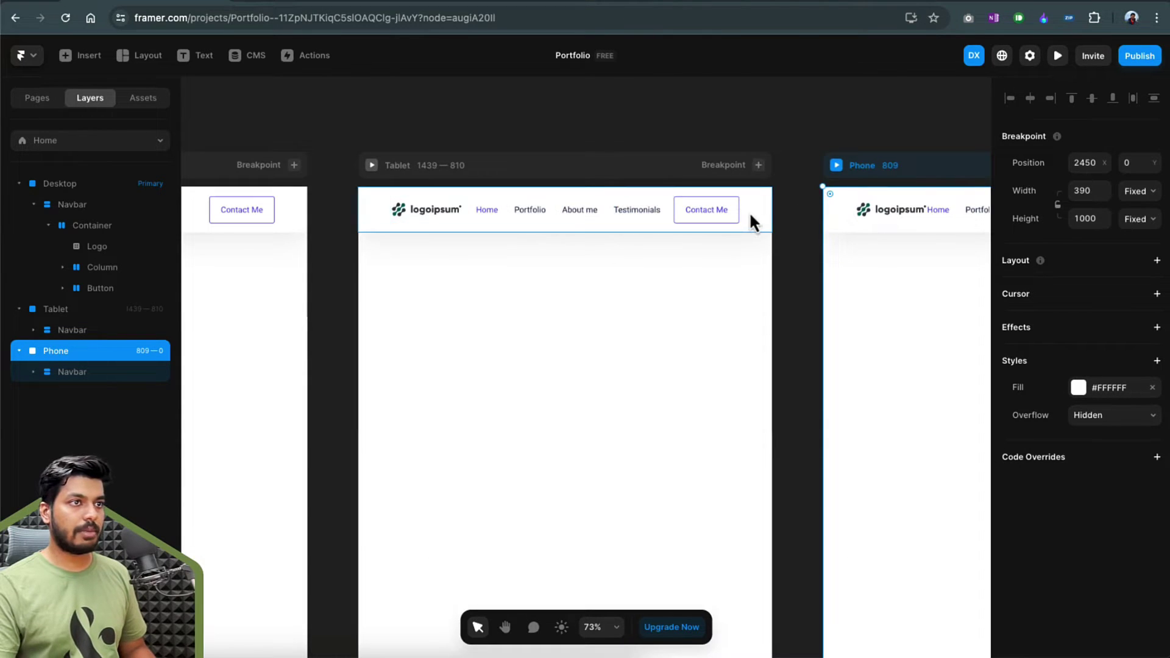
# Set the tablet navbar's right and left padding to 40
pyautogui.click(748, 213)
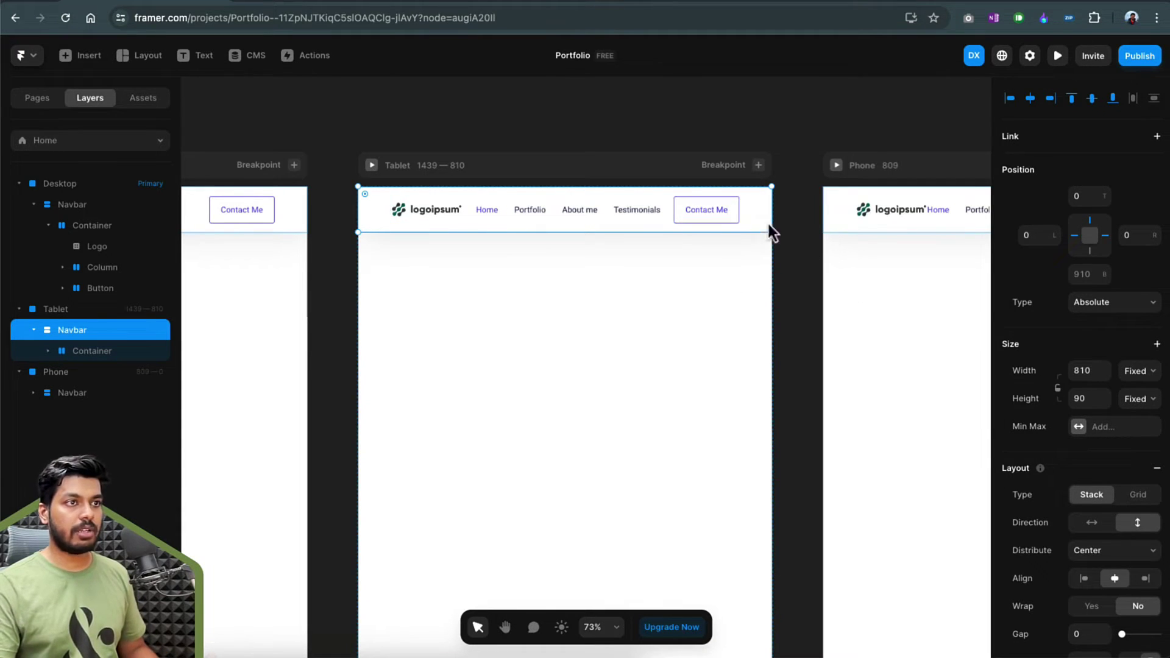
pyautogui.scroll(-1, 1106, 487)
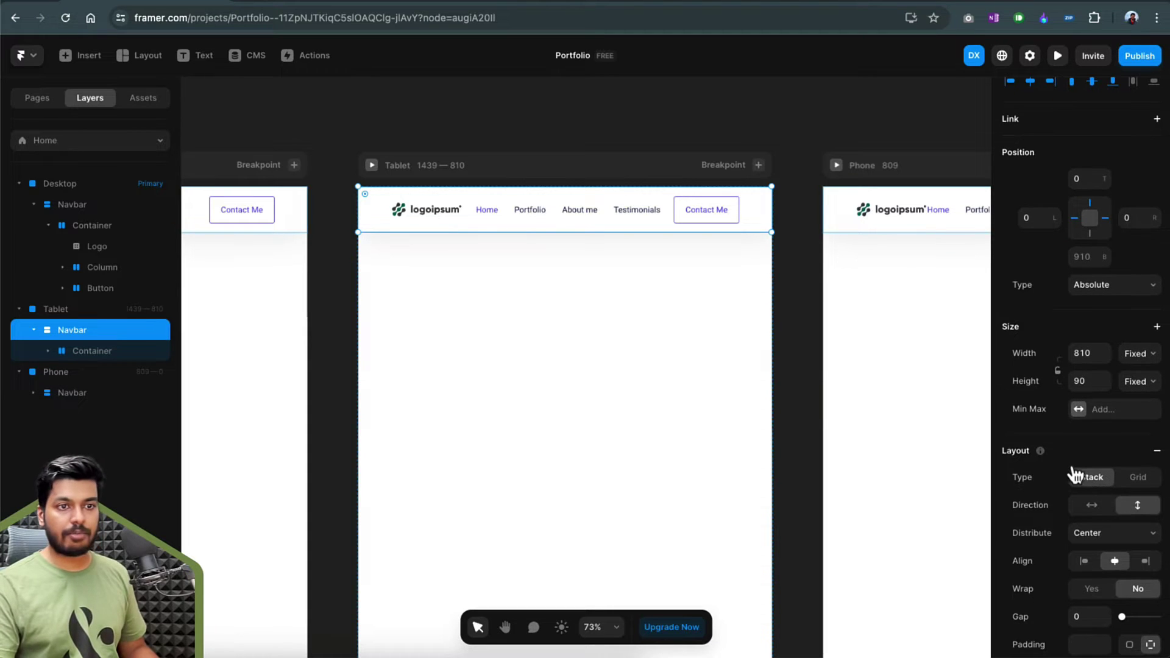
pyautogui.scroll(-5, 1072, 476)
pyautogui.click(1103, 556)
pyautogui.write('40')
pyautogui.press('Tab')
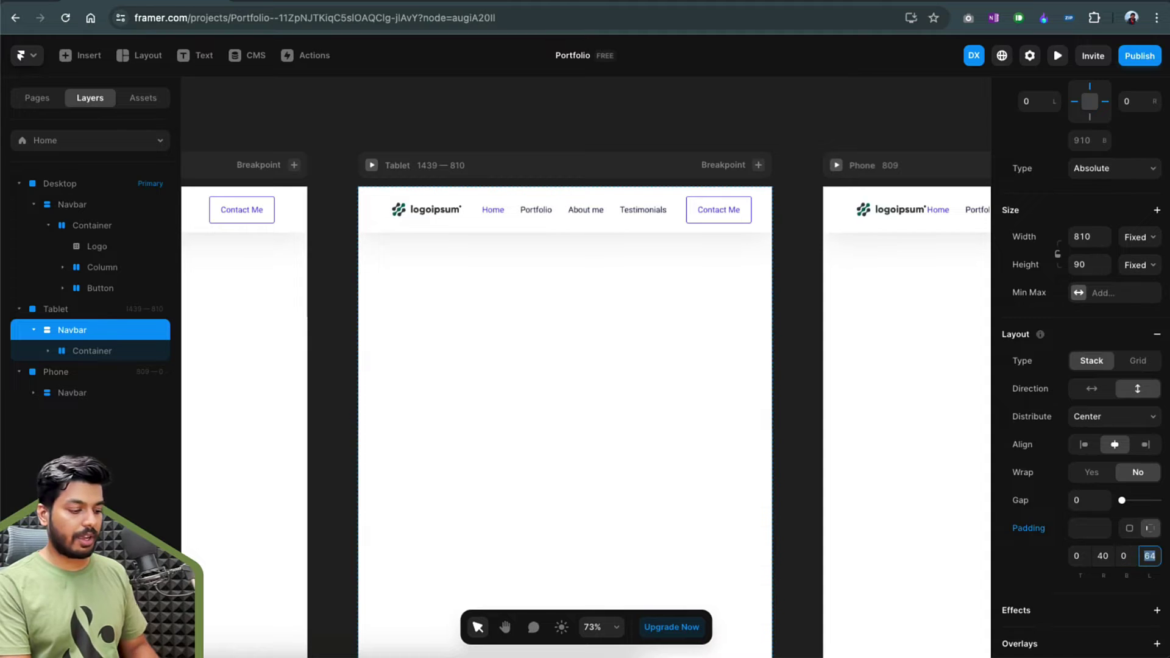
pyautogui.write('40')
pyautogui.press('Return')
# Hide the phone navbar's group of nav links
pyautogui.hscroll(2, 757, 350)
pyautogui.hscroll(3, 758, 350)
pyautogui.click(771, 220)
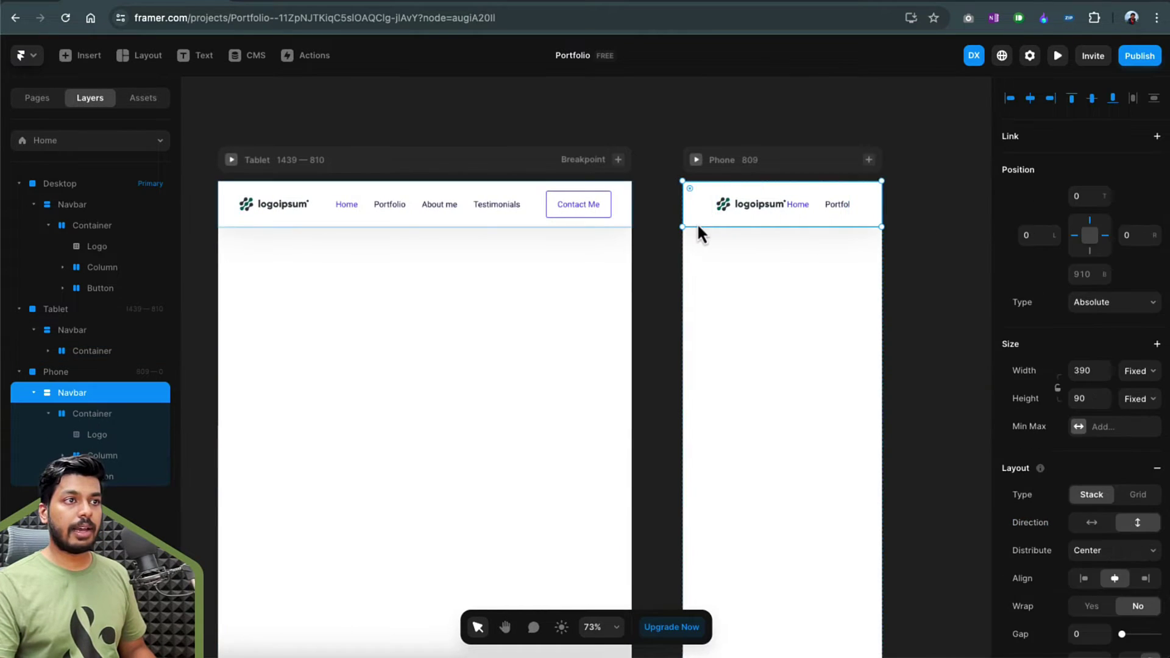
pyautogui.click(798, 207)
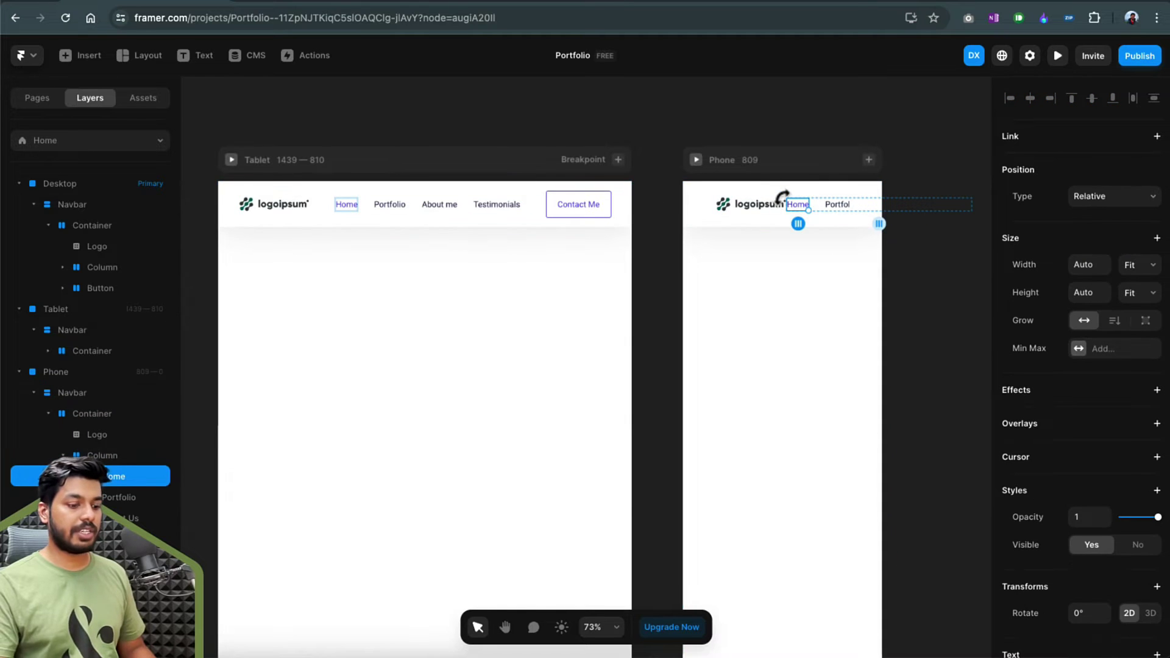
pyautogui.click(126, 458)
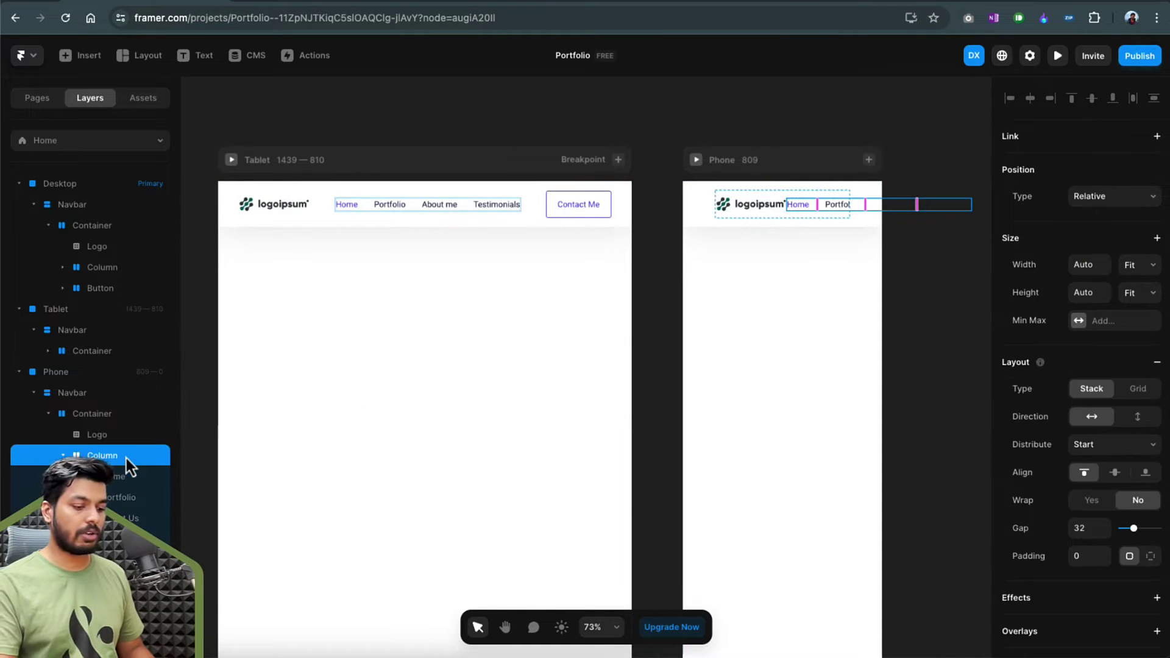
pyautogui.hotkey('ctrl', 'shift', 'h')
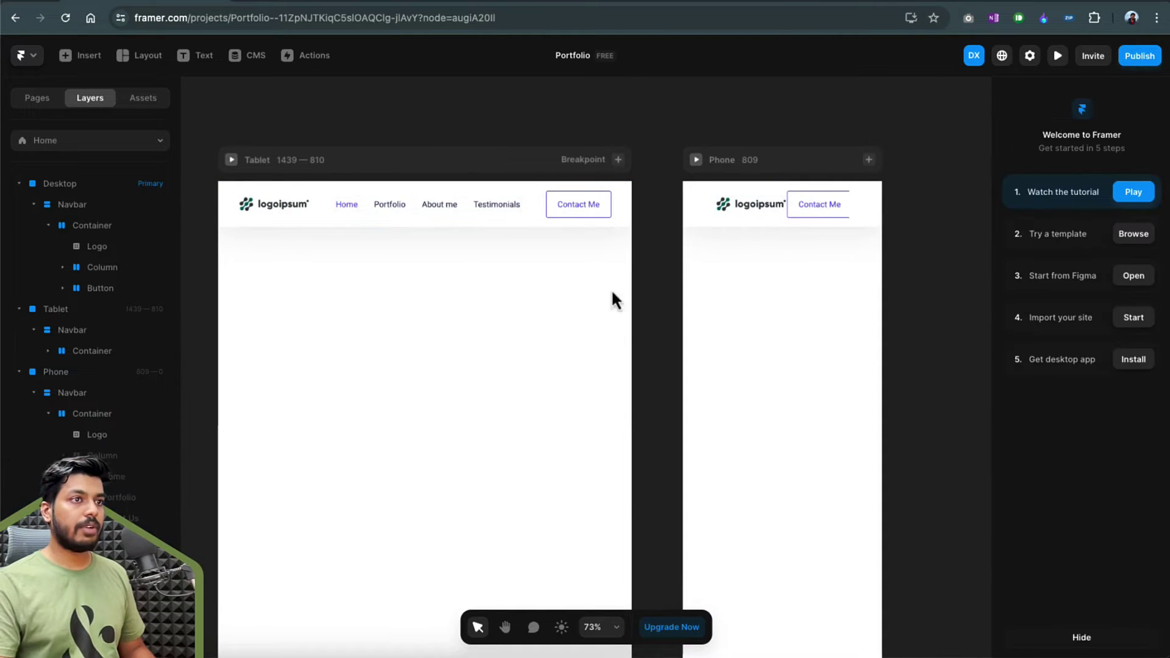
# Set the phone navbar's right and left padding to 0
pyautogui.click(699, 212)
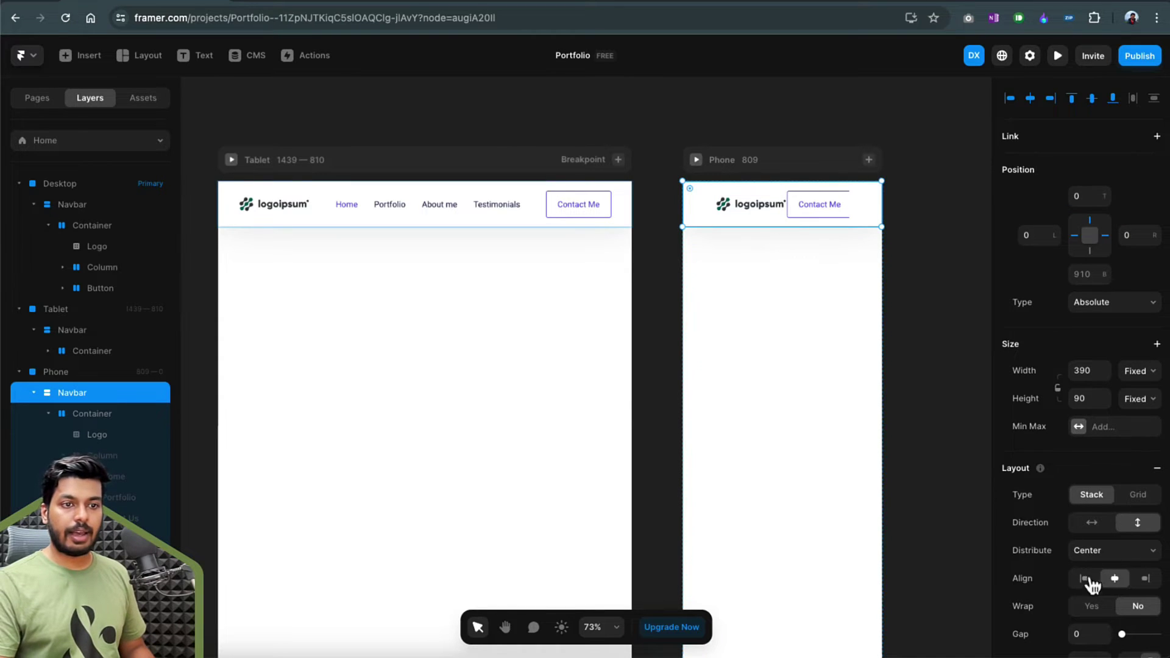
pyautogui.scroll(-3, 1089, 590)
pyautogui.click(1101, 524)
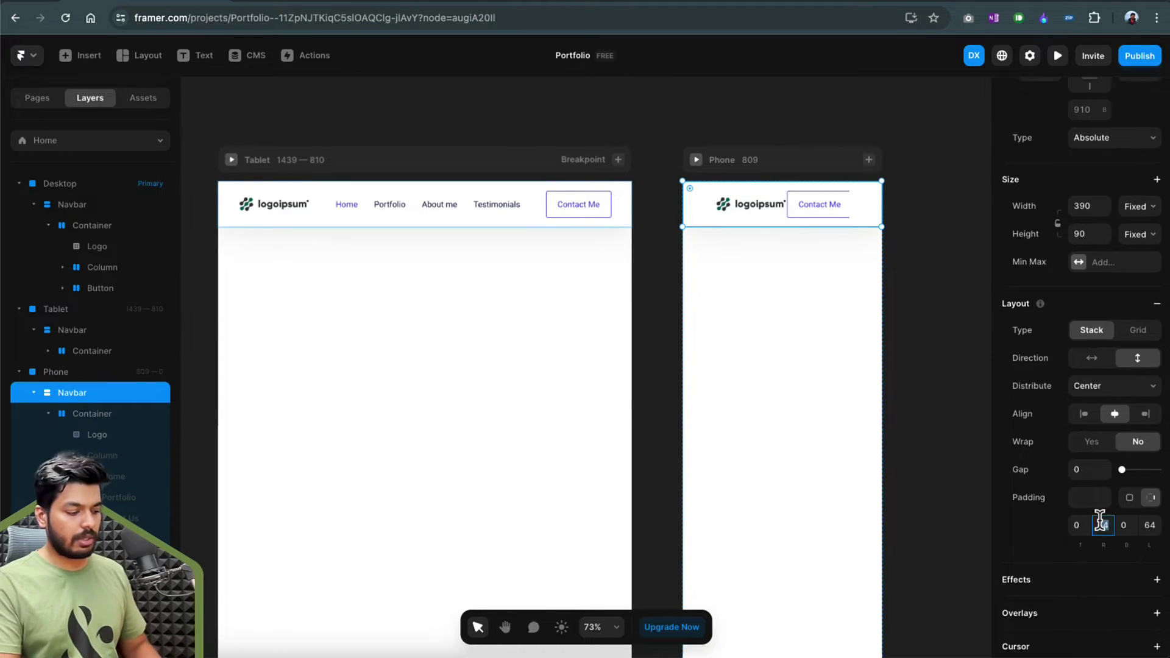
pyautogui.write('0')
pyautogui.press('Tab')
pyautogui.write('0')
pyautogui.click(660, 227)
pyautogui.scroll(-5, 659, 225)
pyautogui.scroll(3, 659, 225)
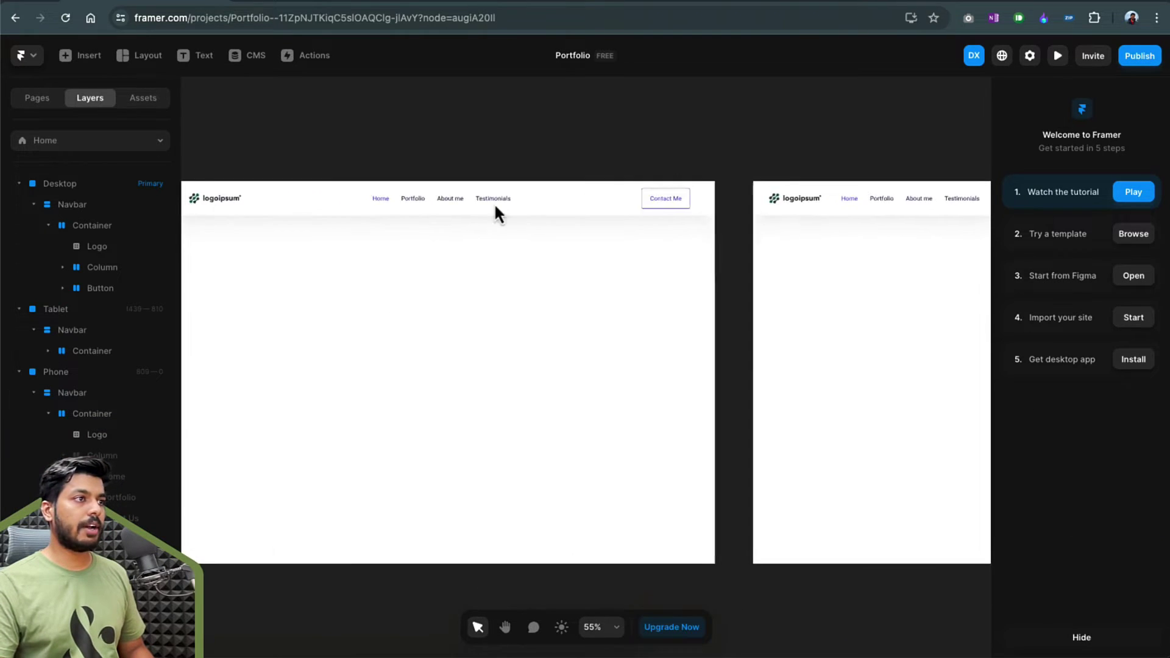
pyautogui.hscroll(-5, 426, 201)
pyautogui.click(396, 160)
pyautogui.press('super+p')
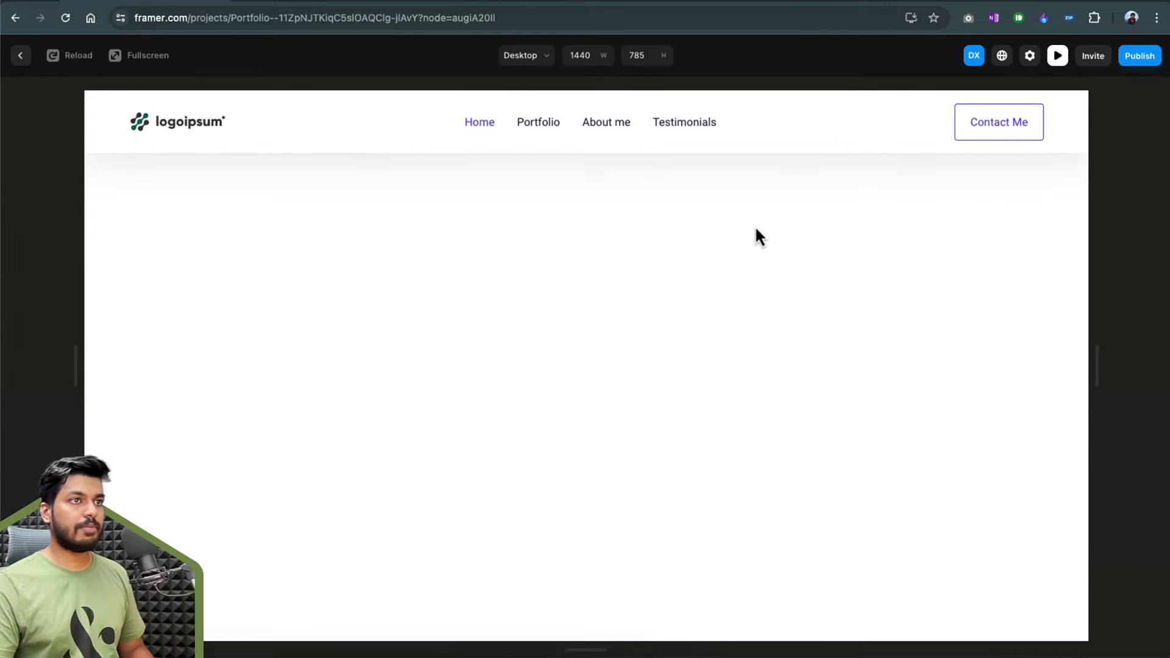
pyautogui.moveTo(1096, 357); pyautogui.dragTo(1080, 336)
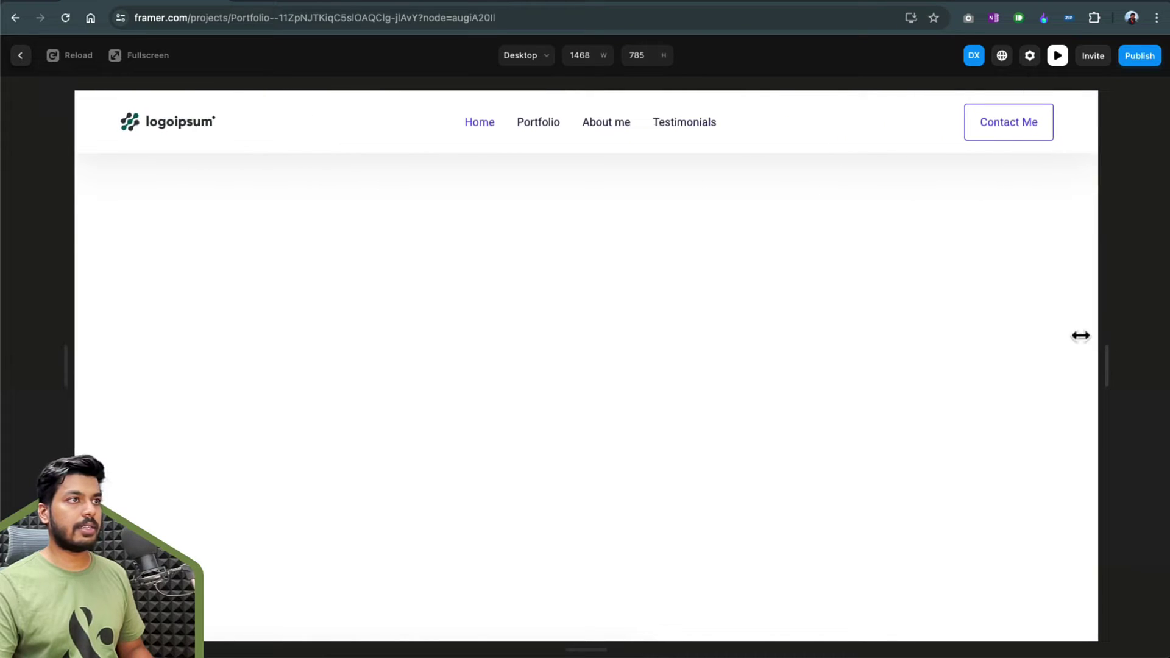
pyautogui.click(20, 58)
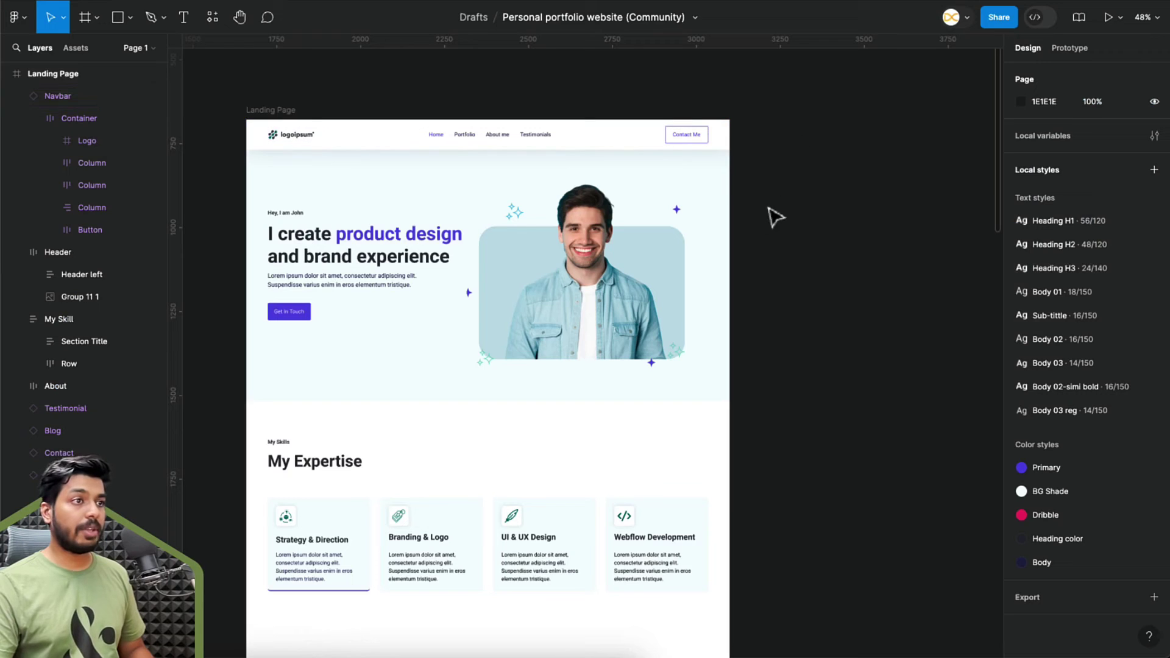
# Run the Figma to HTML with Framer plugin on the Header frame, then switch back to Framer
pyautogui.click(719, 185)
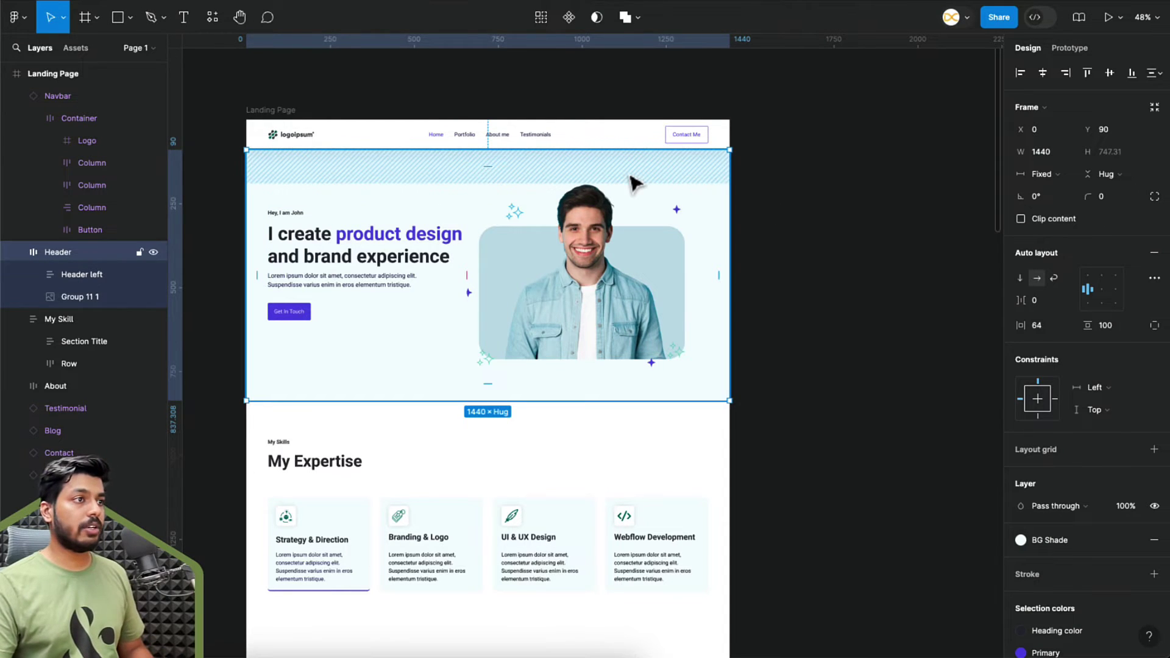
pyautogui.rightClick(457, 217)
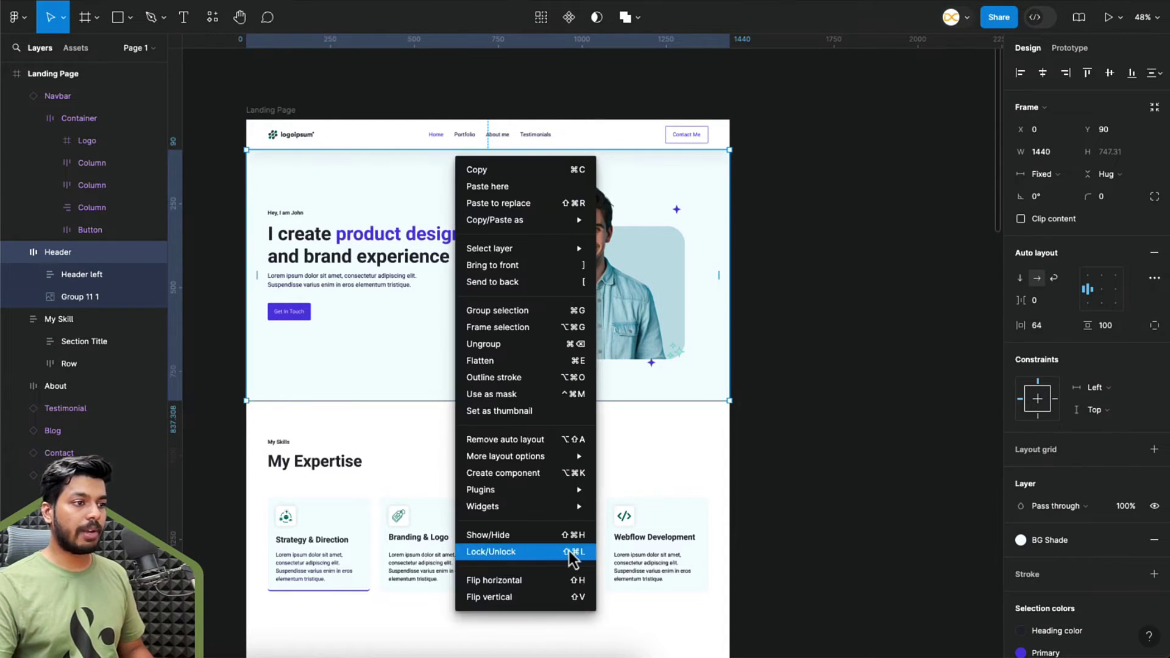
pyautogui.moveTo(569, 496)
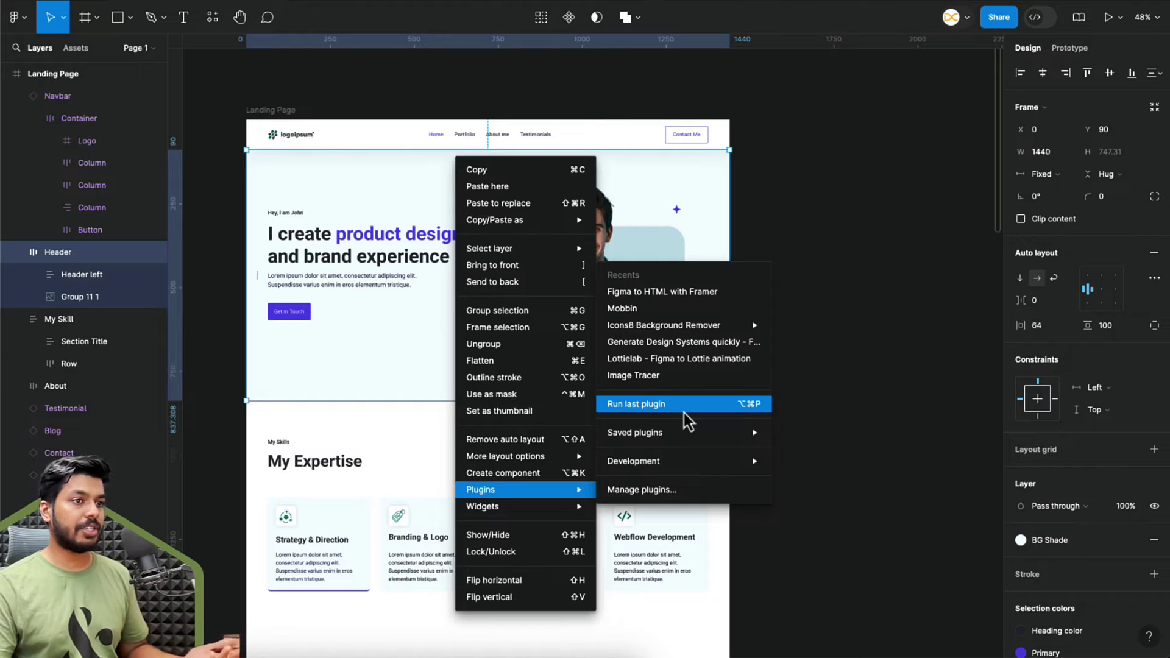
pyautogui.click(627, 404)
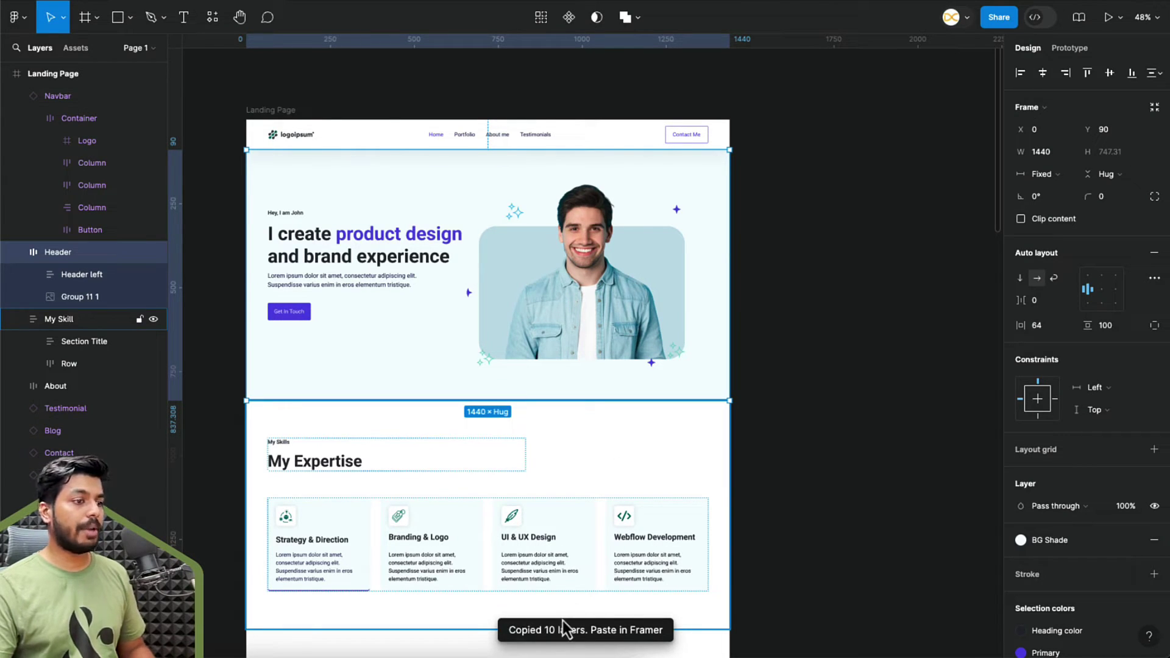
pyautogui.press('super+Tab')
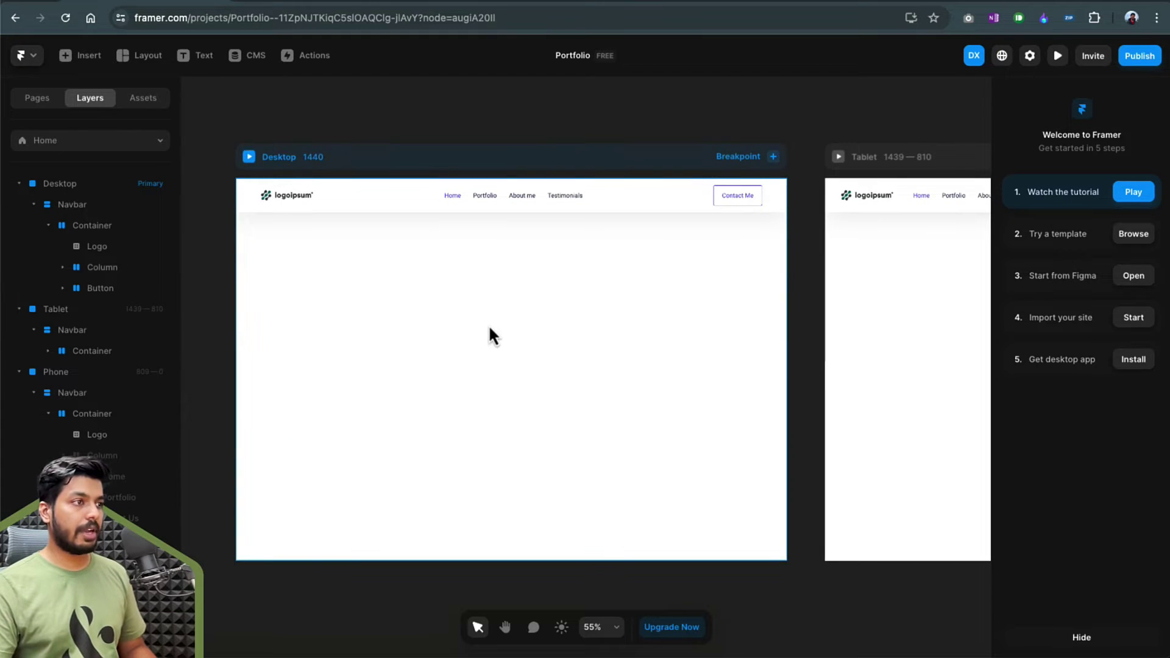
# Paste the copied Figma Header and drag it into the Desktop frame
pyautogui.press('super+v')
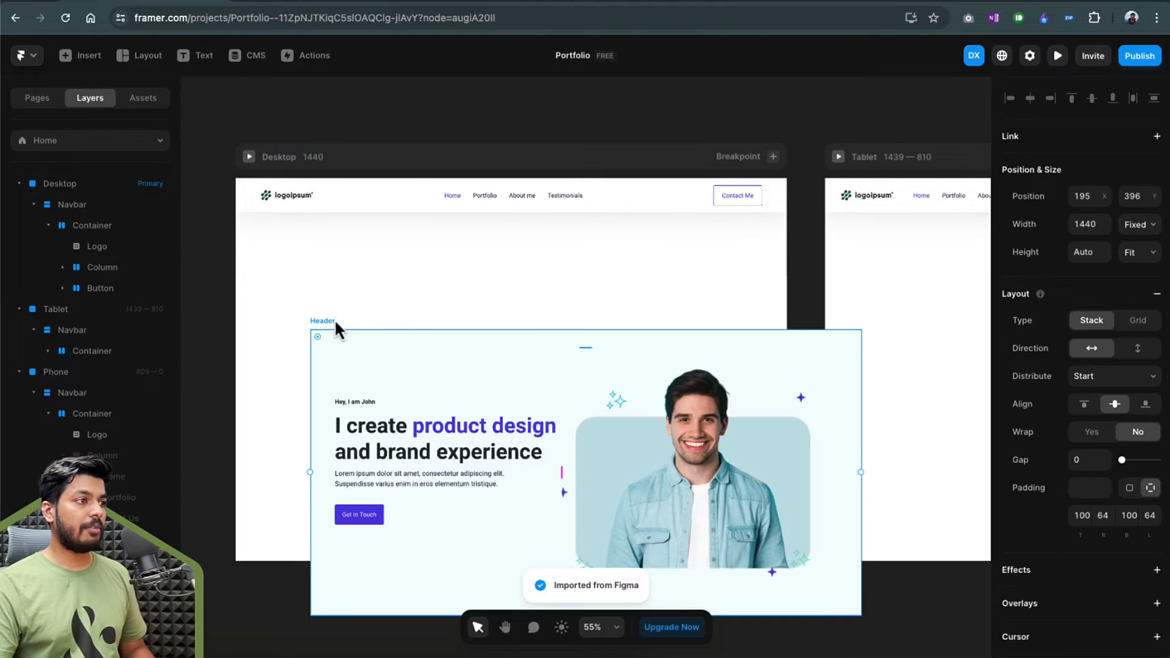
pyautogui.moveTo(333, 324); pyautogui.dragTo(286, 249)
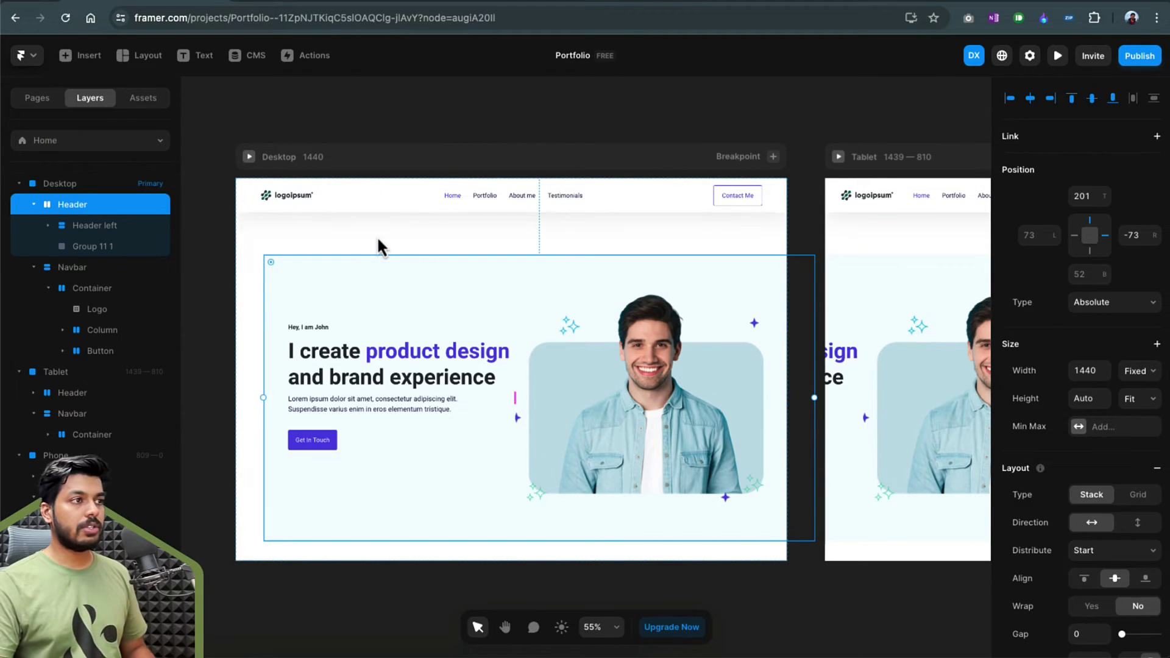
pyautogui.press('Escape')
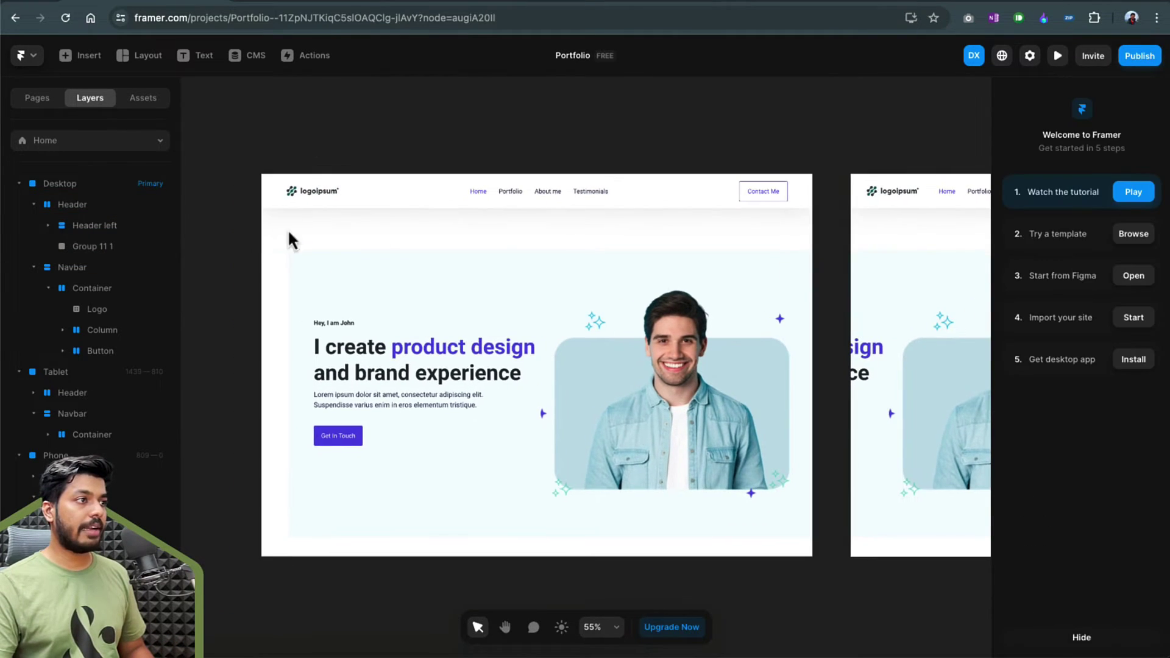
# Give the Desktop frame a stack layout and drag the Header above the navbar
pyautogui.click(379, 156)
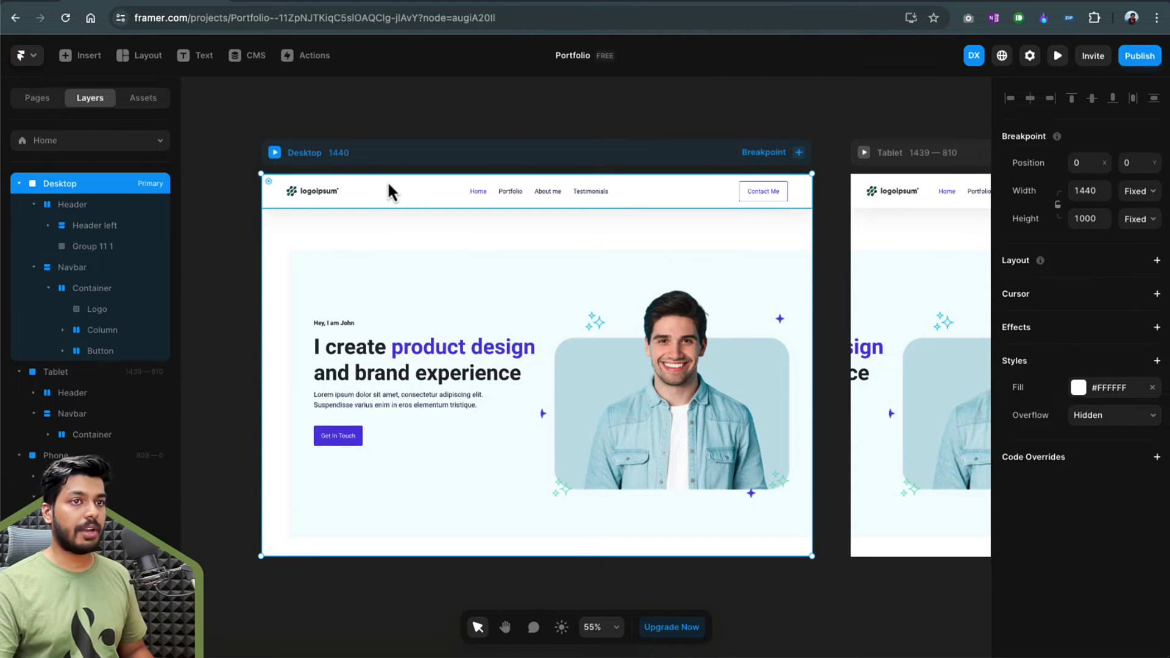
pyautogui.click(1156, 261)
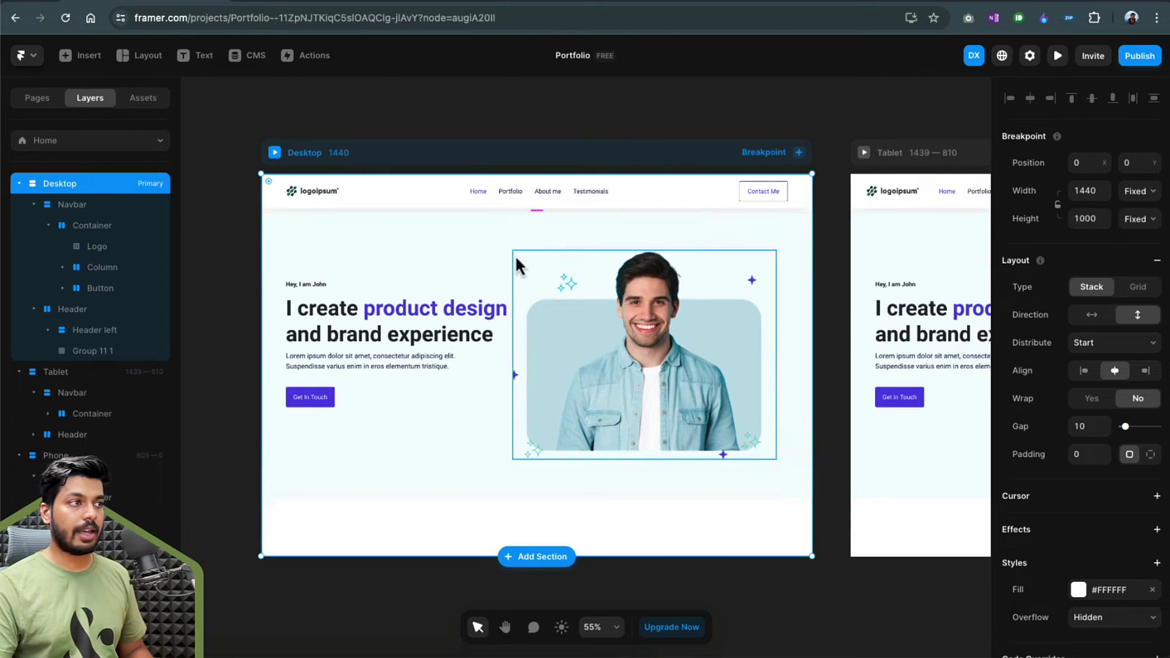
pyautogui.hscroll(5, 459, 480)
pyautogui.hscroll(-5, 423, 429)
pyautogui.click(464, 262)
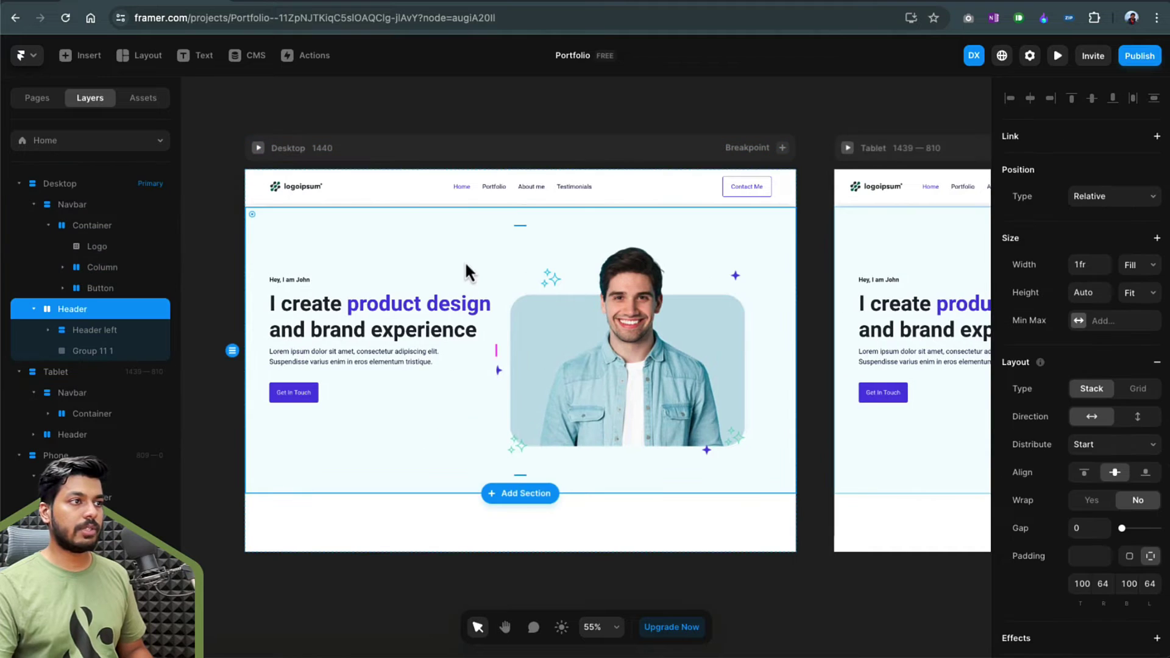
pyautogui.moveTo(474, 260); pyautogui.dragTo(472, 207)
# Undo the Header reorder and set the Tablet Header's layout direction to vertical
pyautogui.hotkey('ctrl', 'z')
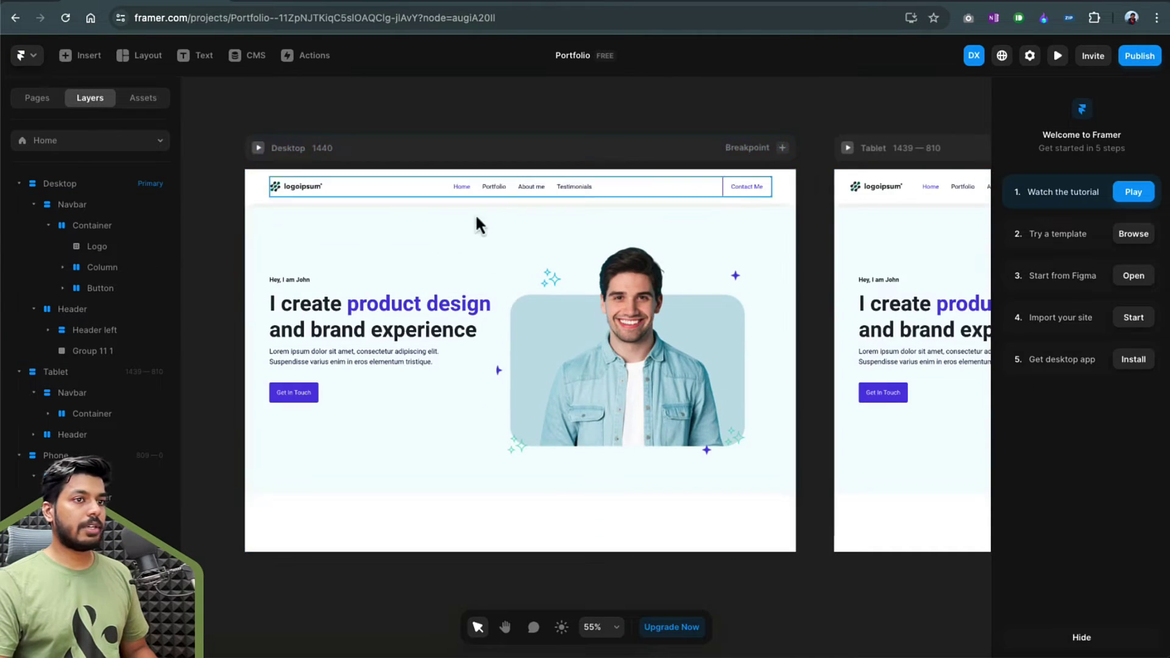
pyautogui.hscroll(8, 537, 237)
pyautogui.hscroll(4, 539, 240)
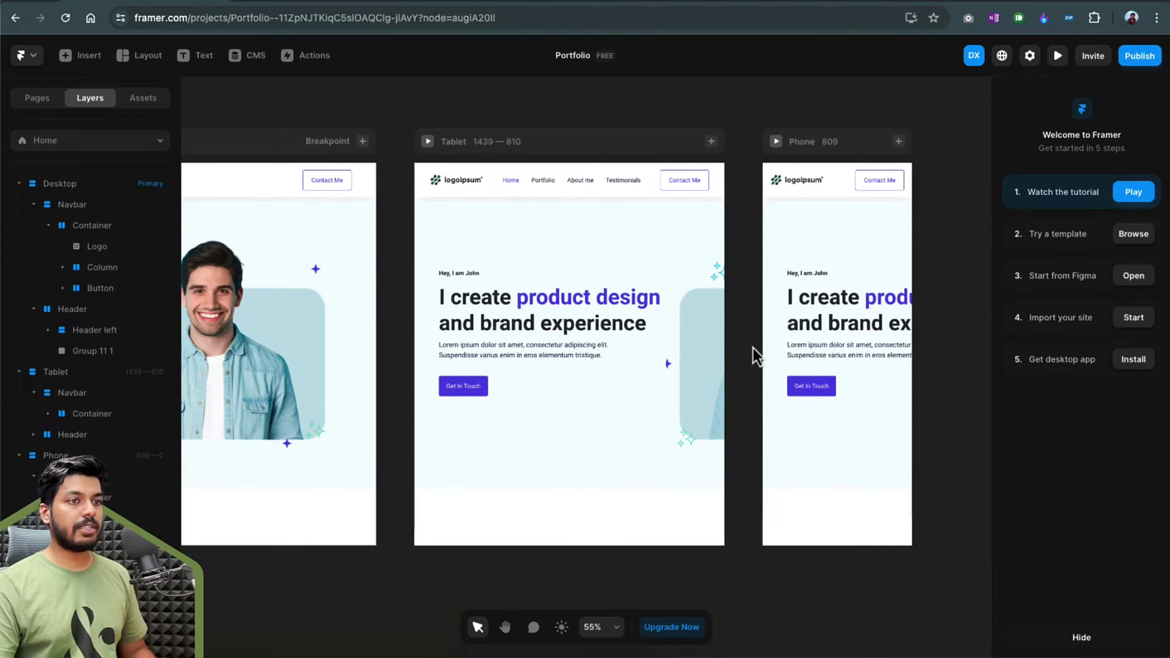
pyautogui.hscroll(2, 753, 348)
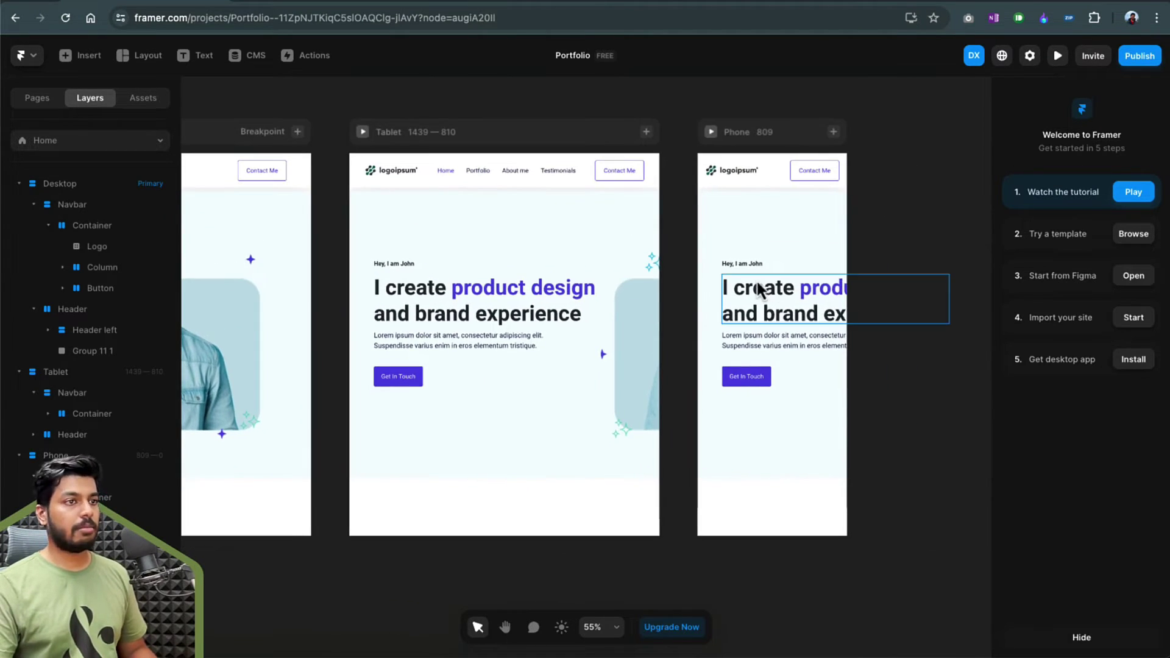
pyautogui.hscroll(-4, 757, 283)
pyautogui.scroll(-2, 757, 283)
pyautogui.hscroll(4, 757, 286)
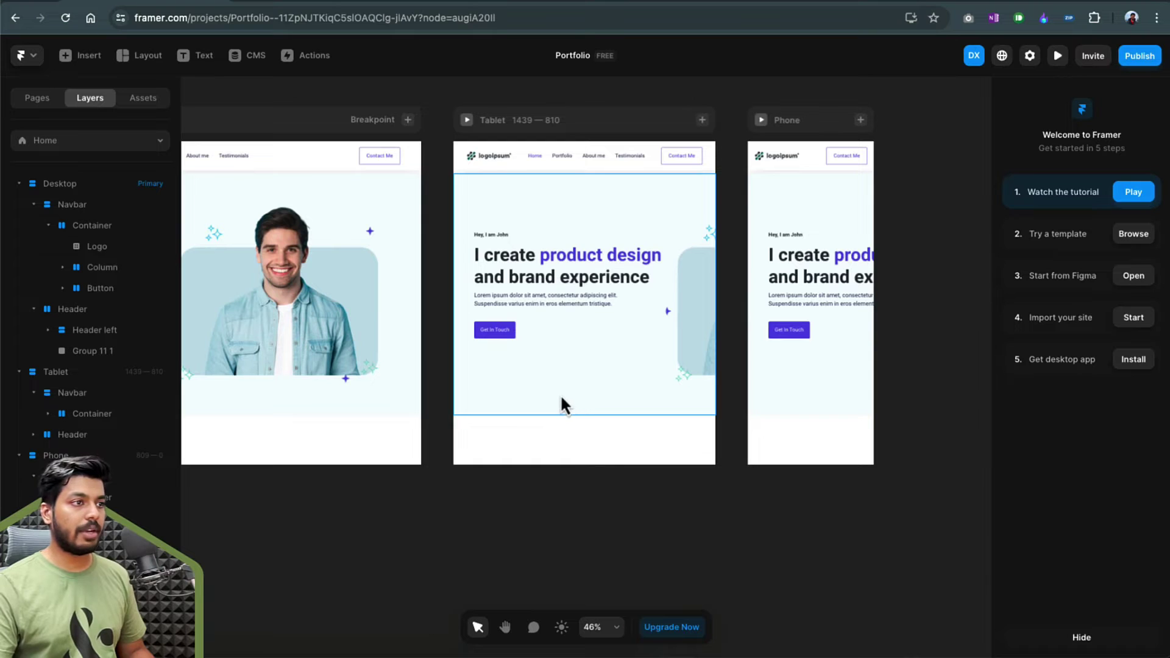
pyautogui.click(538, 393)
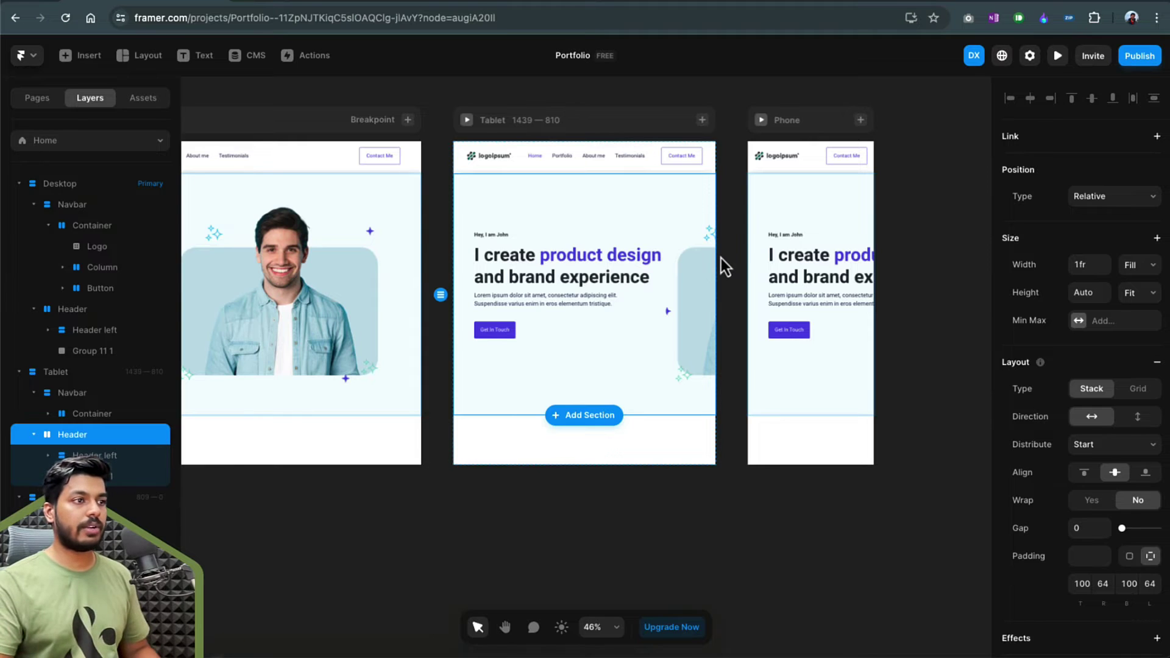
pyautogui.click(1137, 420)
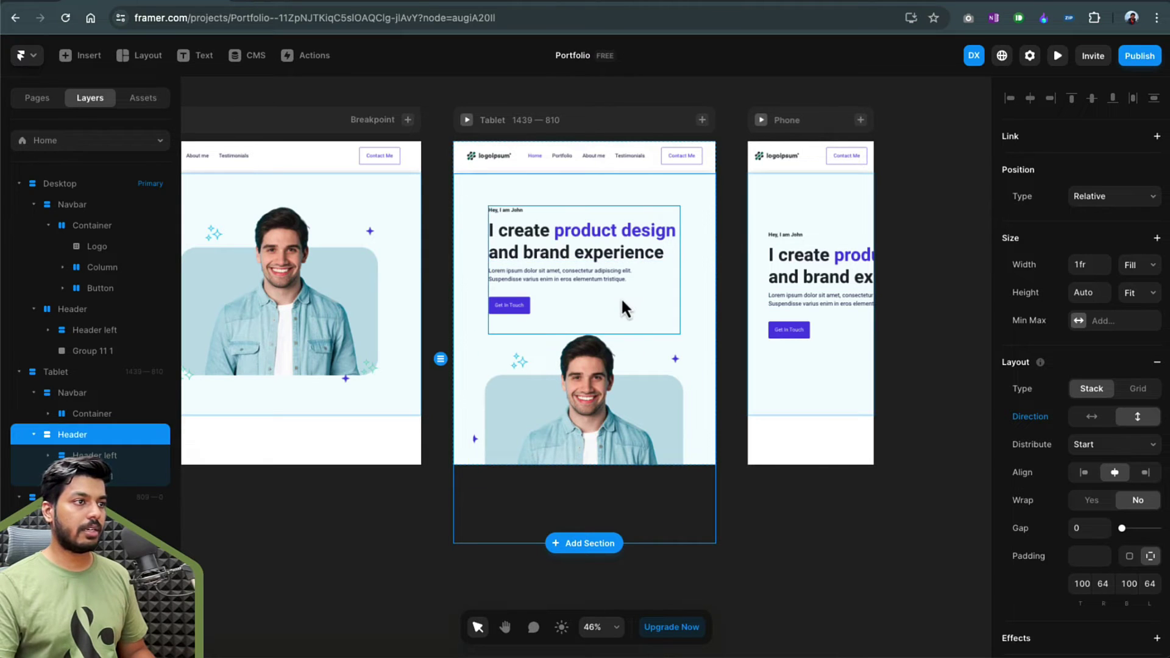
# Set the Phone Header's layout direction to vertical as well
pyautogui.click(808, 206)
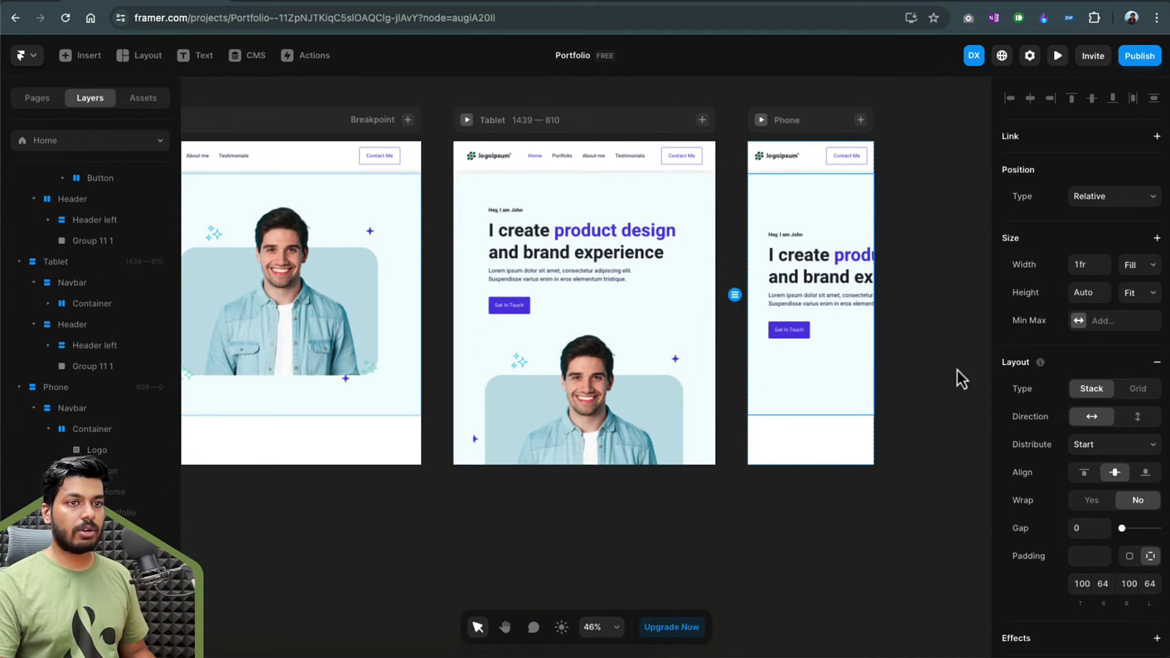
pyautogui.click(1137, 416)
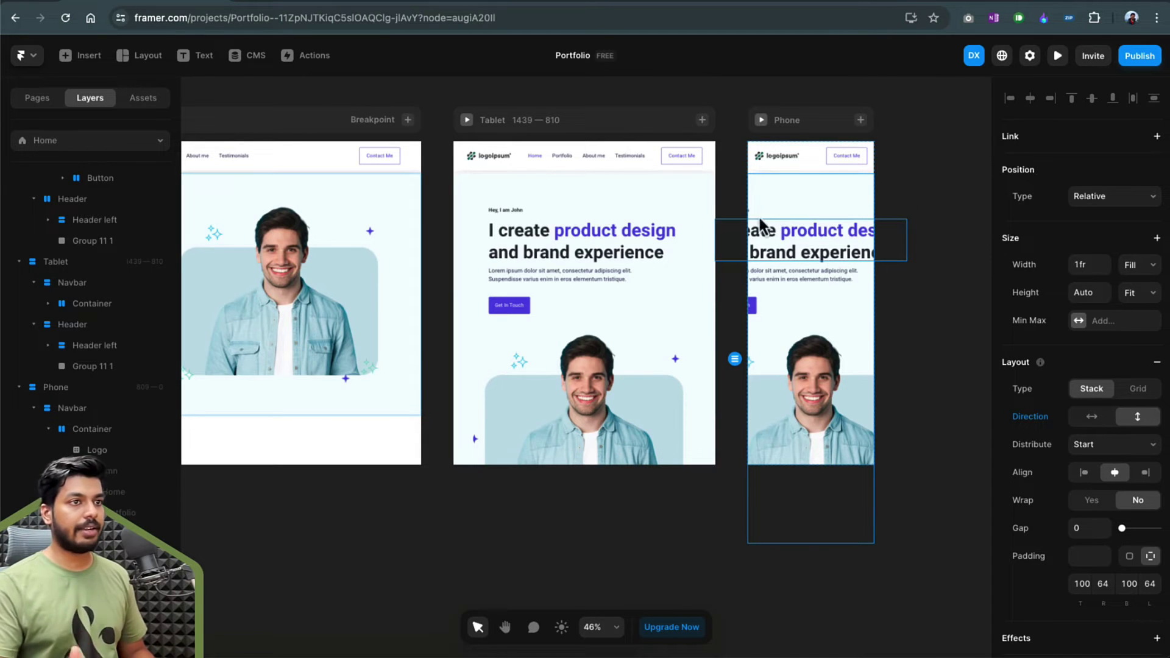
pyautogui.click(615, 82)
pyautogui.hscroll(-3, 623, 103)
pyautogui.hscroll(-3, 609, 122)
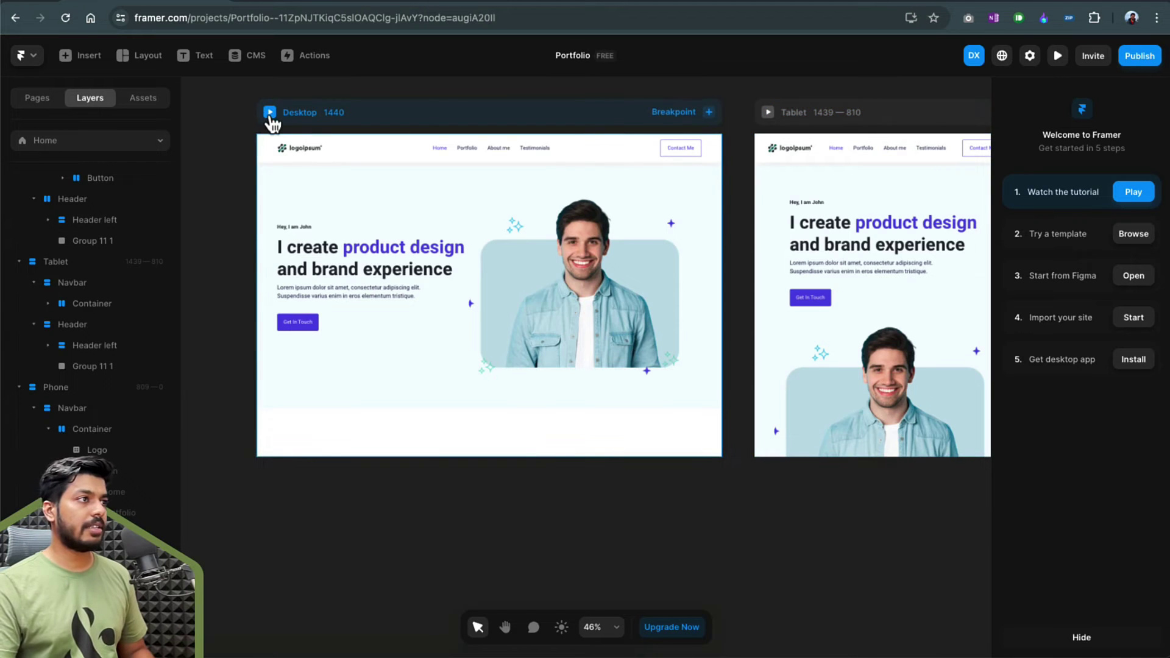
# Preview the Desktop page and drag its width down to 486 to test phone size
pyautogui.click(269, 113)
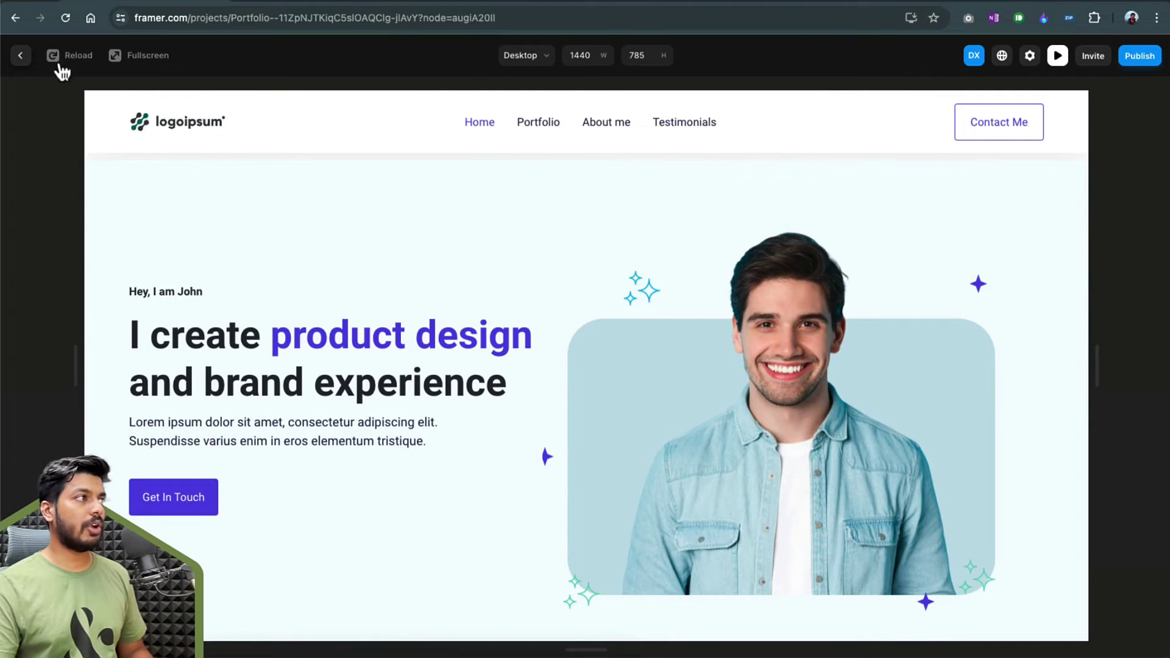
pyautogui.press('Escape')
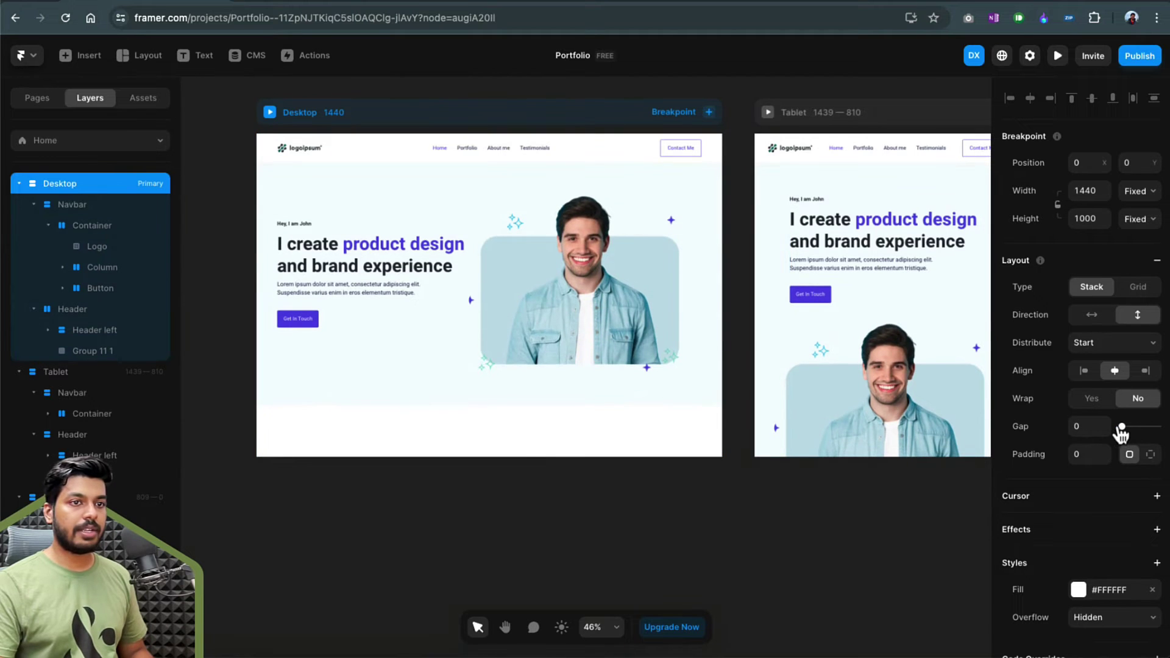
pyautogui.click(253, 146)
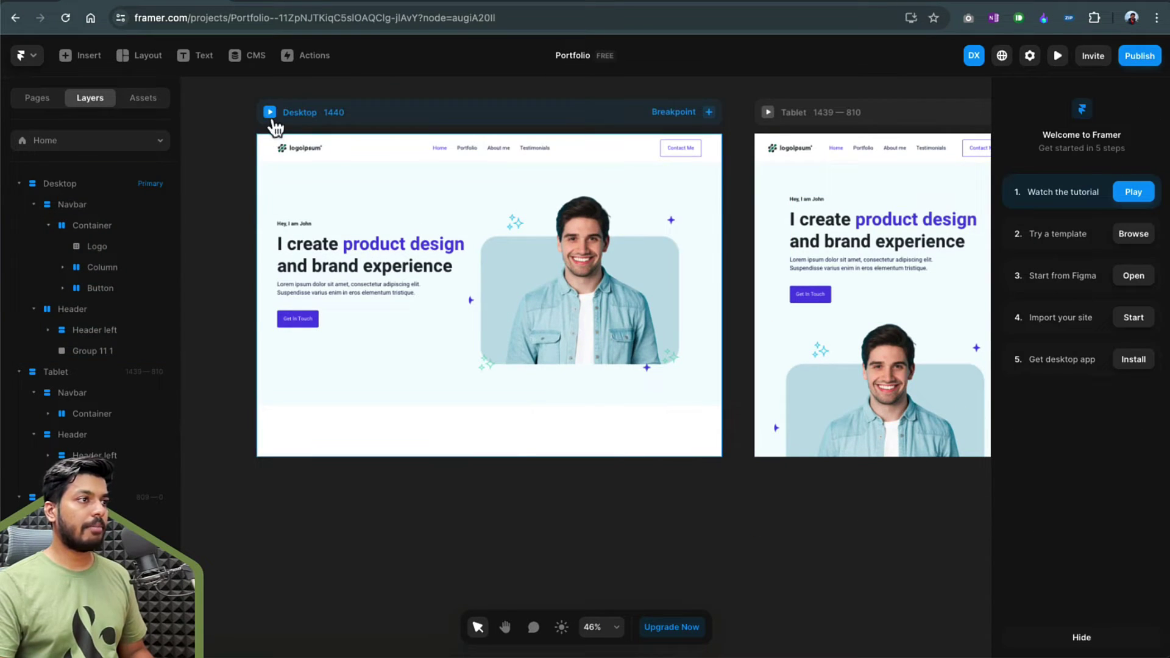
pyautogui.click(270, 113)
pyautogui.scroll(-2, 500, 404)
pyautogui.scroll(2, 499, 410)
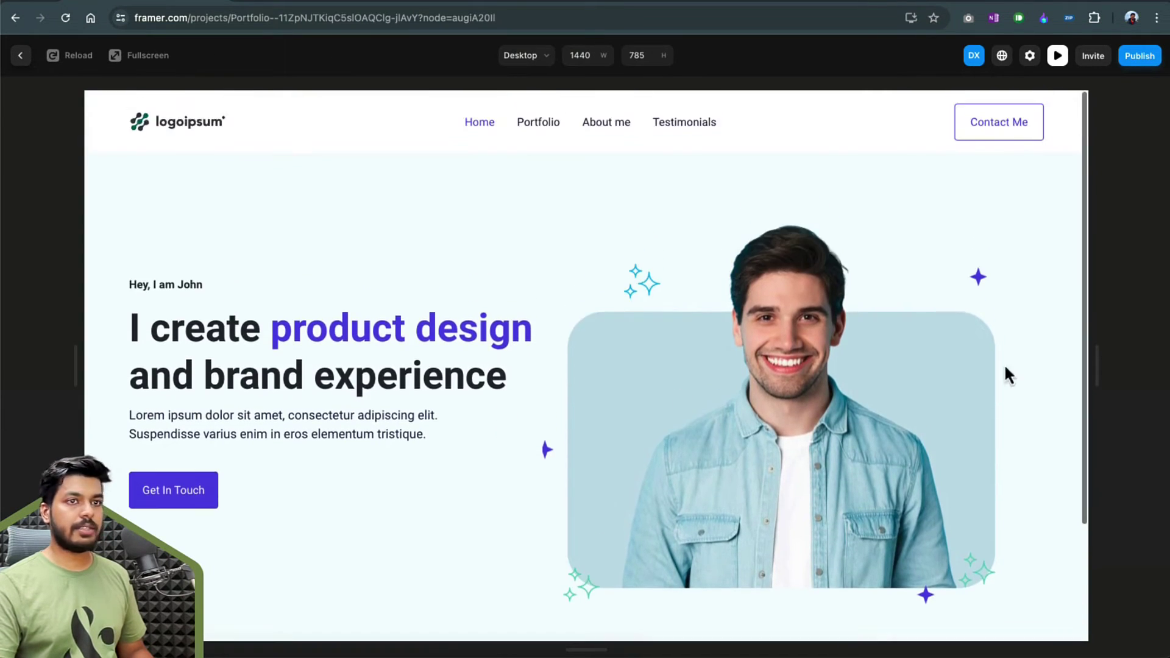
pyautogui.moveTo(1099, 358); pyautogui.dragTo(768, 366)
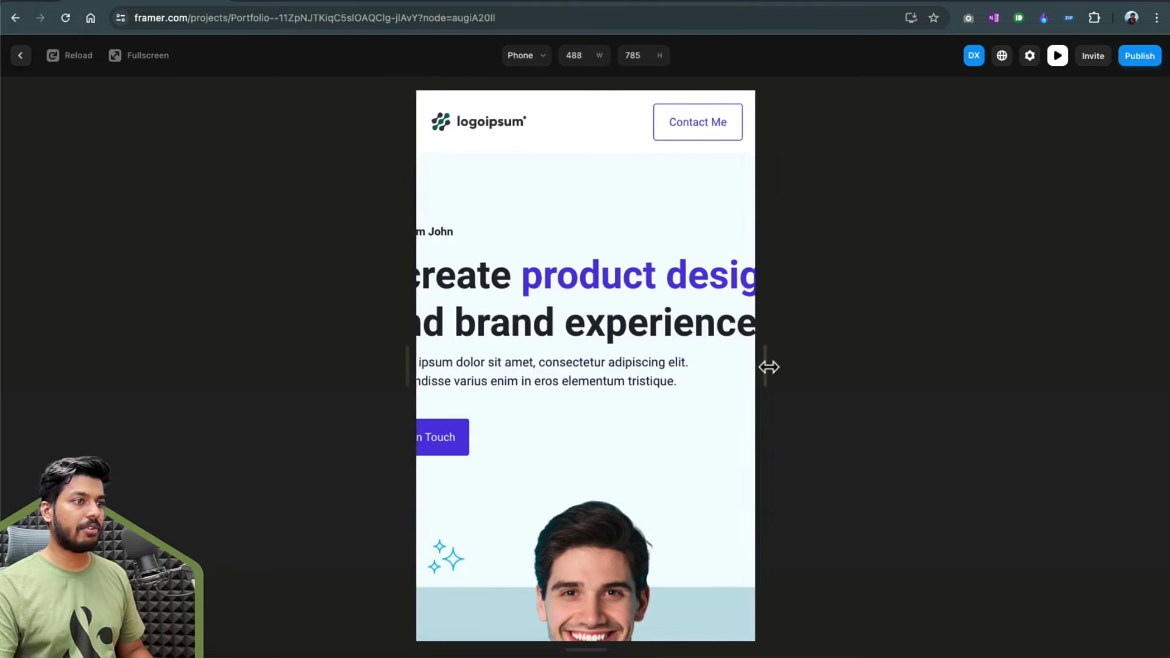
# Set the Phone headline's font size to 36 and make Header left fill the width
pyautogui.click(18, 54)
pyautogui.hscroll(5, 506, 146)
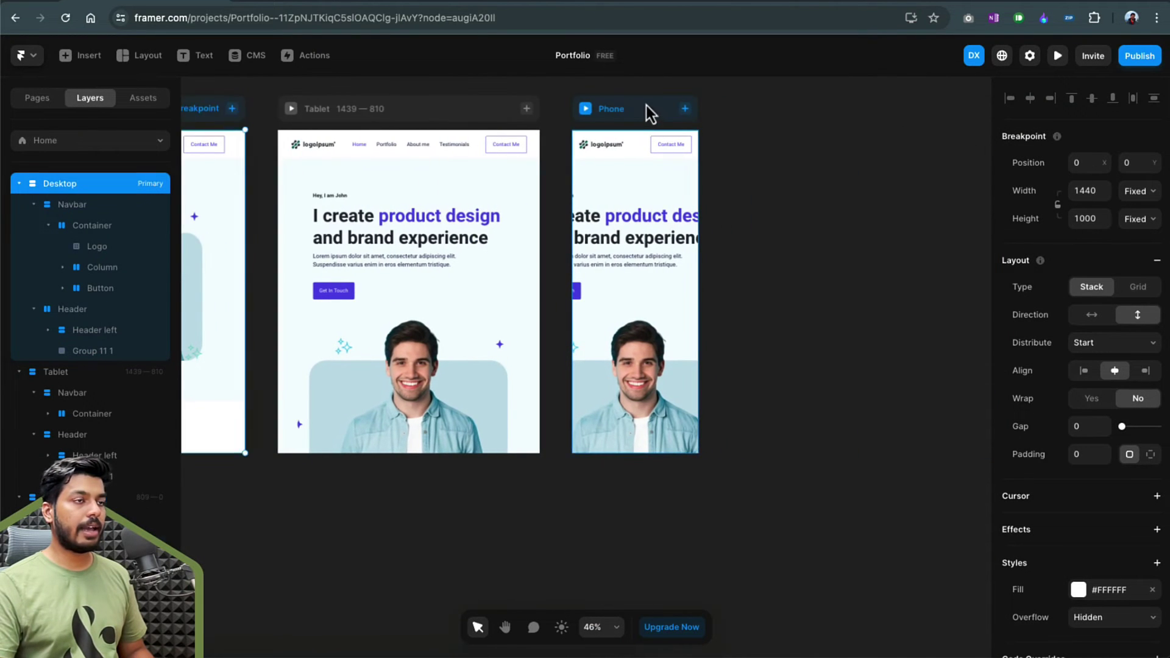
pyautogui.click(648, 111)
pyautogui.click(779, 195)
pyautogui.hscroll(-3, 604, 300)
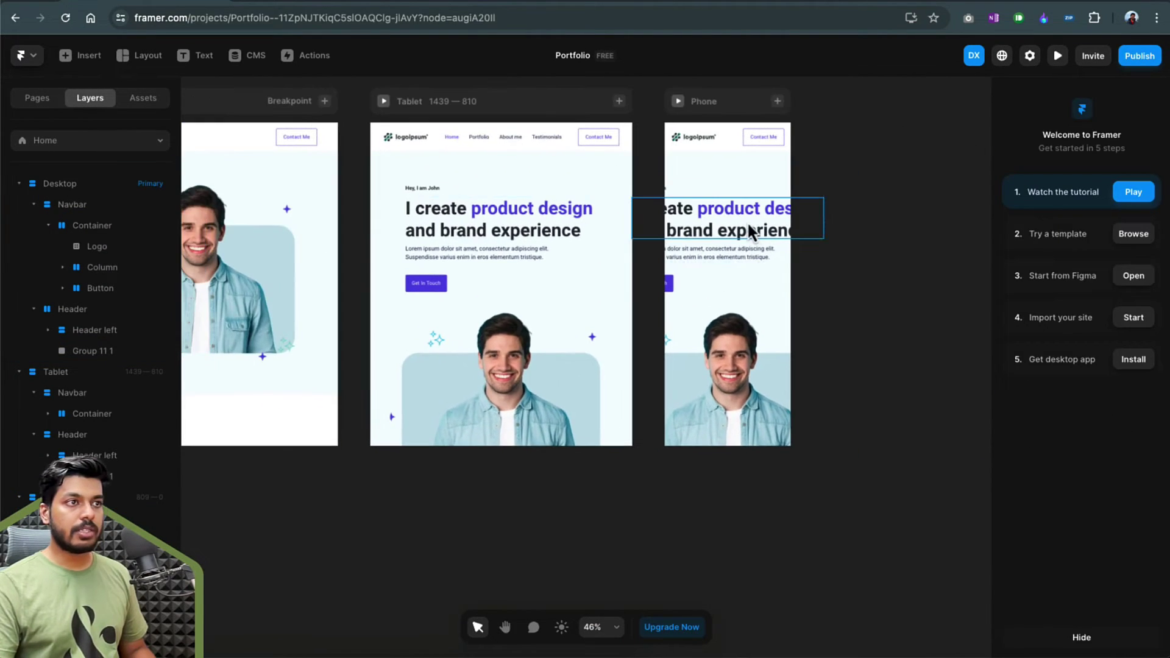
pyautogui.click(749, 227)
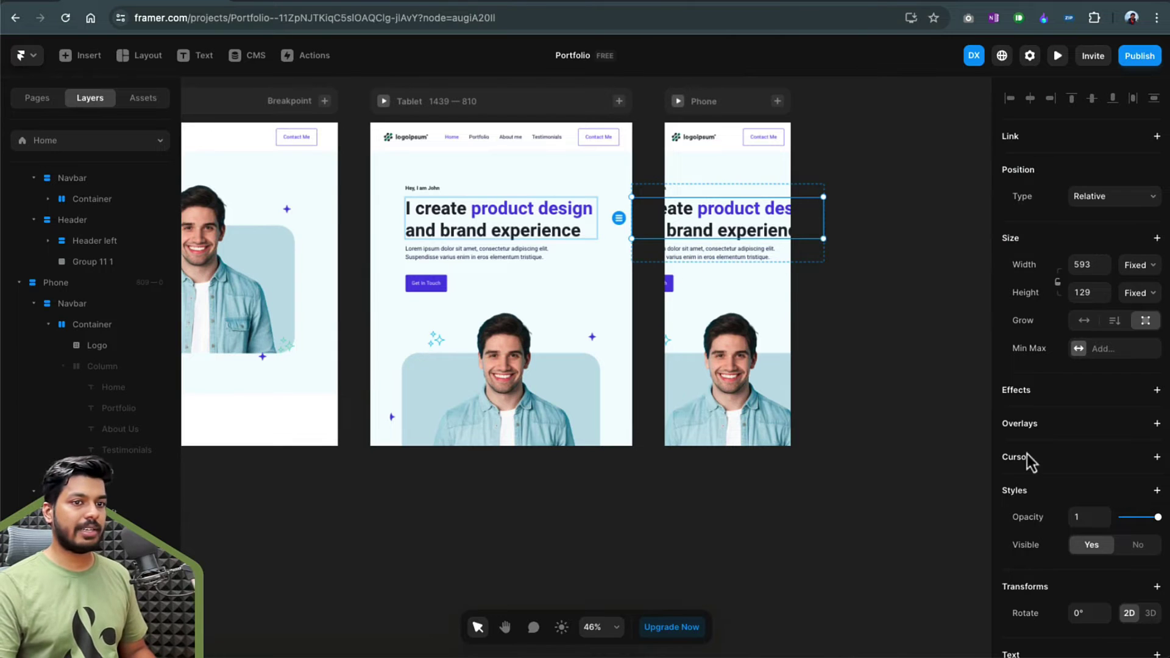
pyautogui.scroll(-8, 1093, 512)
pyautogui.click(1093, 348)
pyautogui.write('36')
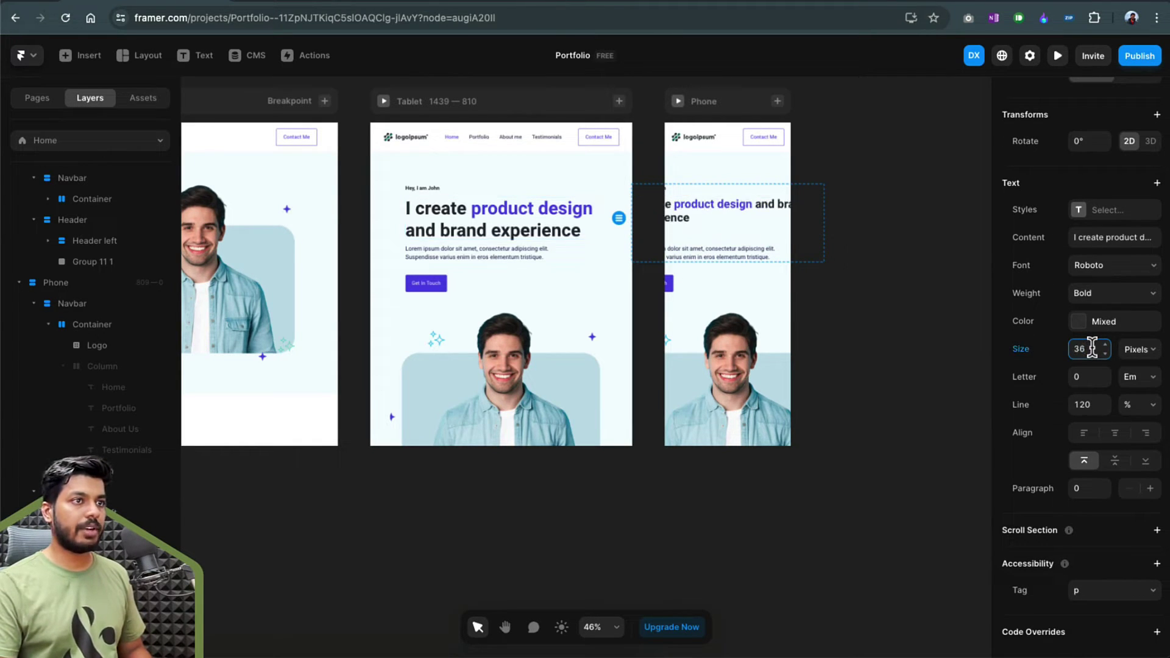
pyautogui.click(669, 310)
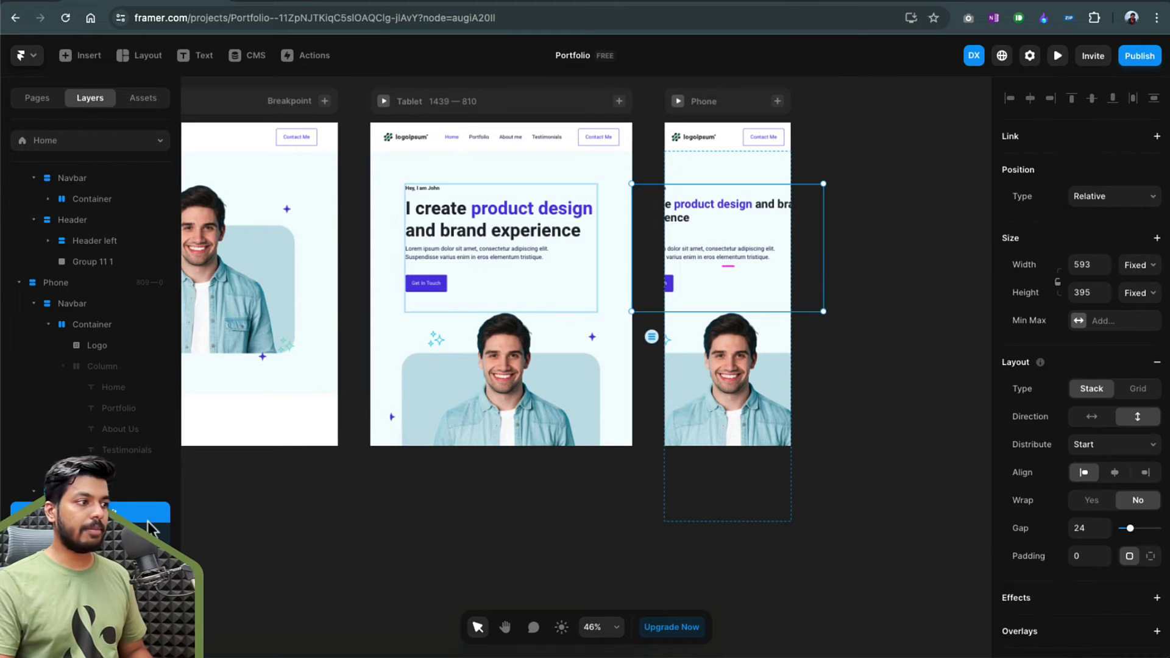
pyautogui.click(1140, 274)
pyautogui.click(1129, 295)
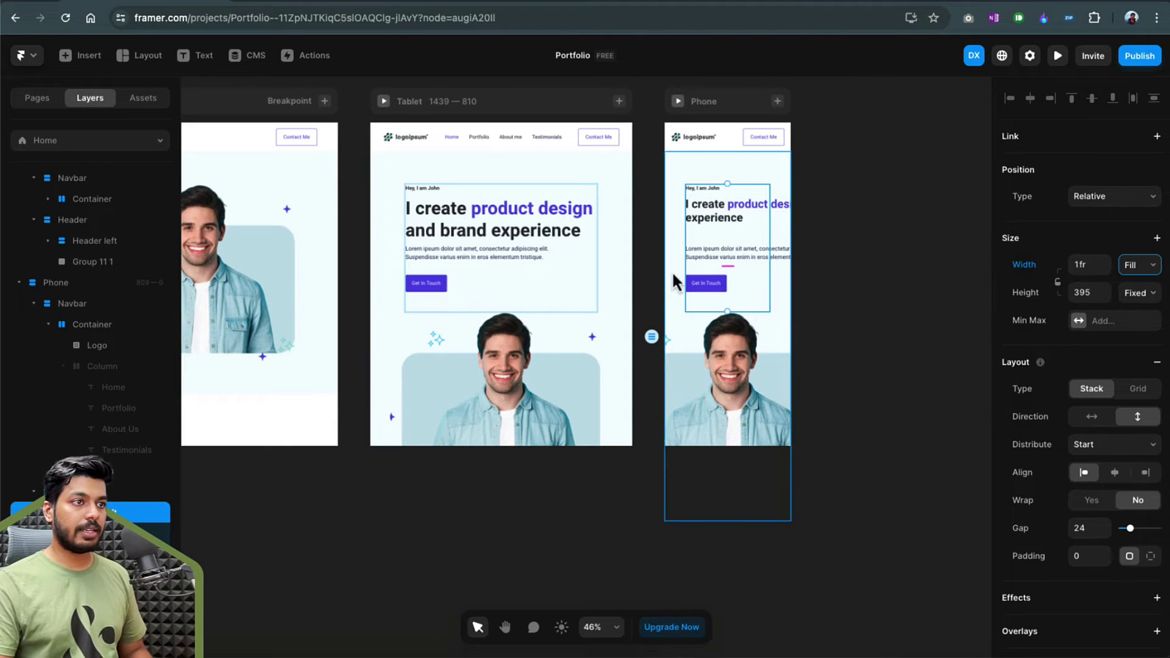
# Give the Phone Header padding of 40 top and bottom, 20 left and right
pyautogui.click(785, 220)
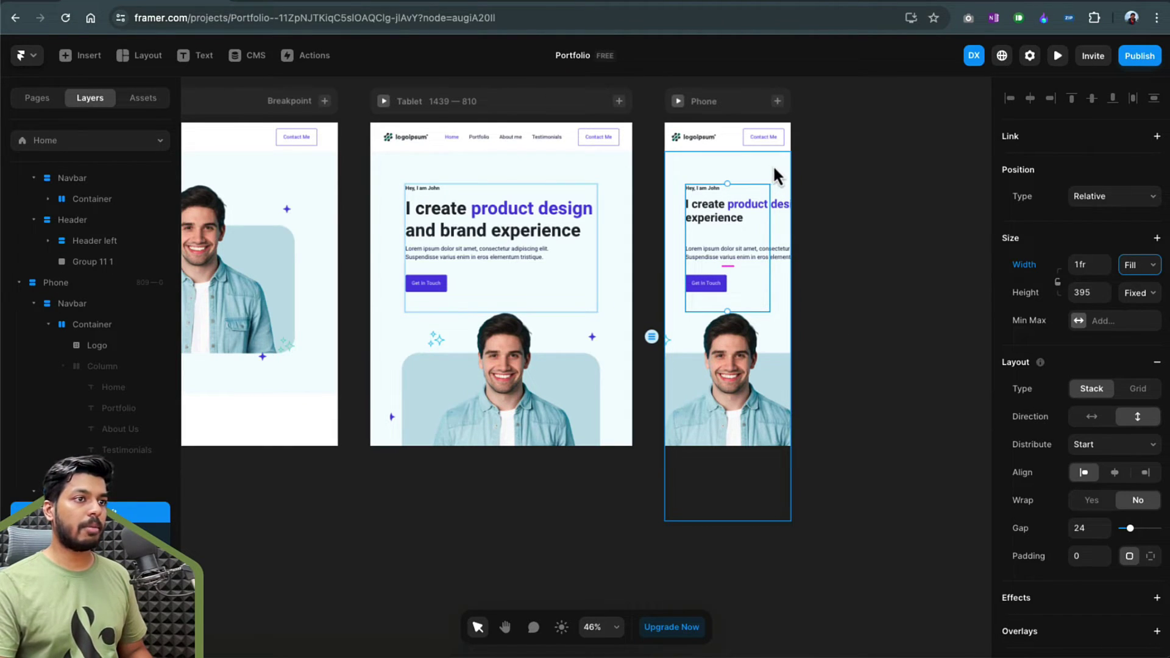
pyautogui.scroll(-6, 1063, 536)
pyautogui.scroll(3, 1104, 410)
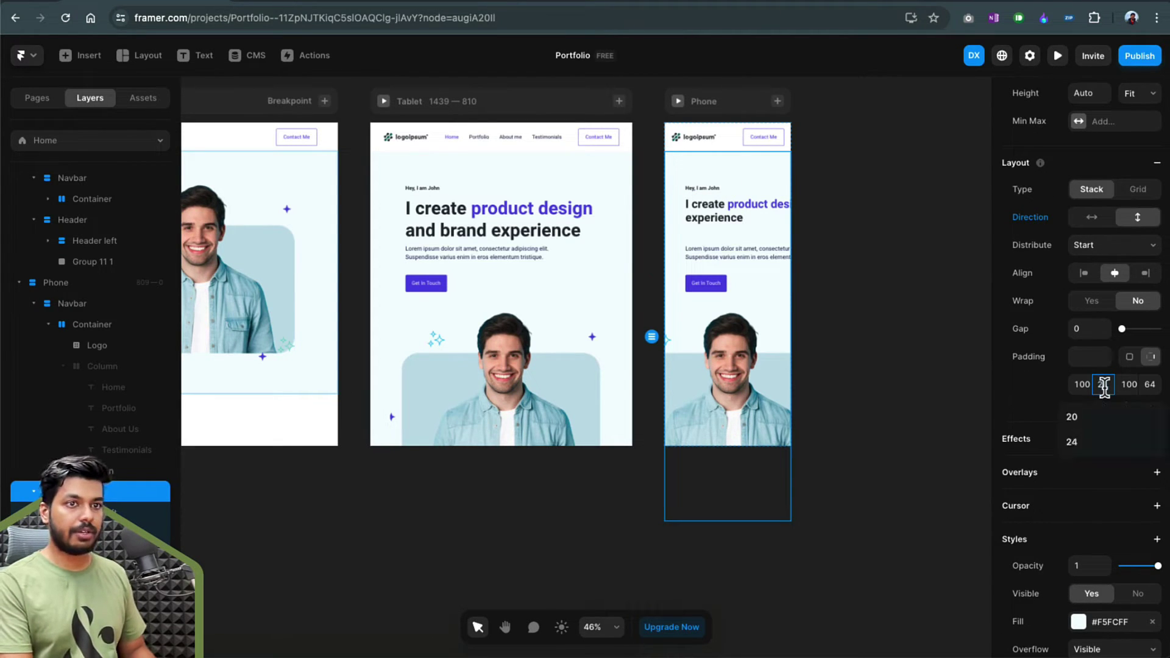
pyautogui.press('Tab')
pyautogui.press('Return')
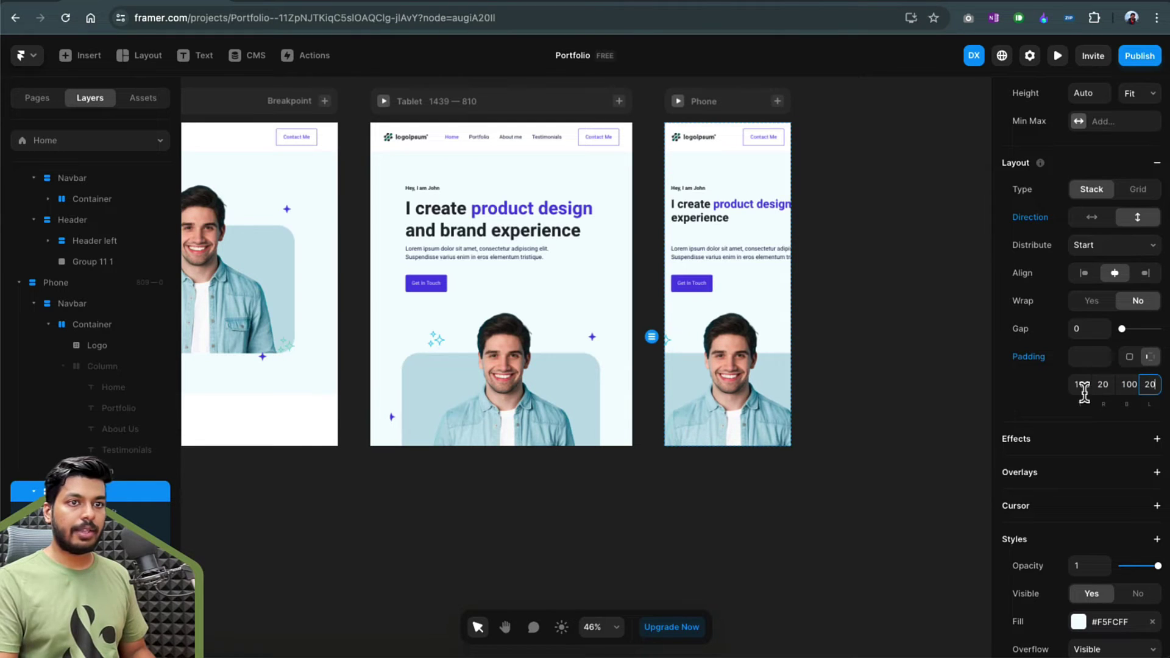
pyautogui.click(1080, 385)
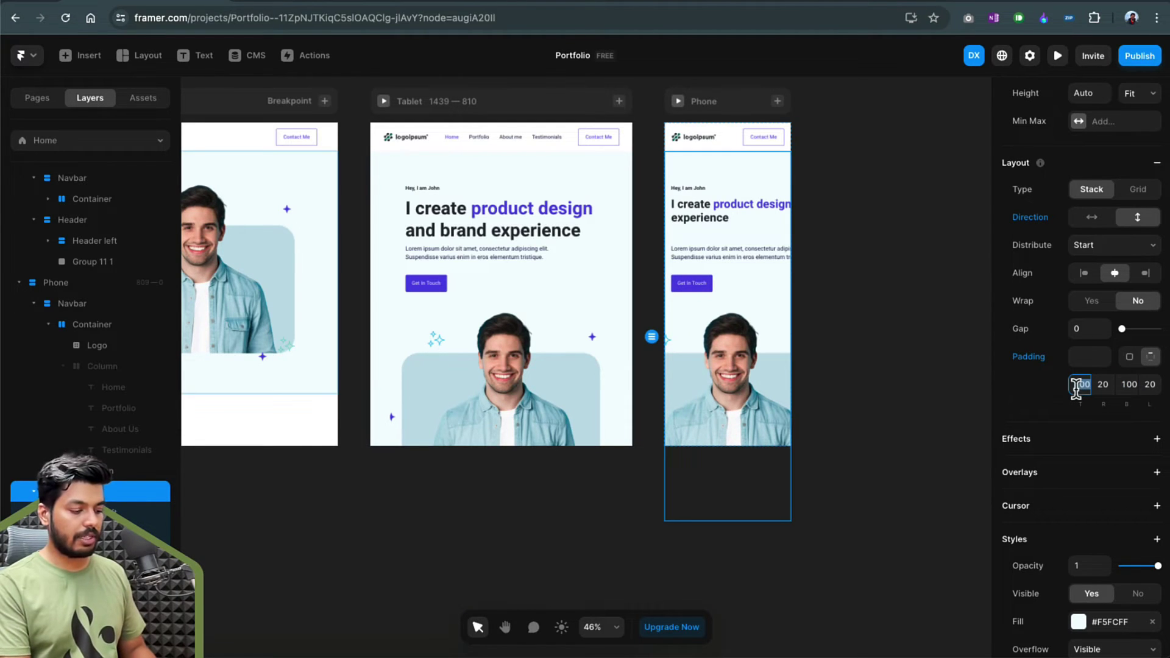
pyautogui.write('40')
pyautogui.press('Tab')
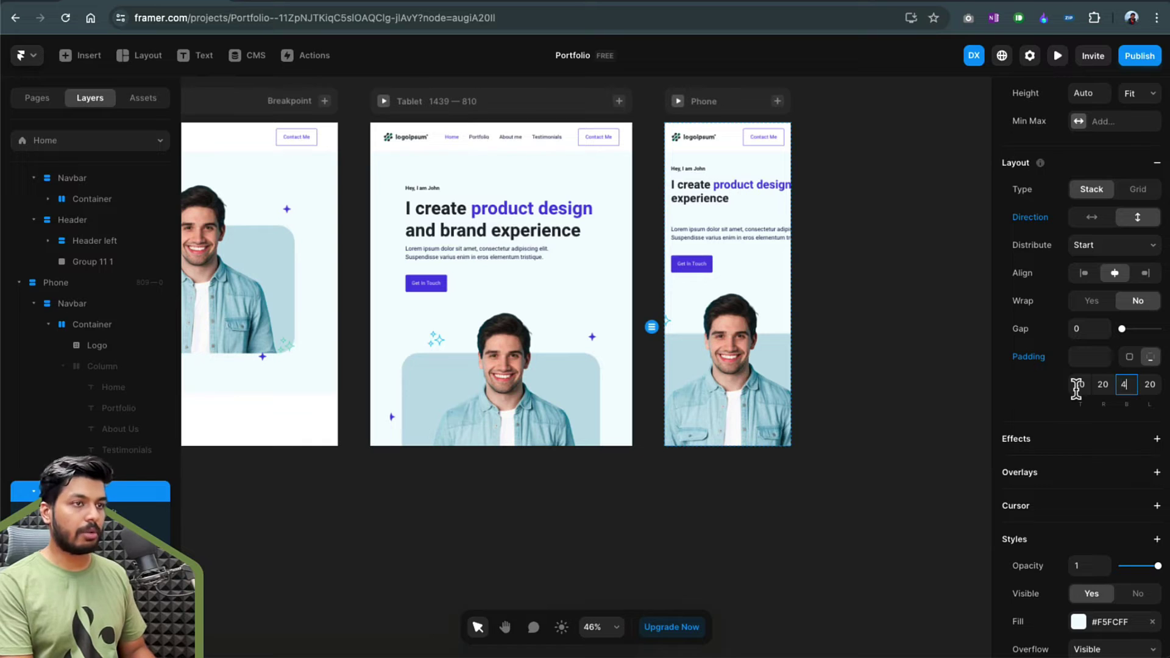
pyautogui.write('40')
pyautogui.press('Return')
pyautogui.click(885, 321)
# Make the portrait photo fill the Phone frame width
pyautogui.hscroll(-2, 886, 321)
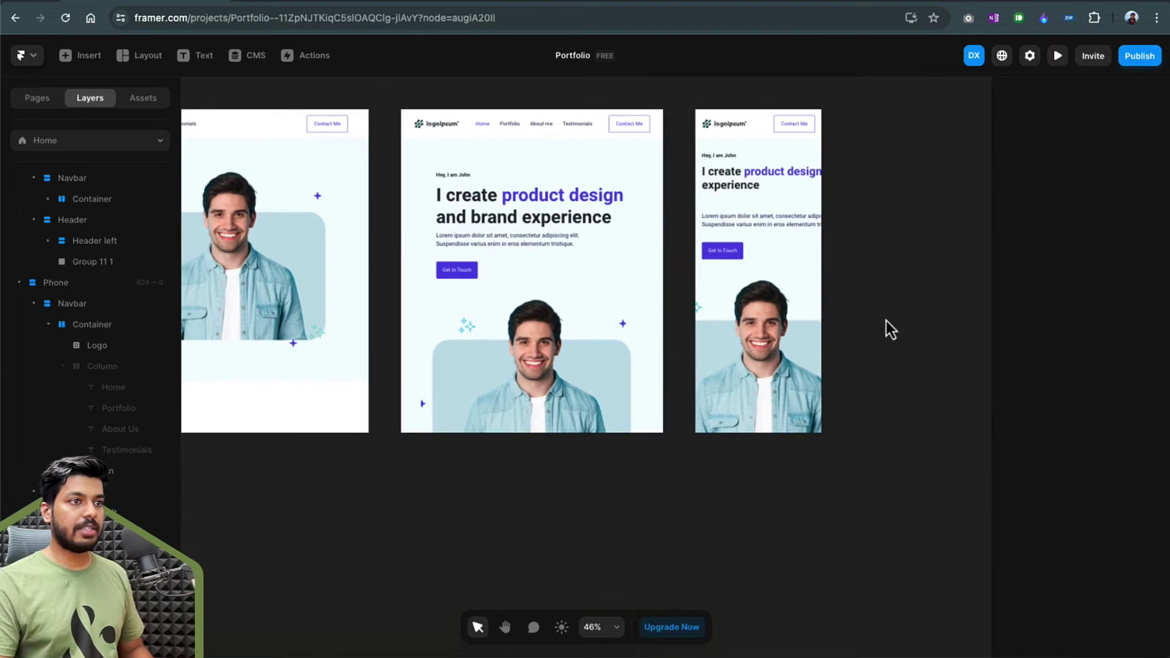
pyautogui.click(755, 364)
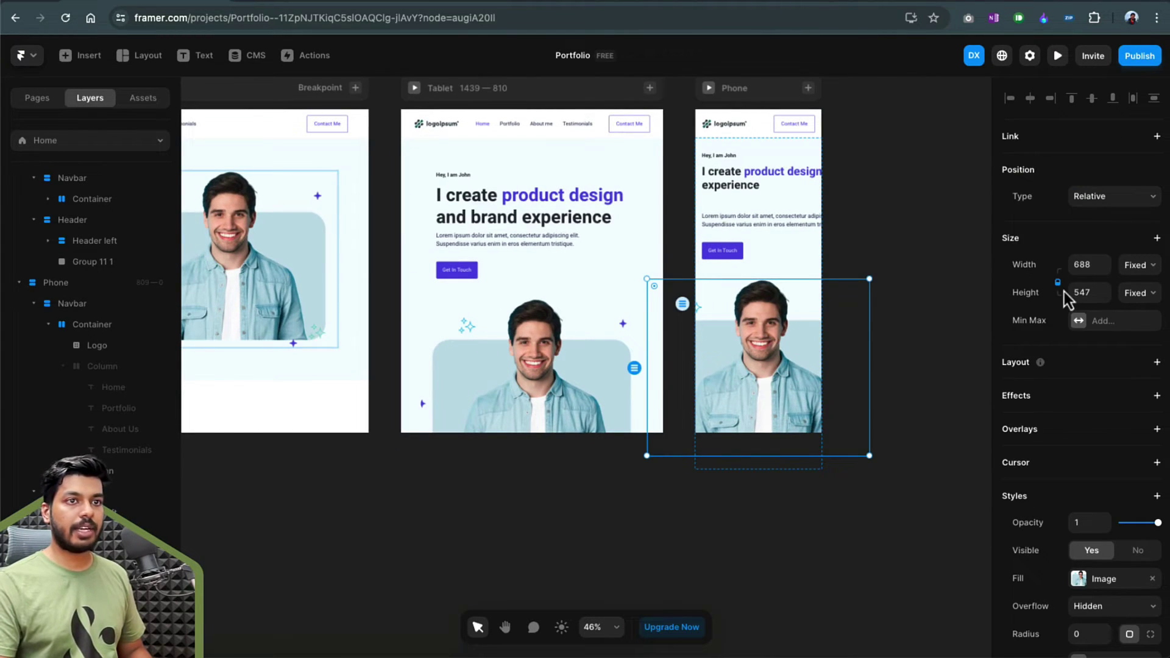
pyautogui.click(1138, 265)
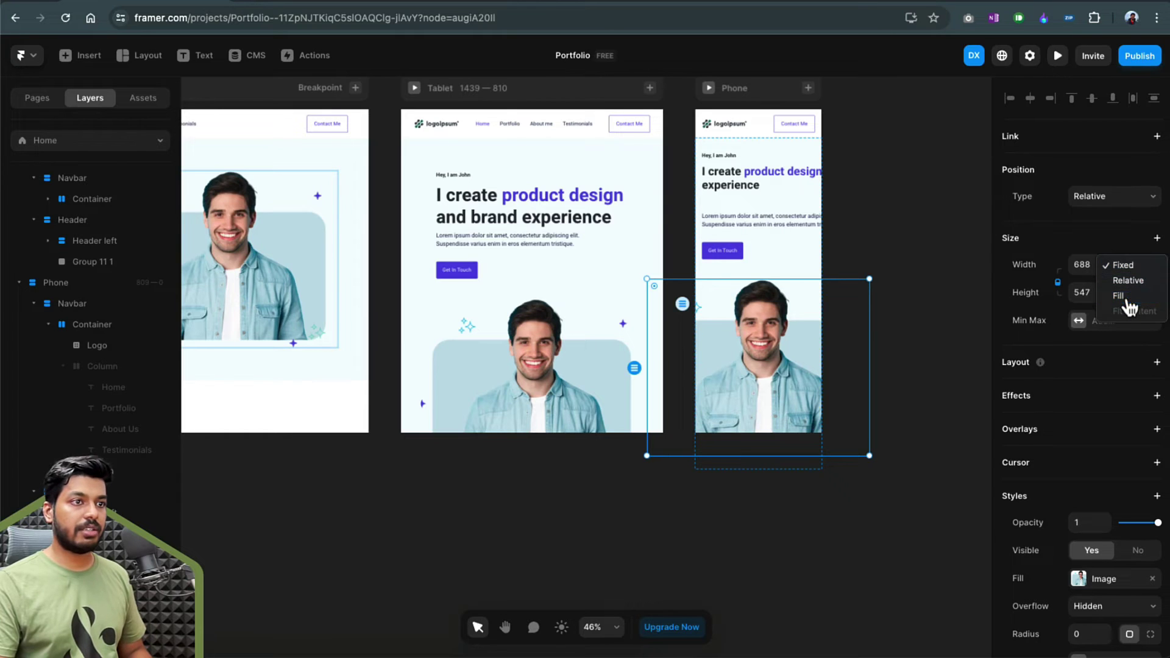
pyautogui.click(1128, 302)
pyautogui.click(852, 329)
# Set the Phone headline and Lorem ipsum paragraph widths to Fill
pyautogui.click(771, 187)
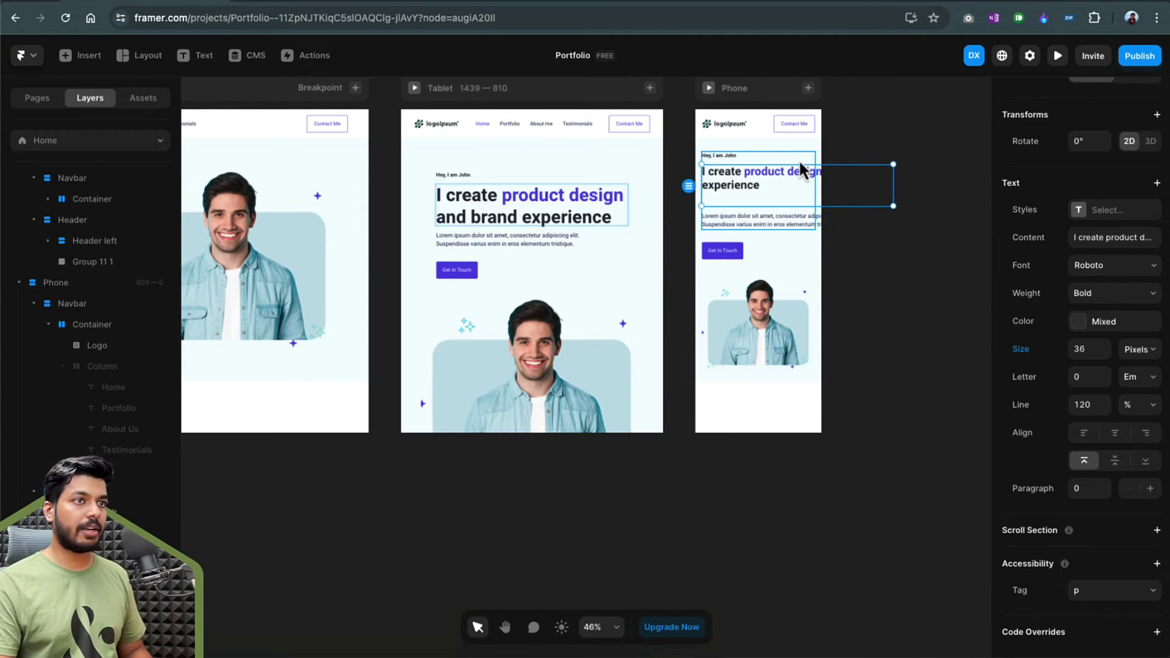
pyautogui.click(730, 157)
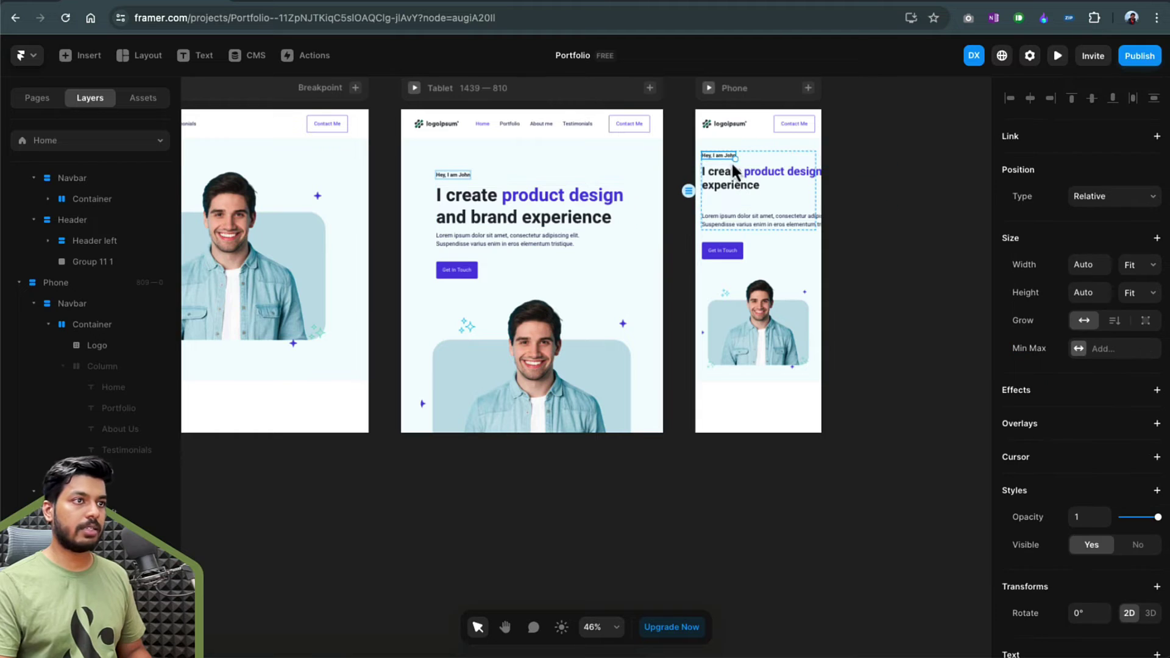
pyautogui.click(749, 219)
pyautogui.keyDown('shift'); pyautogui.click(744, 185); pyautogui.keyUp('shift')
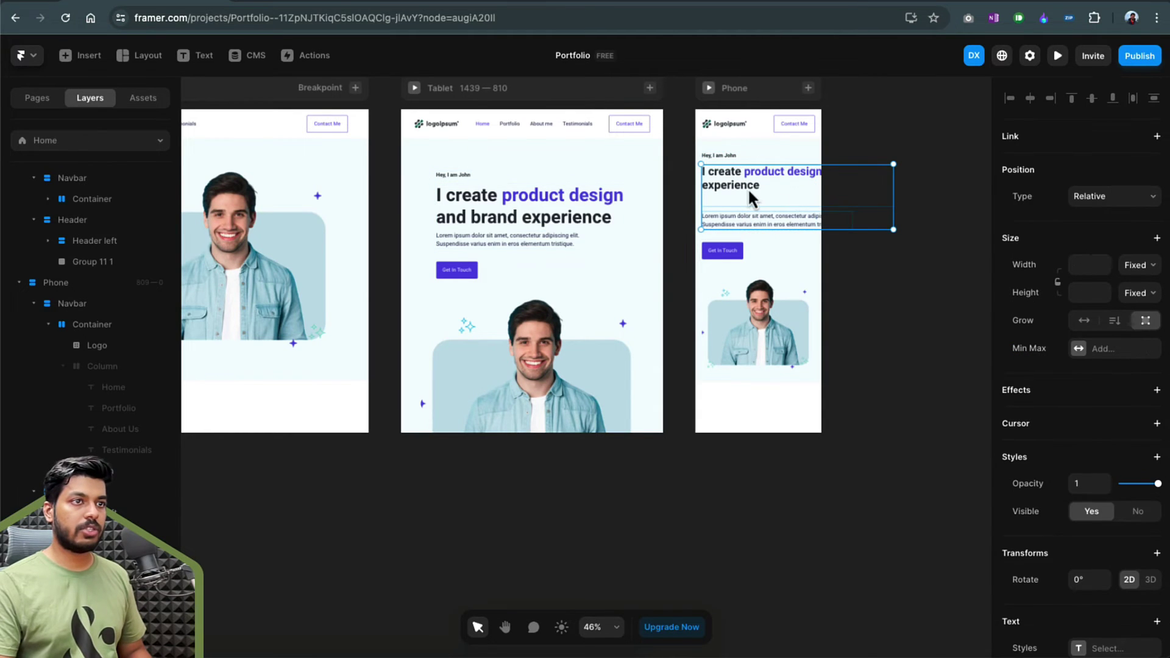
pyautogui.click(1148, 271)
pyautogui.click(1130, 297)
pyautogui.click(854, 218)
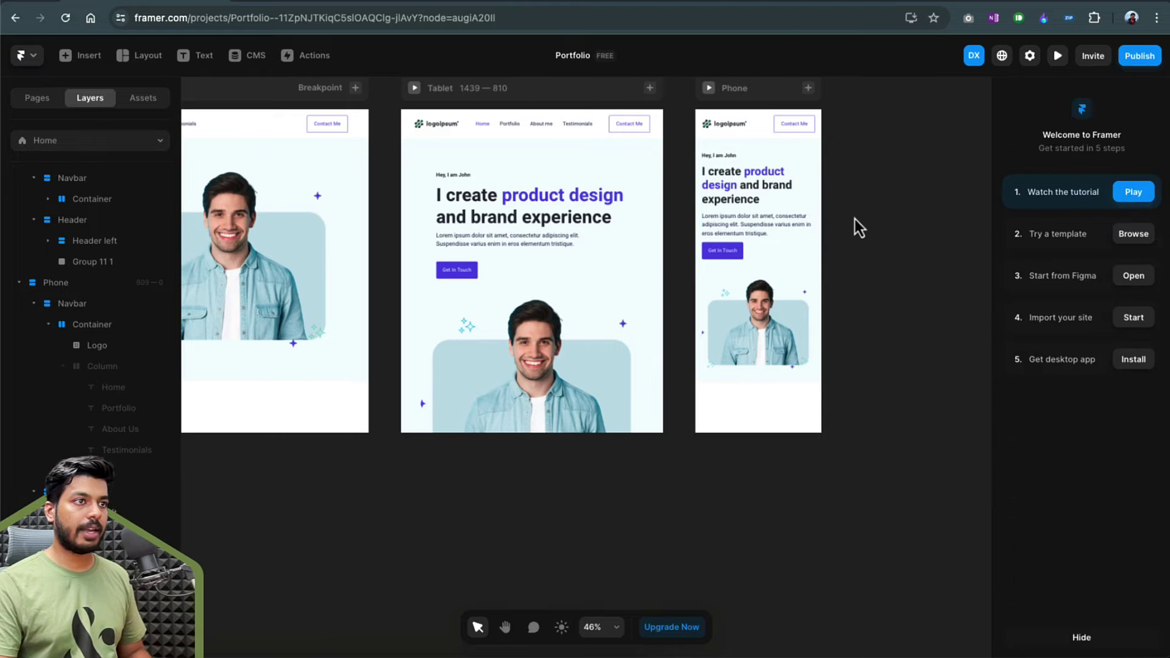
# Preview the page and narrow it to 320 phone width
pyautogui.hscroll(-10, 853, 217)
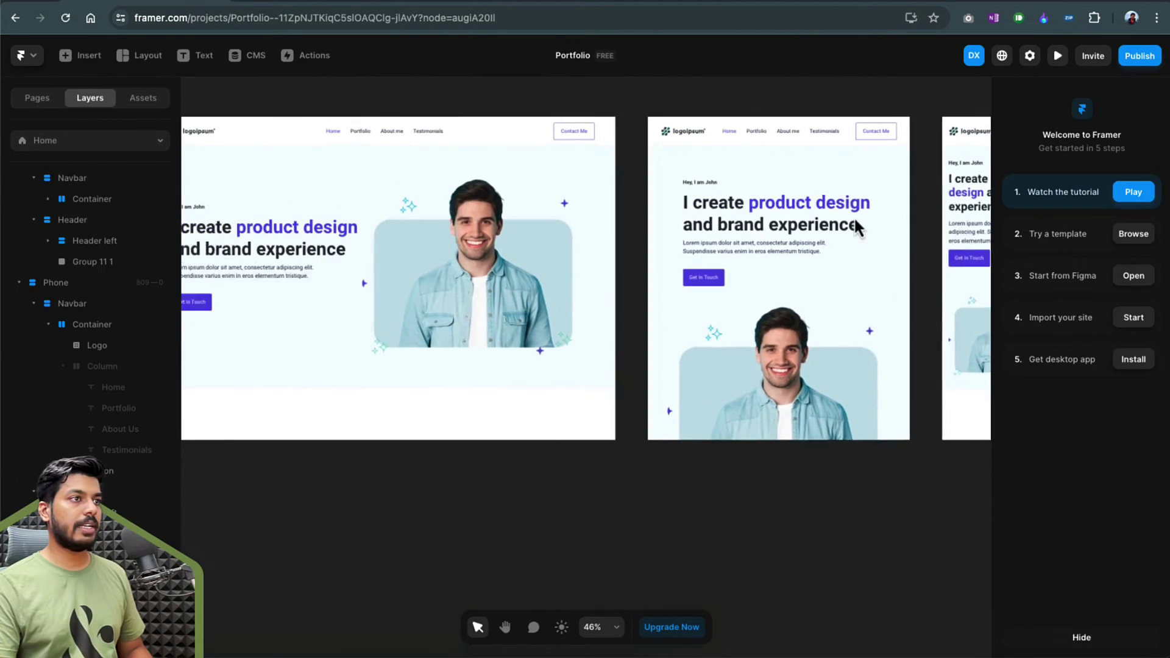
pyautogui.click(442, 119)
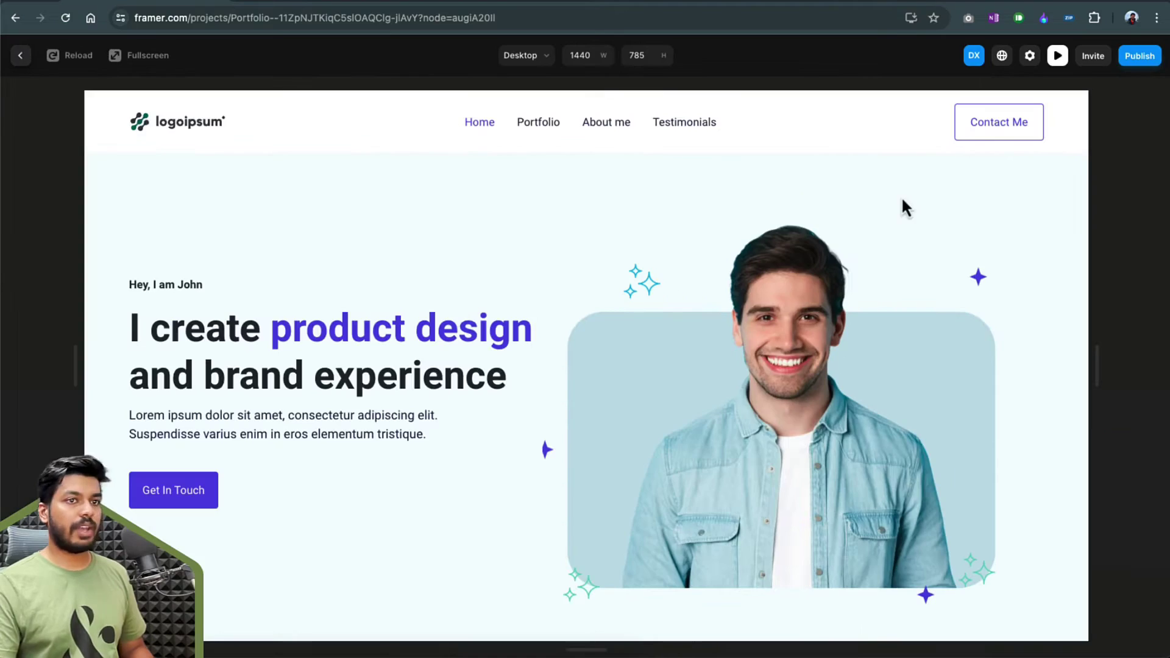
pyautogui.moveTo(1096, 363); pyautogui.dragTo(698, 326)
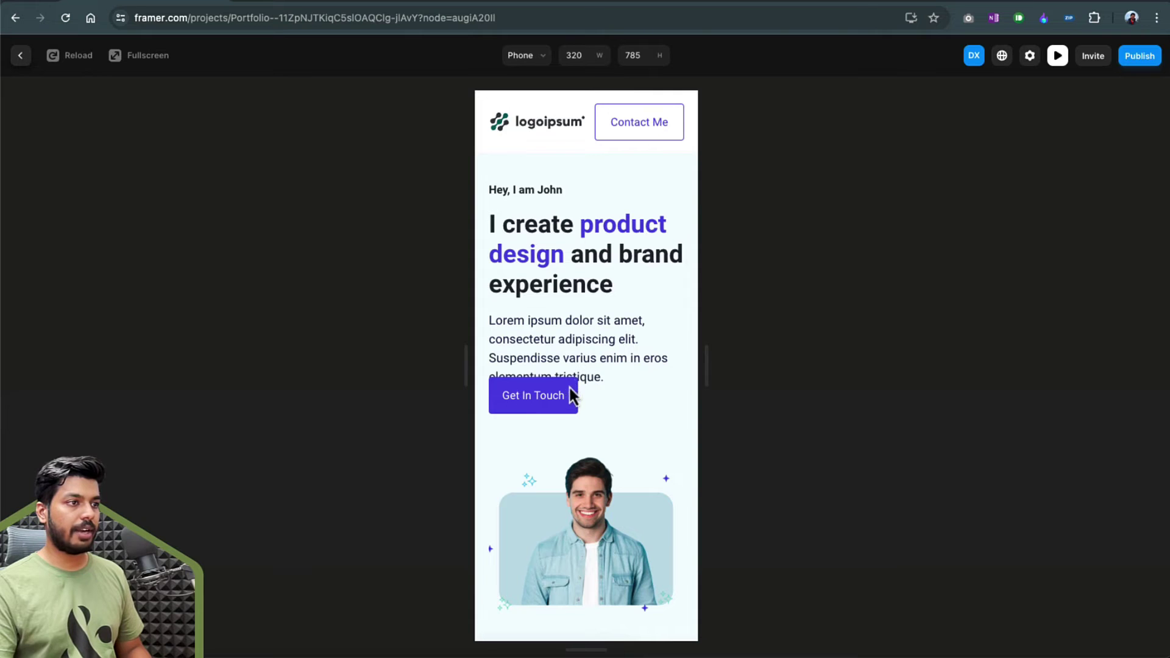
# Set the Phone intro paragraph's height to Fit Content
pyautogui.click(20, 55)
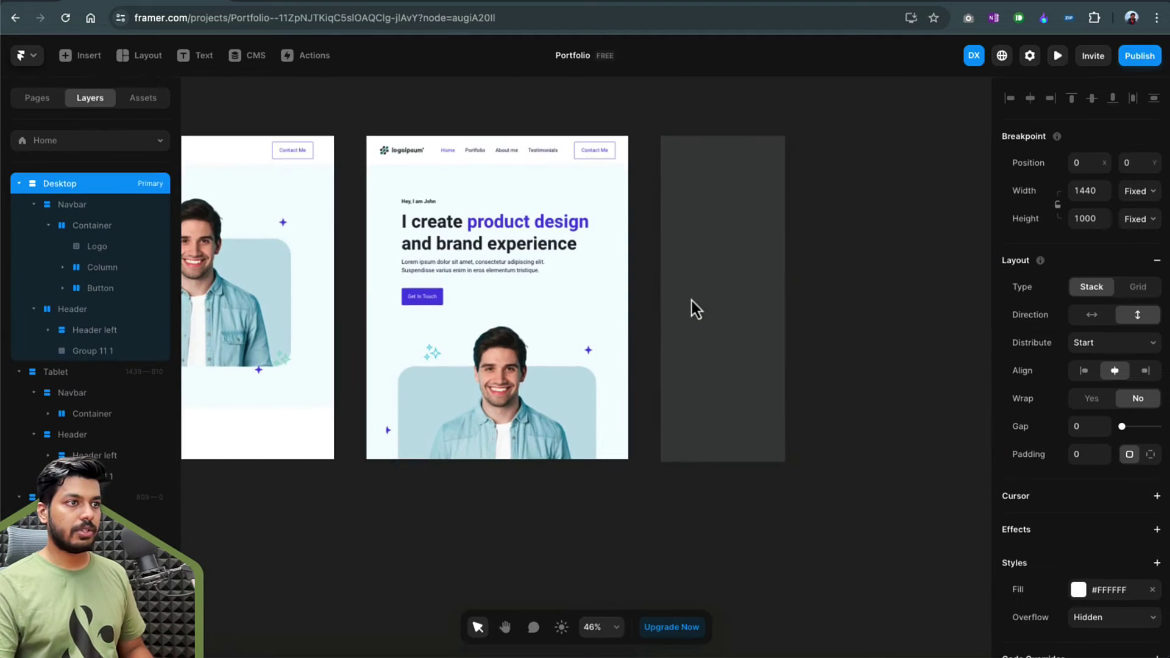
pyautogui.scroll(3, 736, 268)
pyautogui.click(718, 249)
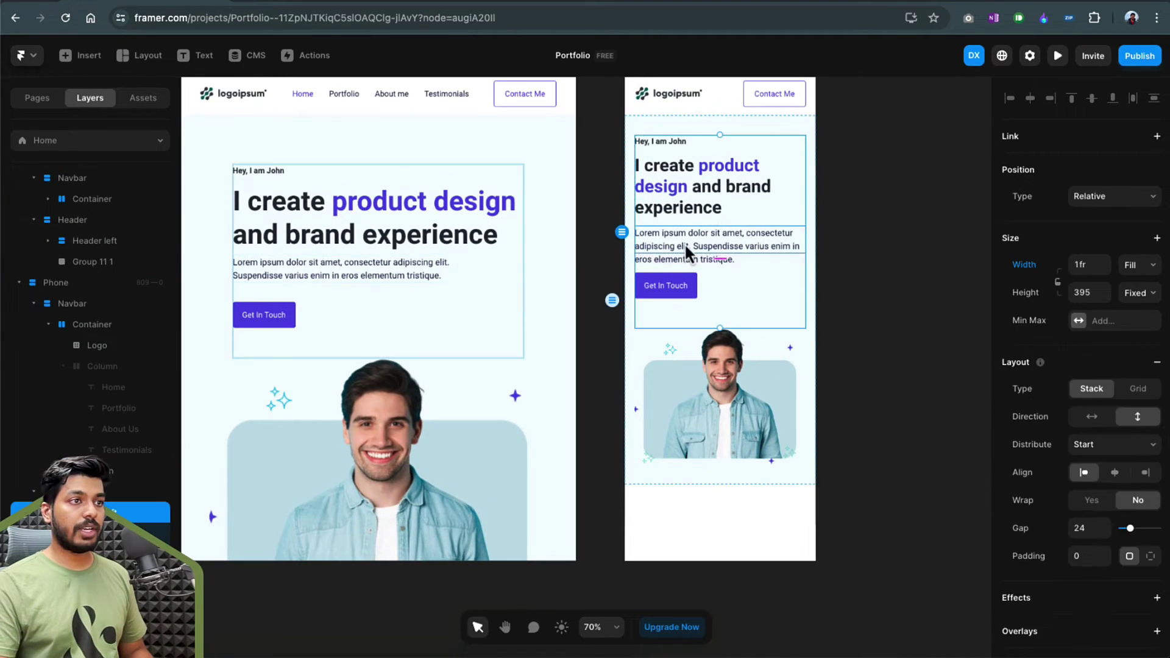
pyautogui.click(1137, 295)
pyautogui.click(1140, 340)
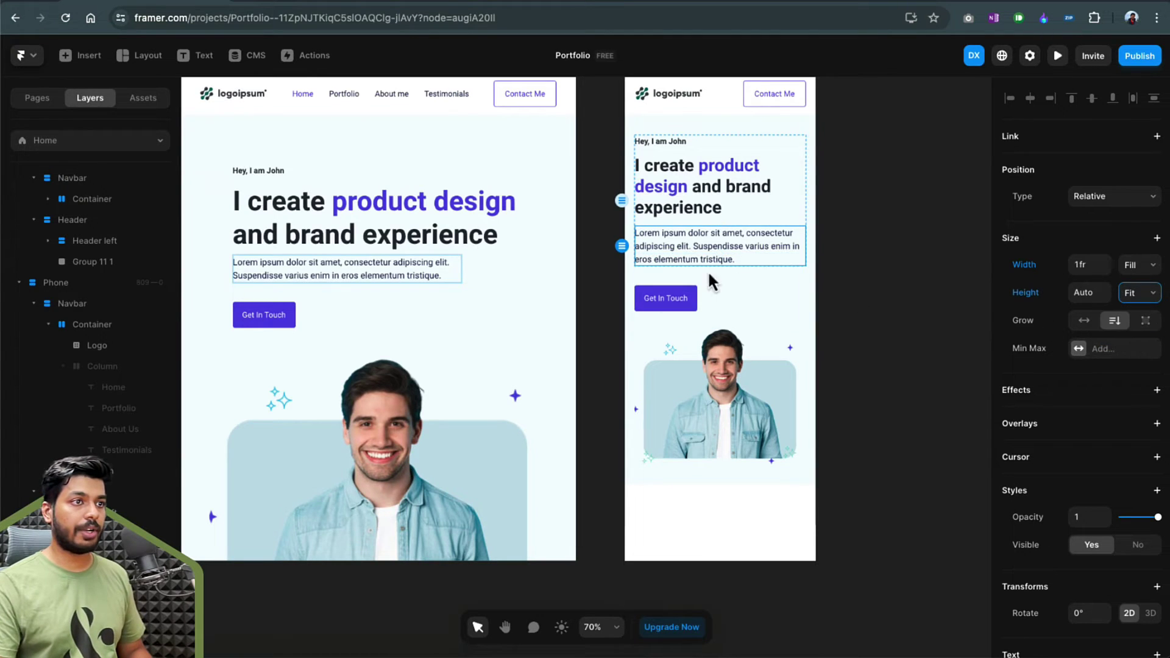
# Preview the Phone layout and drag it wider, out to 1456 desktop width
pyautogui.click(709, 201)
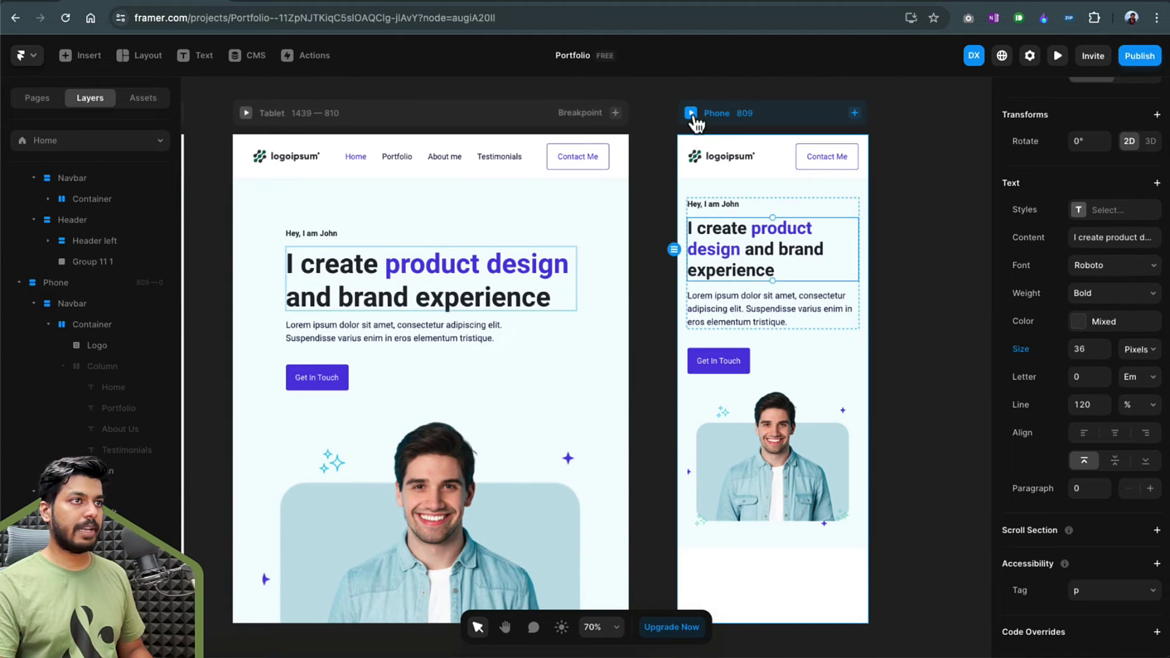
pyautogui.click(695, 121)
pyautogui.moveTo(732, 363); pyautogui.dragTo(1066, 323)
pyautogui.scroll(-1, 1021, 407)
pyautogui.scroll(-3, 1021, 407)
pyautogui.moveTo(1079, 368); pyautogui.dragTo(1101, 364)
pyautogui.scroll(3, 908, 371)
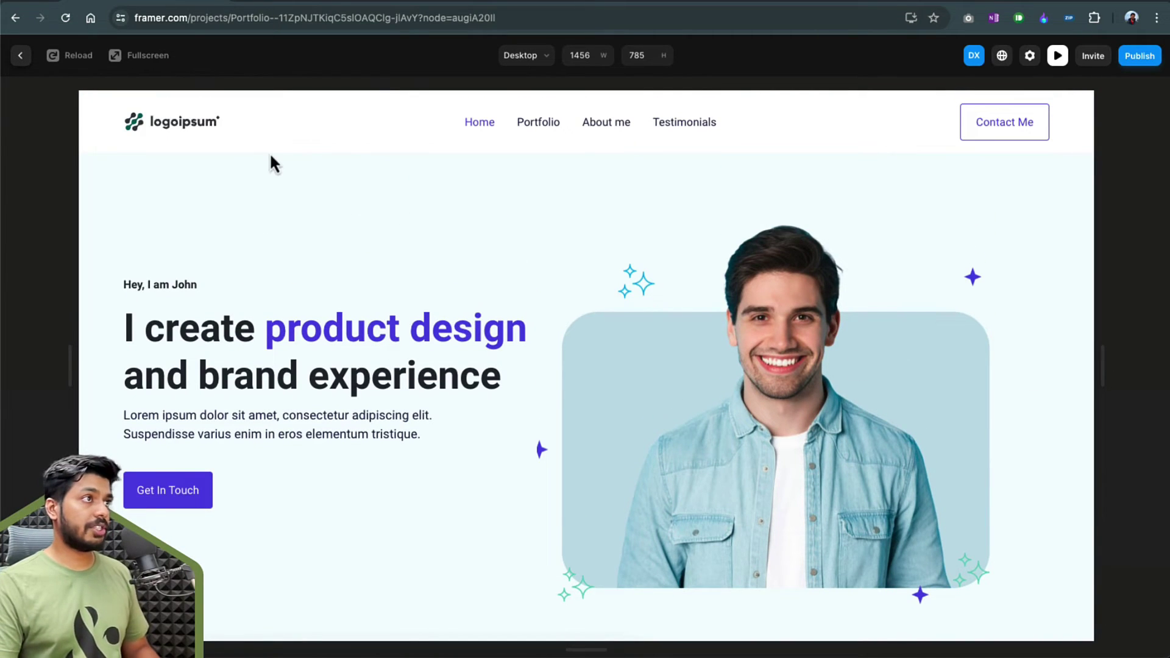
pyautogui.press('Escape')
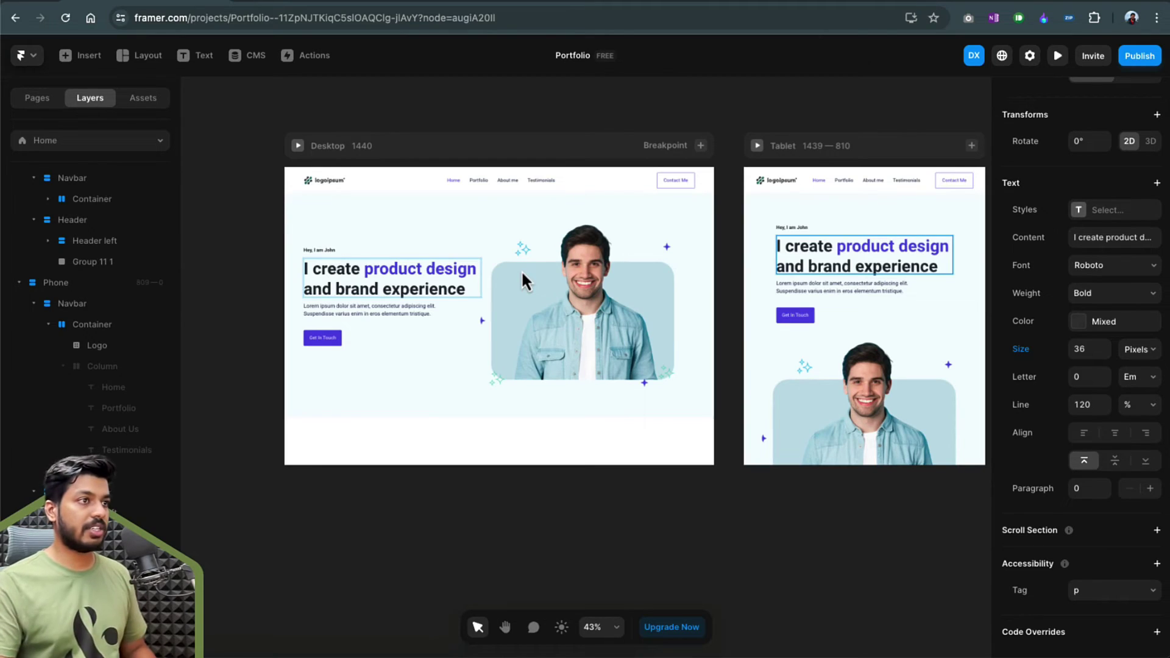
pyautogui.click(90, 183)
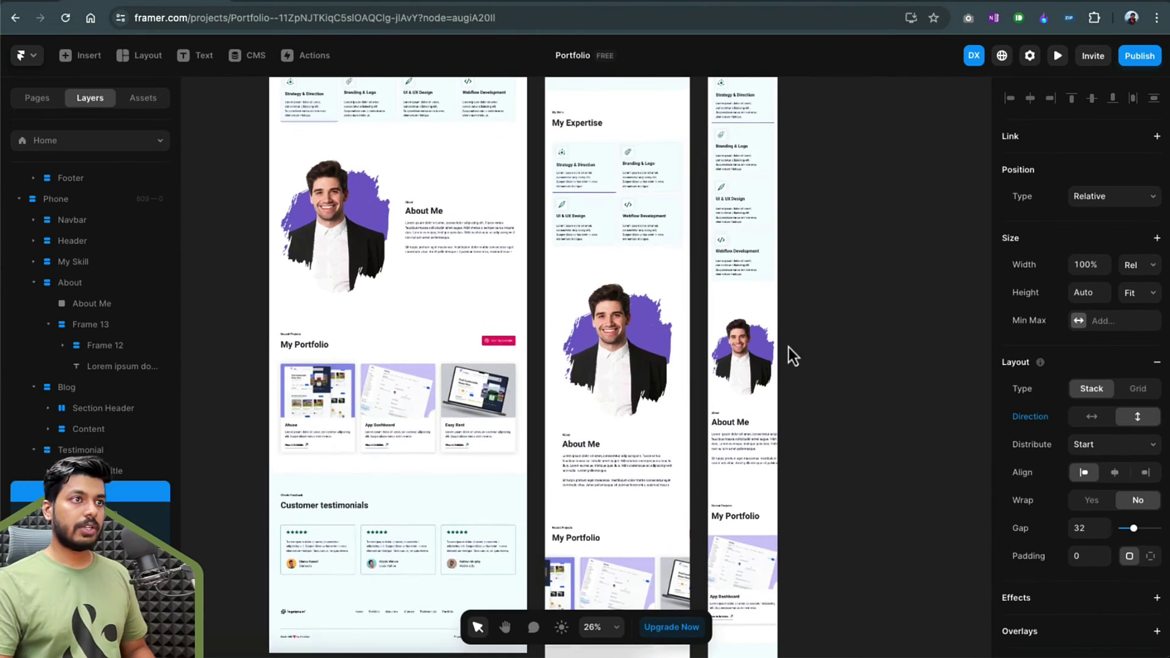
pyautogui.click(836, 314)
pyautogui.scroll(3, 836, 315)
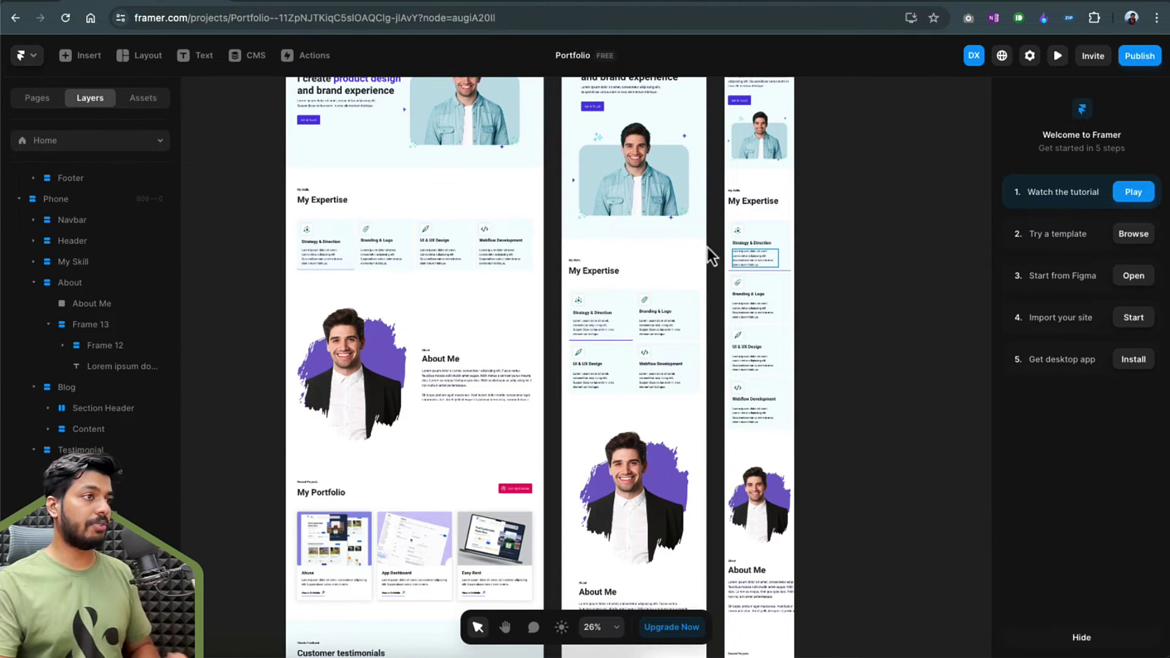
pyautogui.scroll(3, 663, 248)
pyautogui.press('super+p')
pyautogui.scroll(-15, 692, 293)
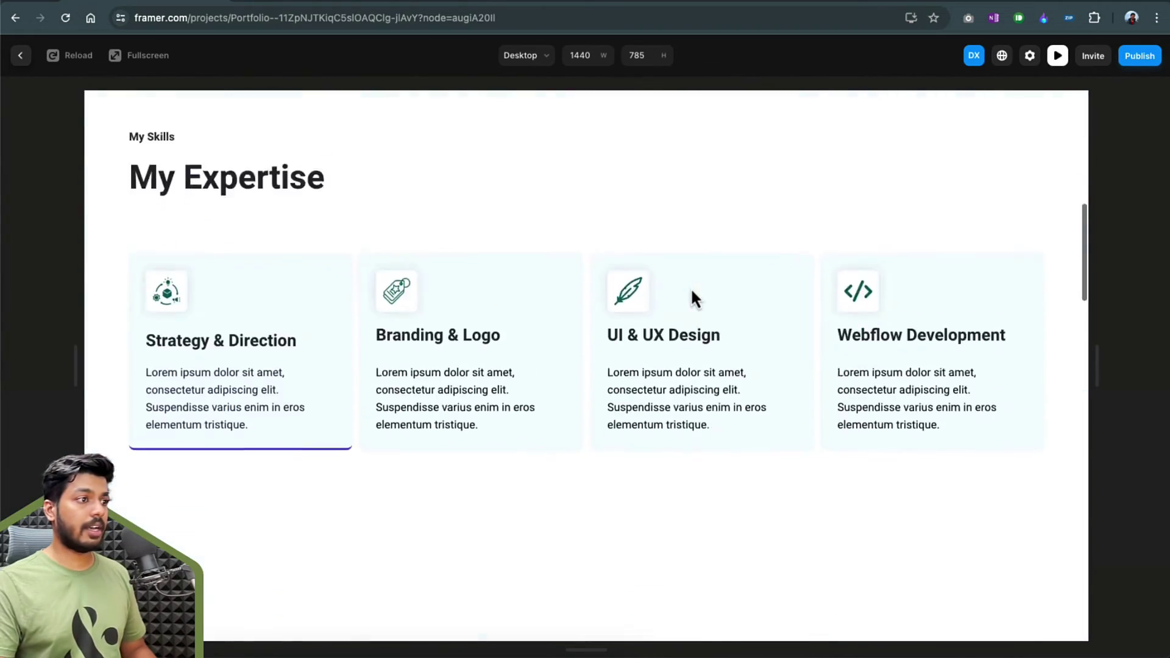
pyautogui.scroll(3, 692, 293)
pyautogui.scroll(-15, 692, 292)
pyautogui.scroll(-5, 691, 291)
pyautogui.scroll(20, 692, 291)
pyautogui.scroll(3, 691, 291)
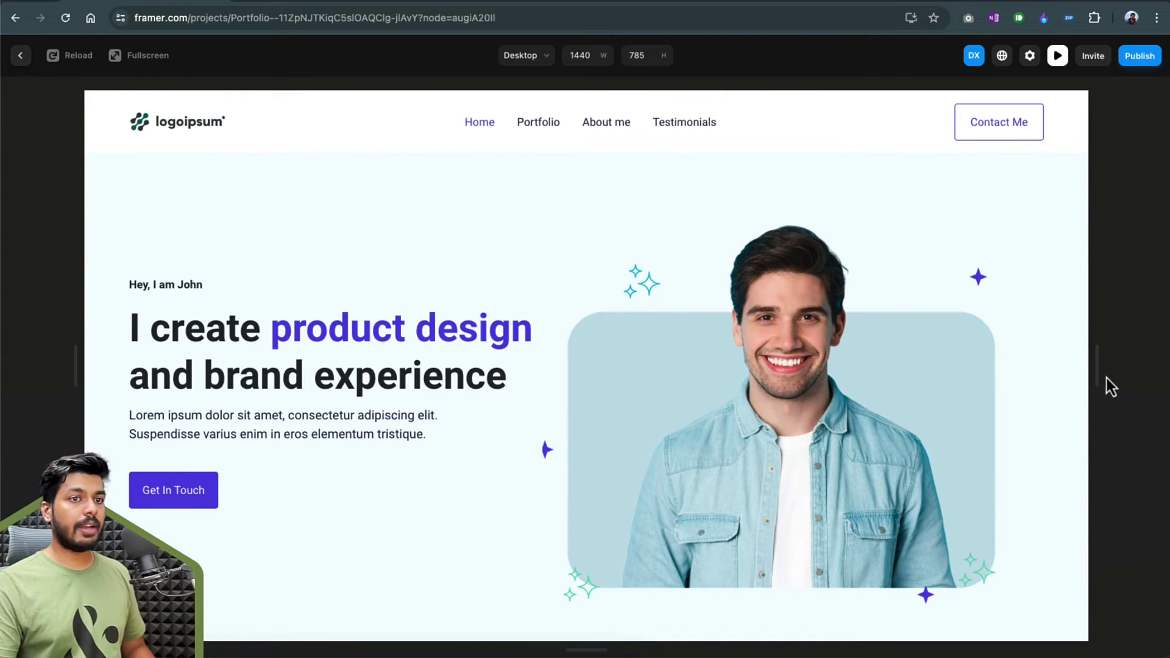
pyautogui.moveTo(1100, 375); pyautogui.dragTo(923, 372)
pyautogui.scroll(-15, 749, 418)
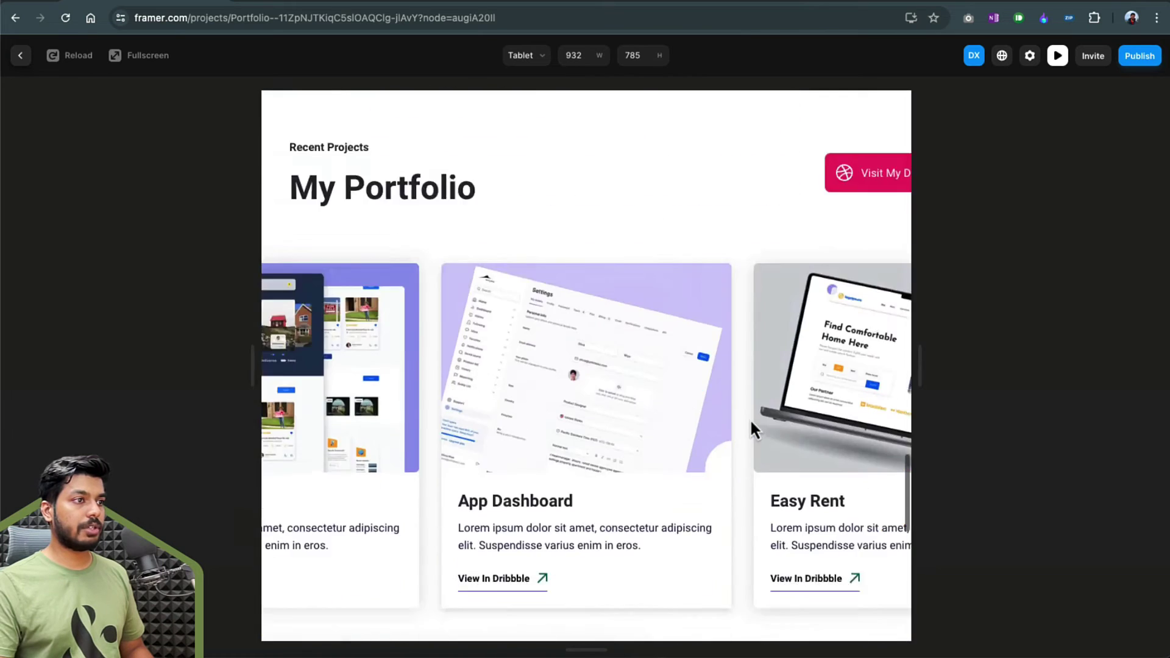
pyautogui.scroll(-10, 749, 418)
pyautogui.scroll(20, 750, 418)
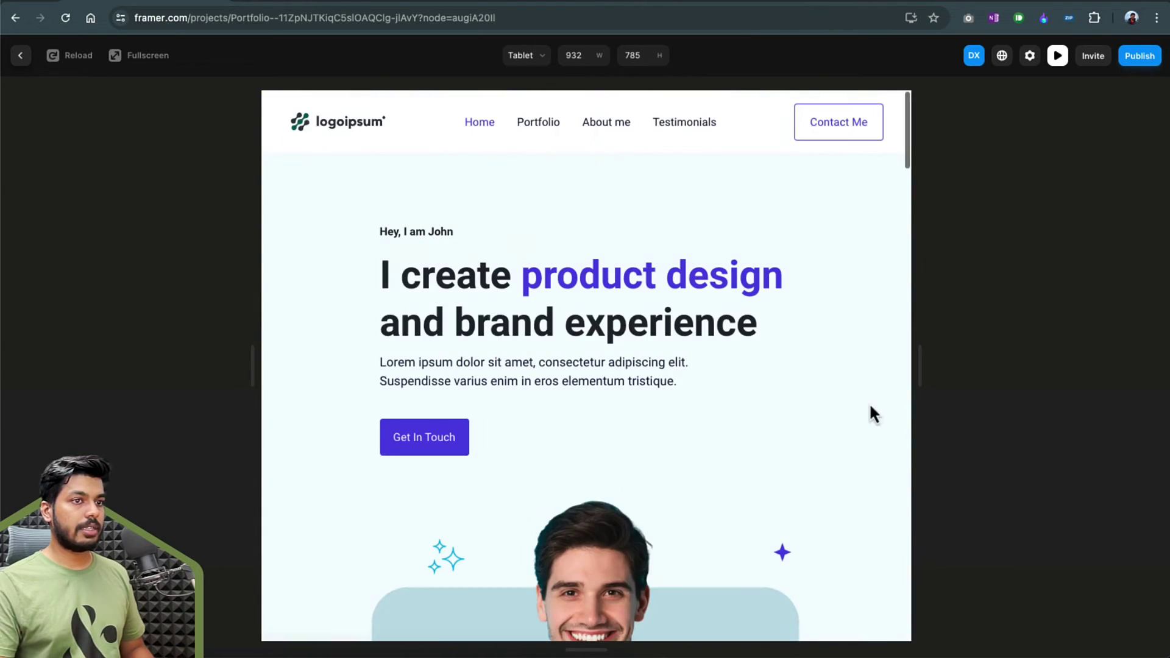
pyautogui.moveTo(924, 360); pyautogui.dragTo(734, 364)
pyautogui.scroll(-15, 565, 473)
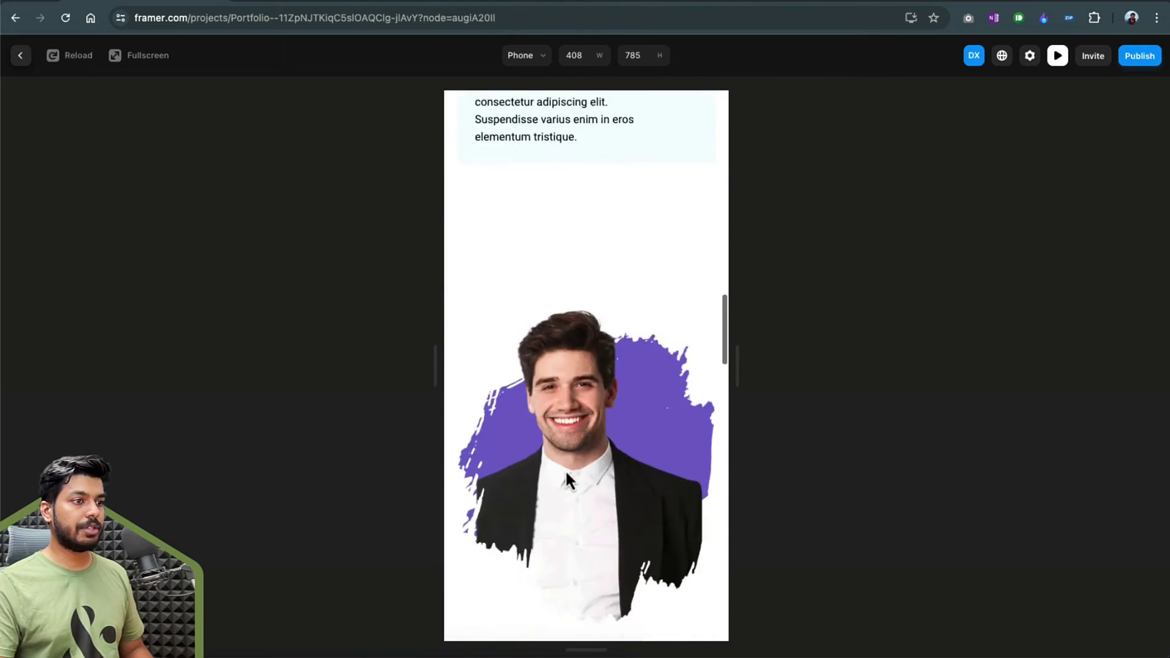
pyautogui.scroll(-10, 567, 475)
pyautogui.scroll(15, 566, 475)
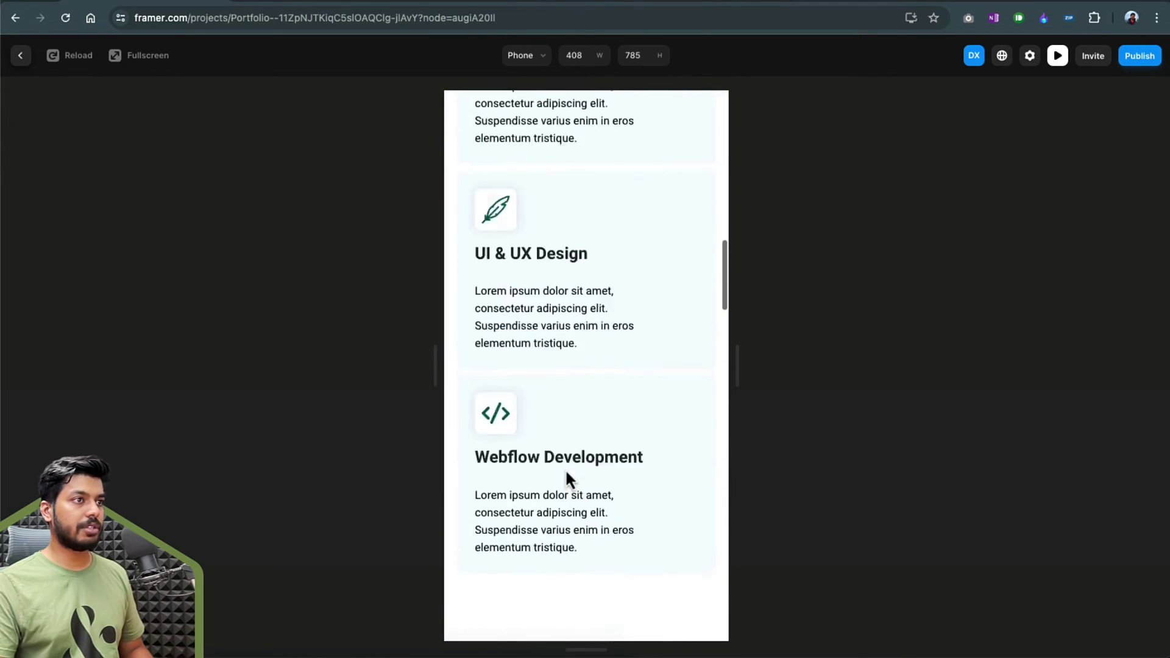
pyautogui.scroll(15, 566, 477)
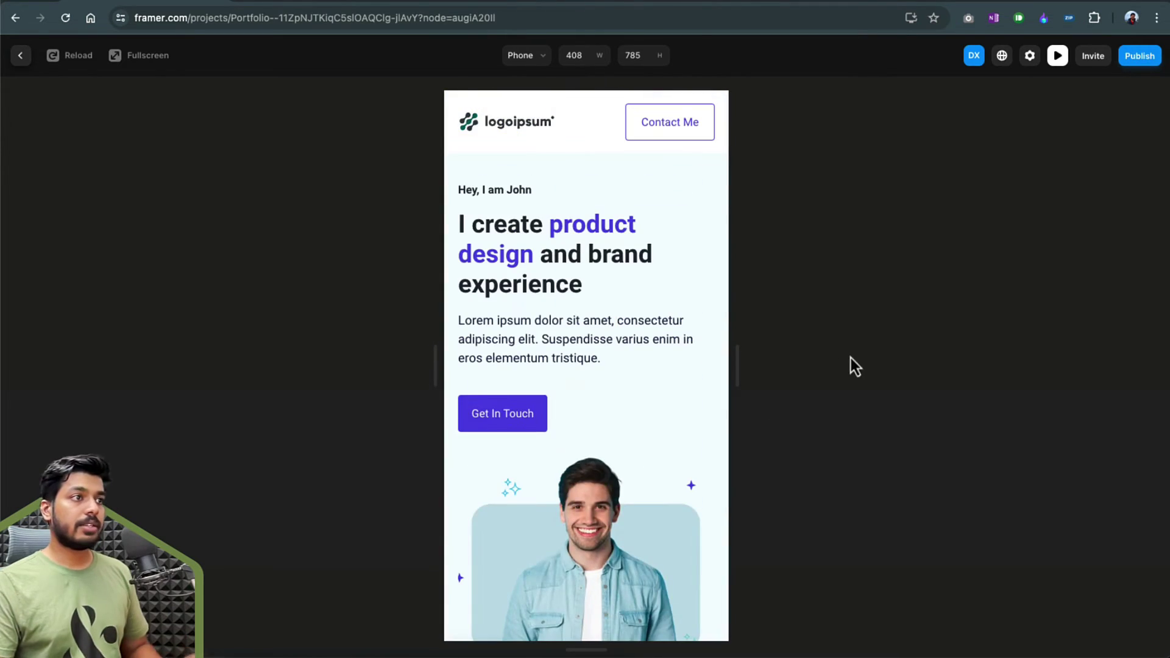
pyautogui.click(21, 58)
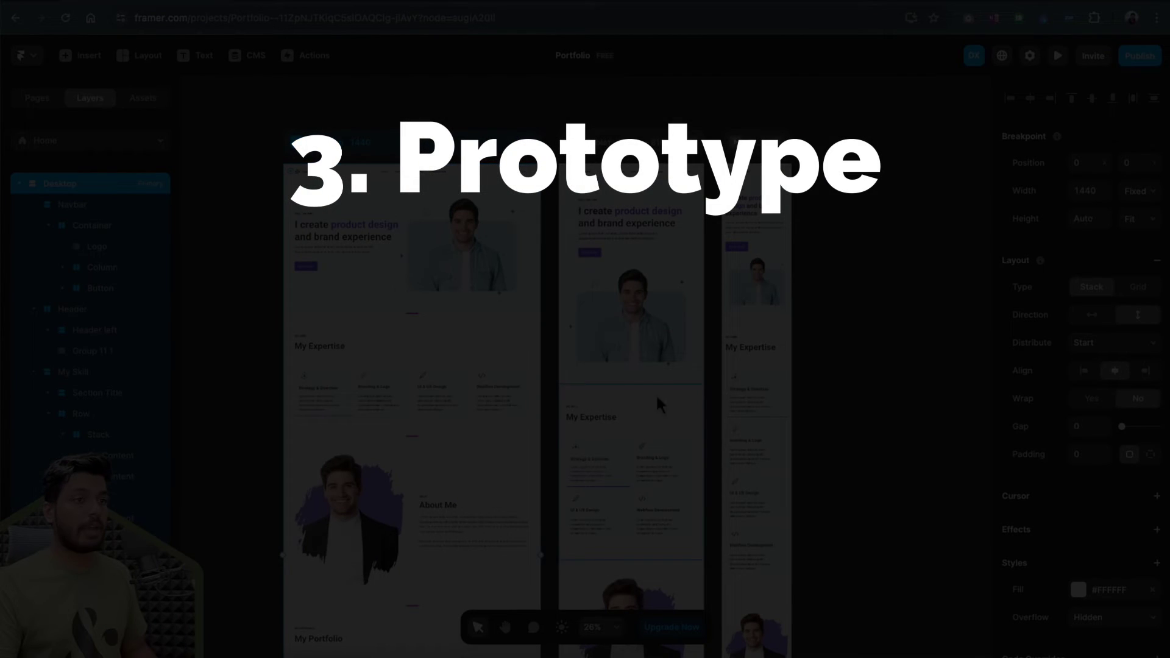
# Create a new blank page /page from the Pages list, then go back to Home
pyautogui.click(817, 363)
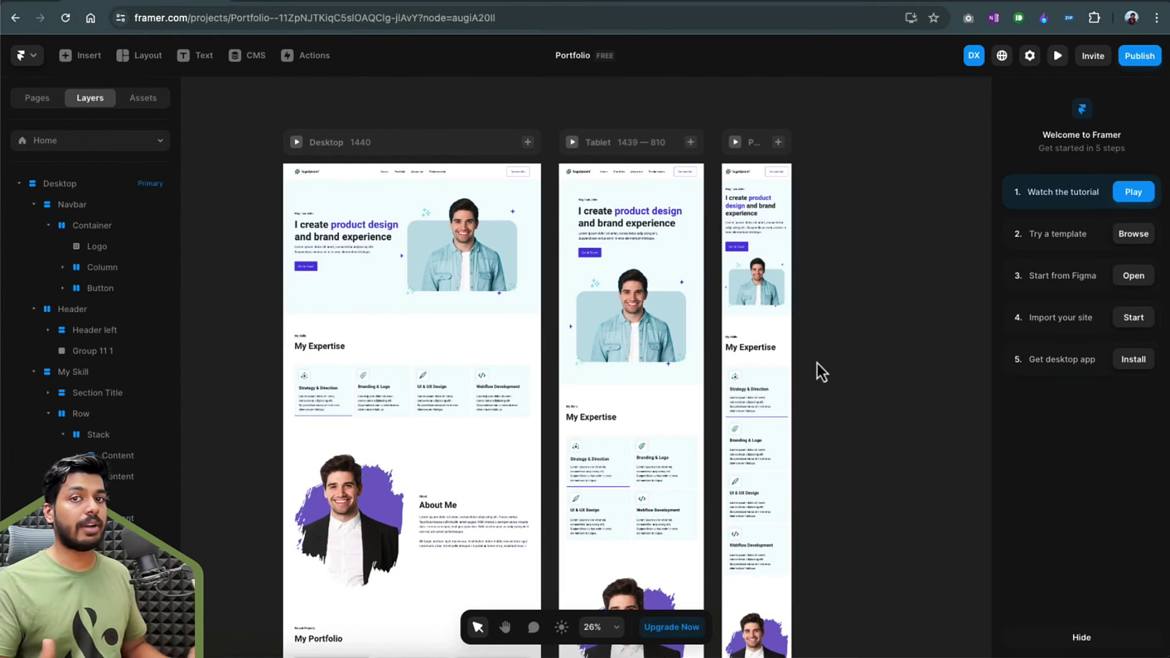
pyautogui.scroll(3, 392, 172)
pyautogui.scroll(3, 368, 171)
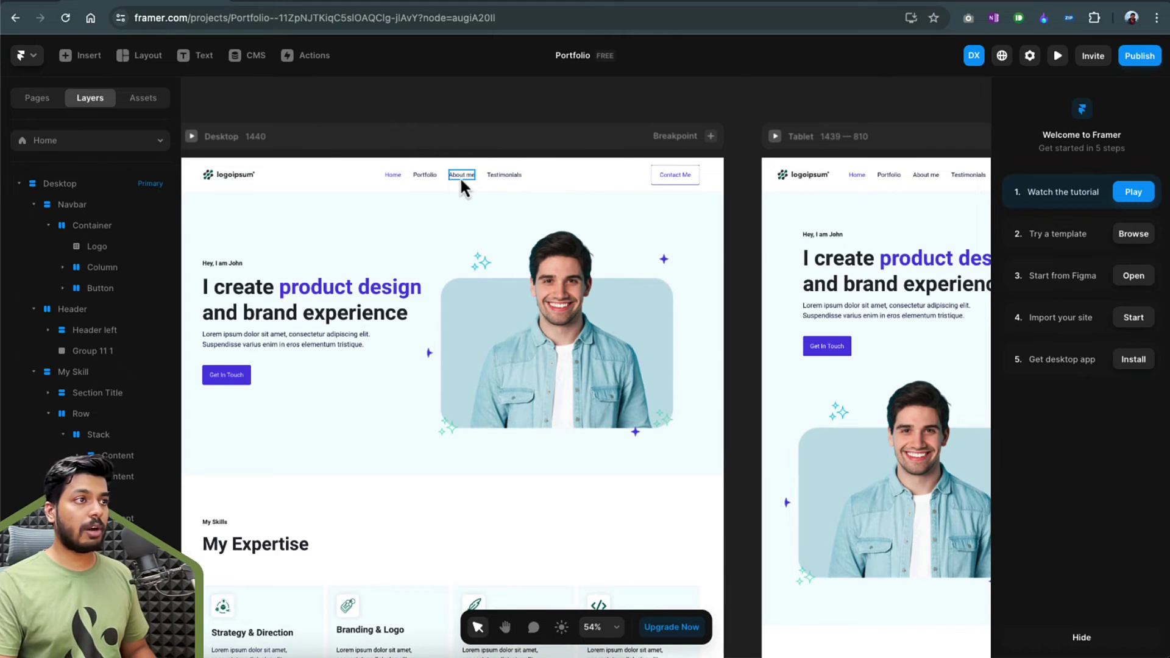
pyautogui.click(38, 100)
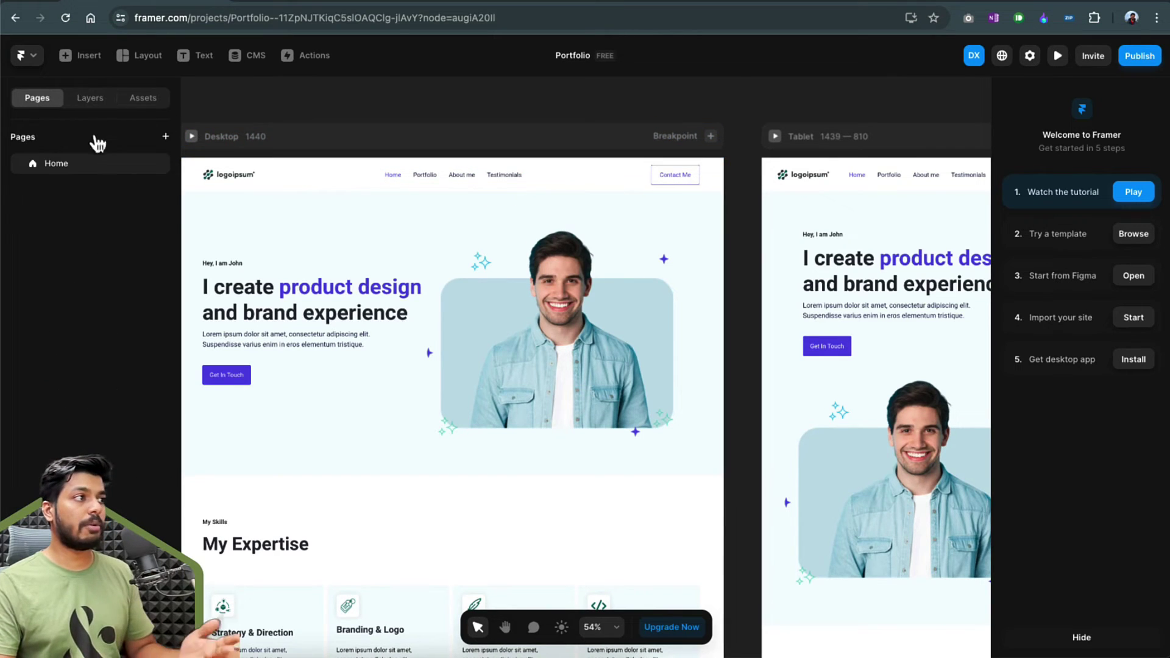
pyautogui.click(166, 137)
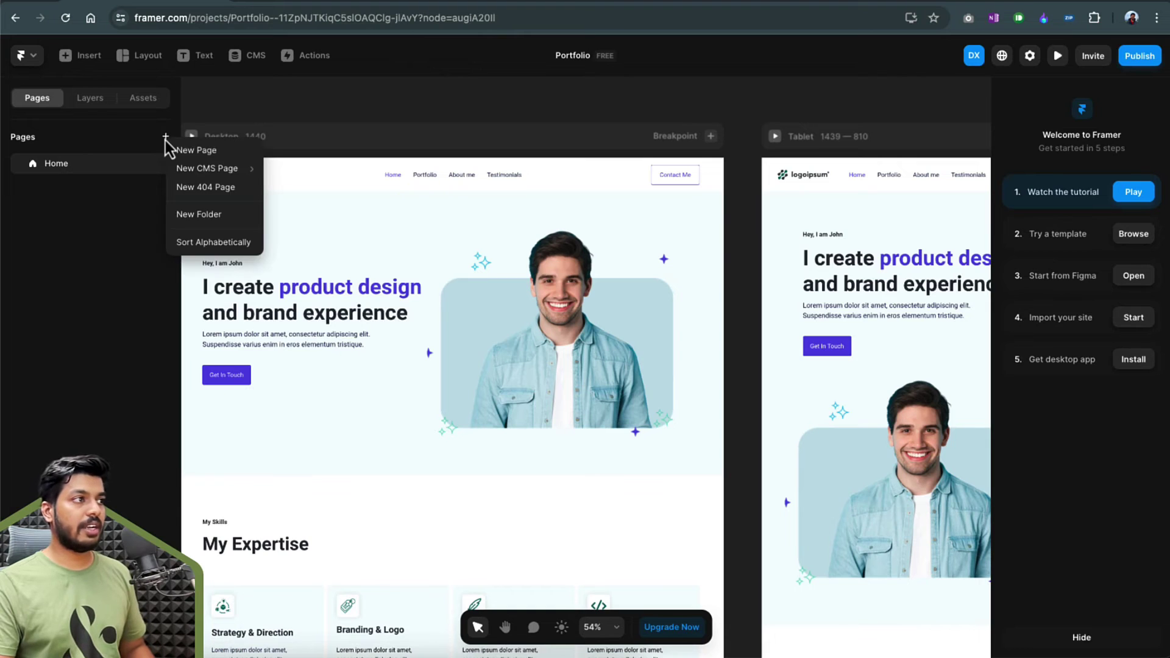
pyautogui.click(184, 152)
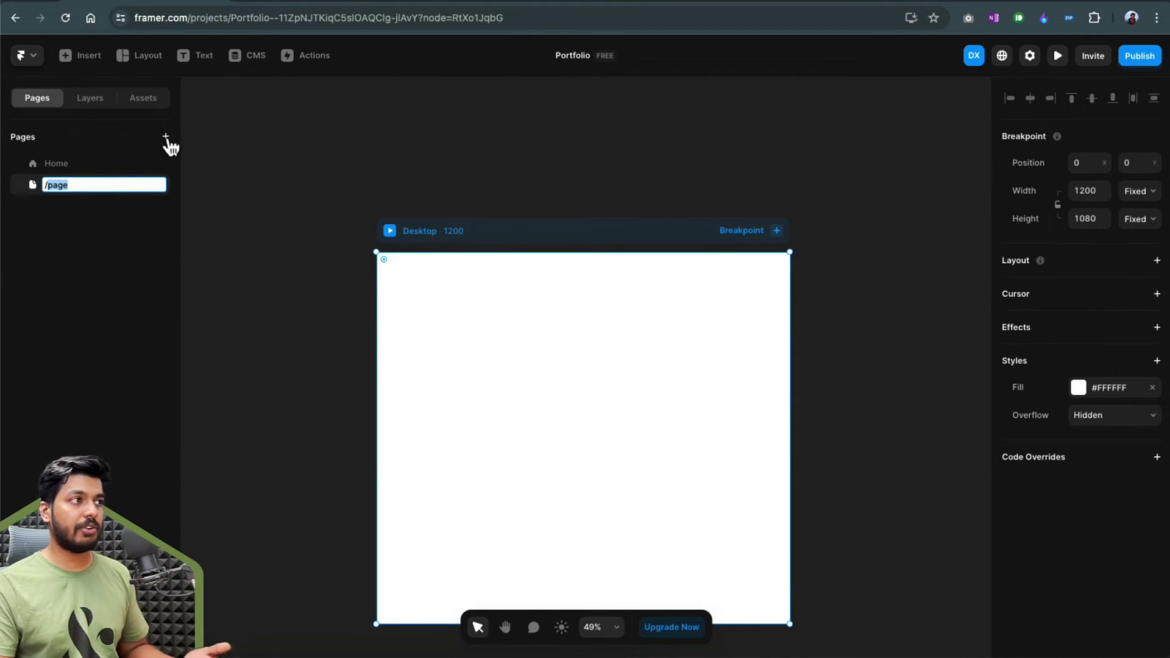
pyautogui.click(70, 162)
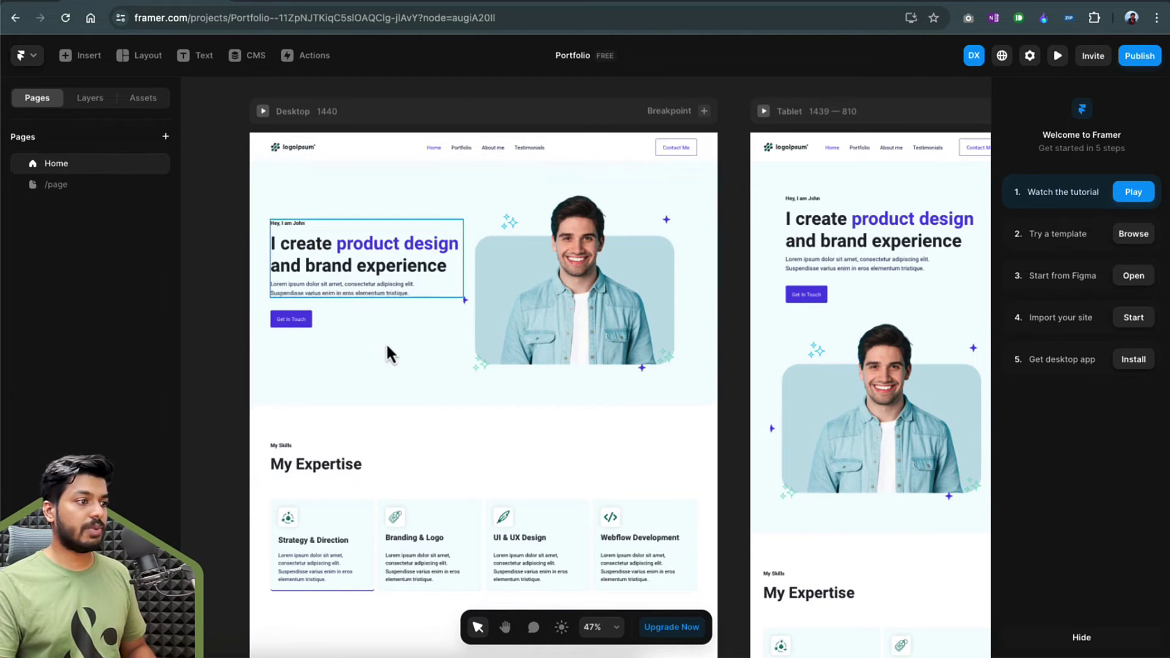
# Convert the hero's Get In Touch button into a component named Button
pyautogui.scroll(-5, 391, 350)
pyautogui.scroll(5, 365, 262)
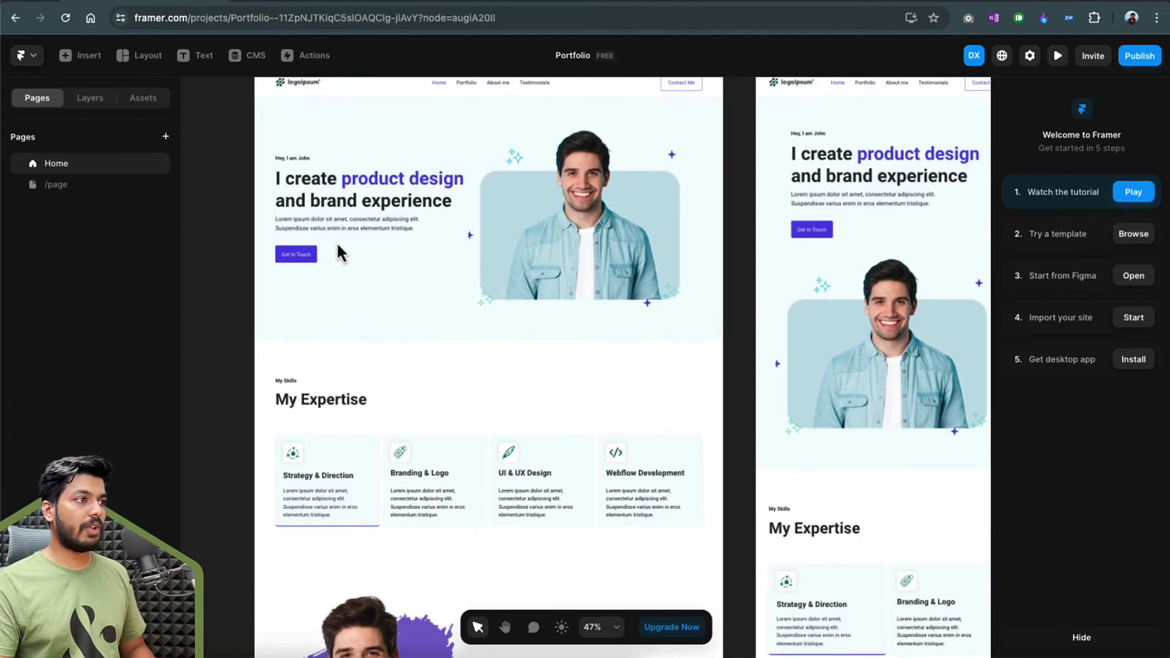
pyautogui.scroll(3, 336, 241)
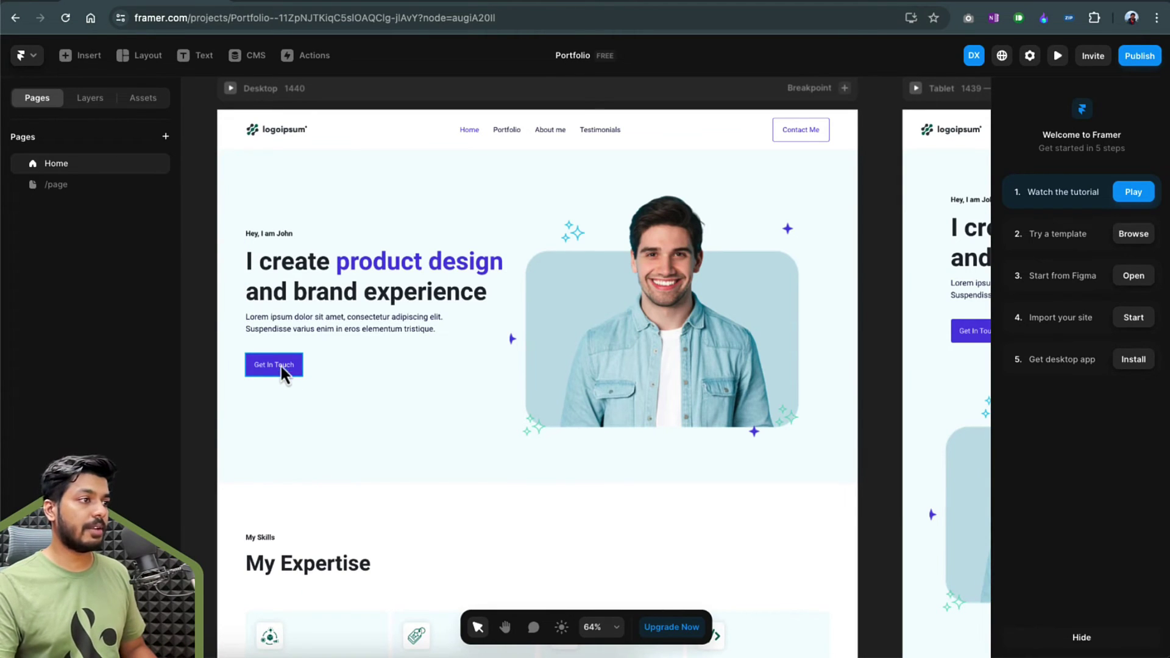
pyautogui.click(295, 361)
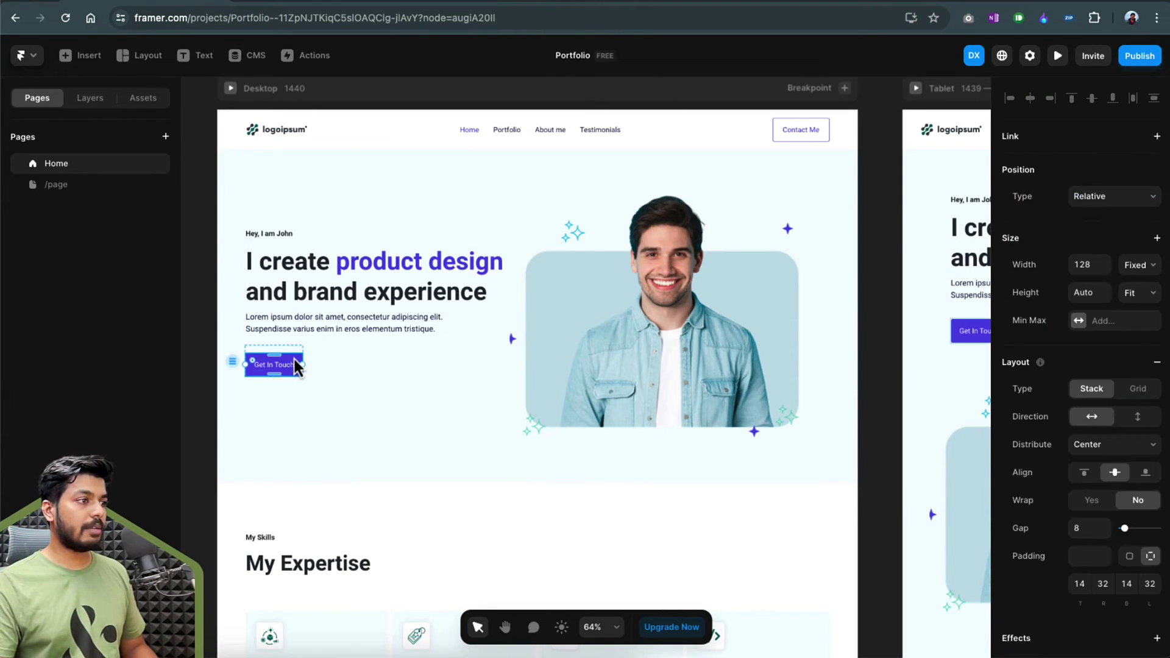
pyautogui.click(84, 105)
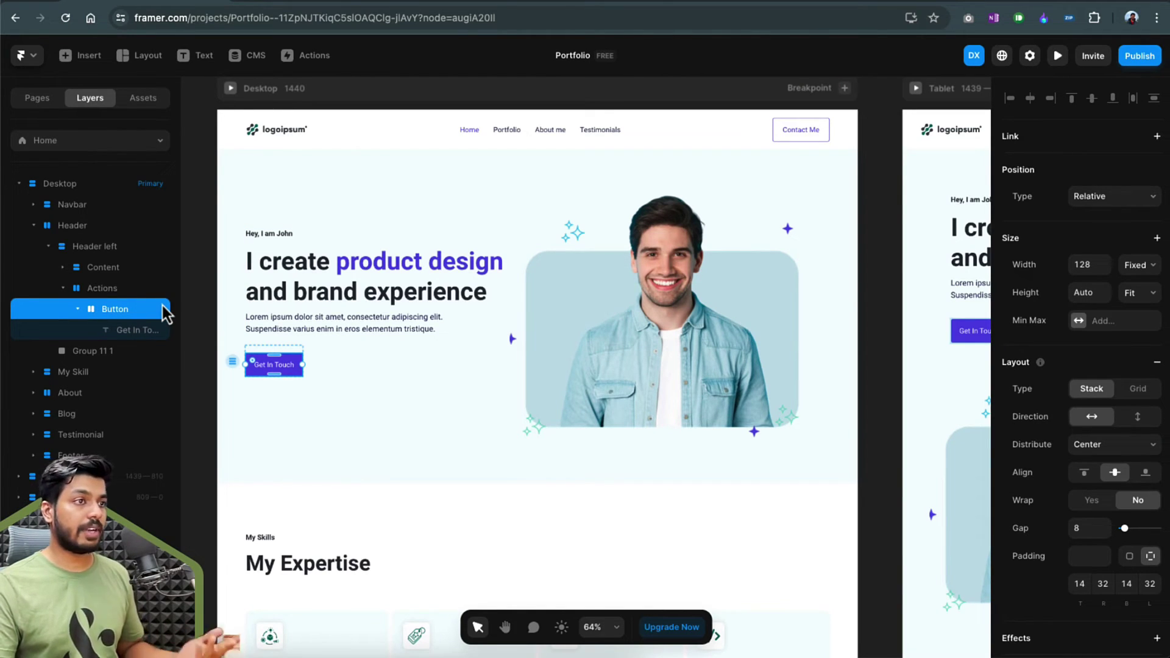
pyautogui.rightClick(300, 368)
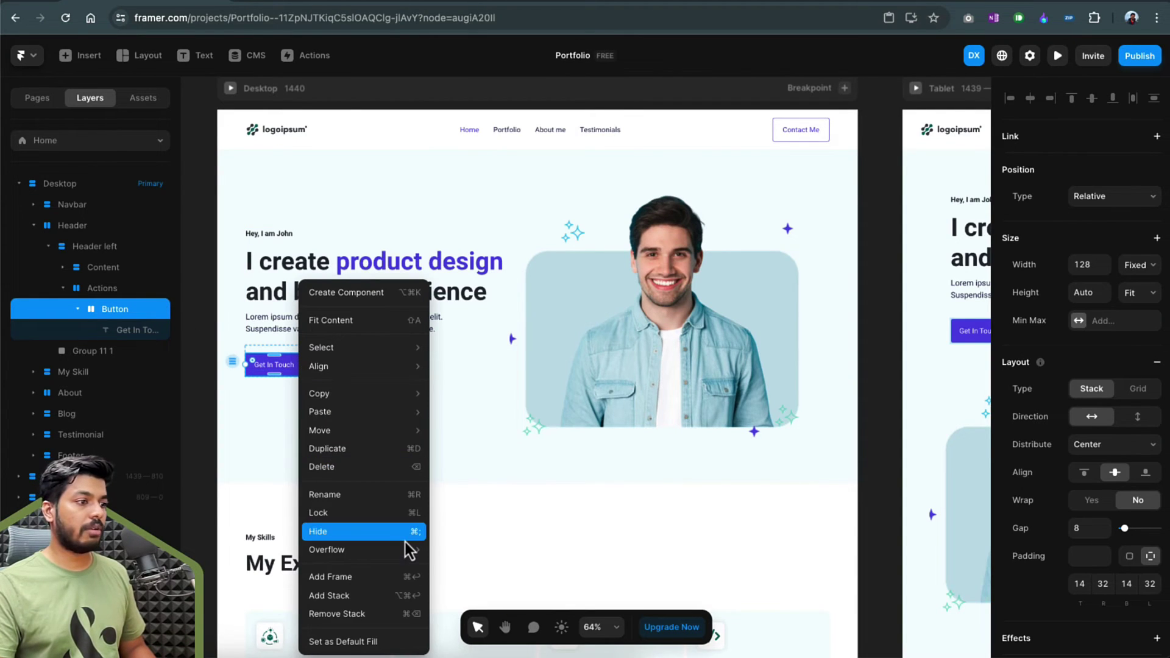
pyautogui.click(346, 295)
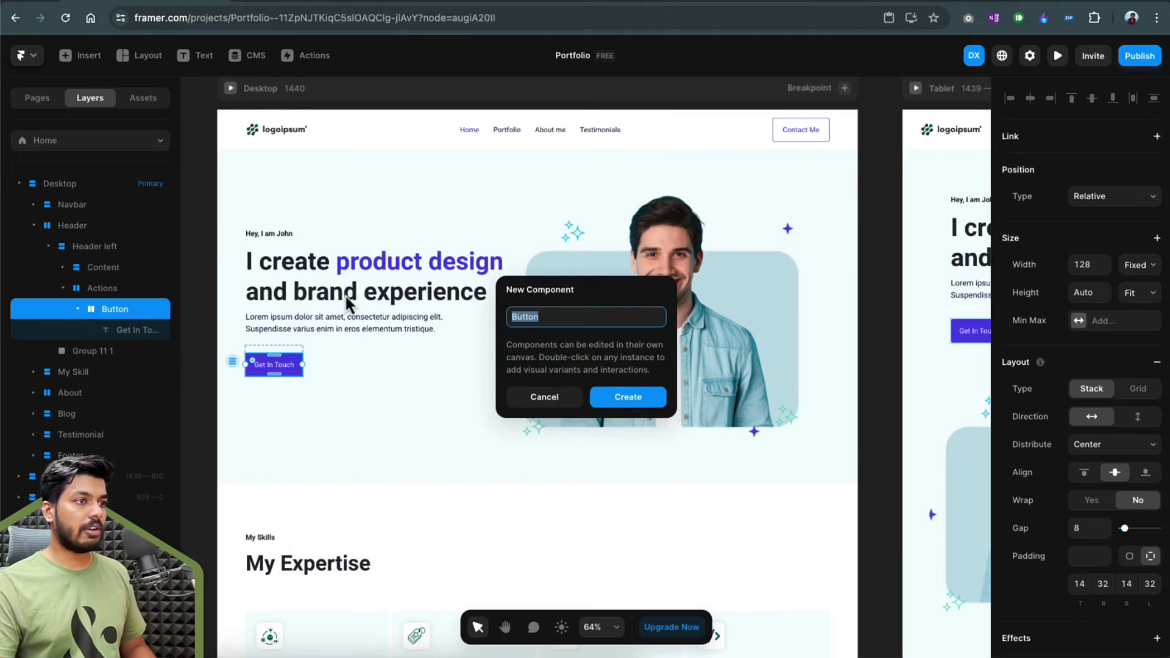
# Add a Hover variant to the Button component with a darker #3A2299 purple fill
pyautogui.click(623, 400)
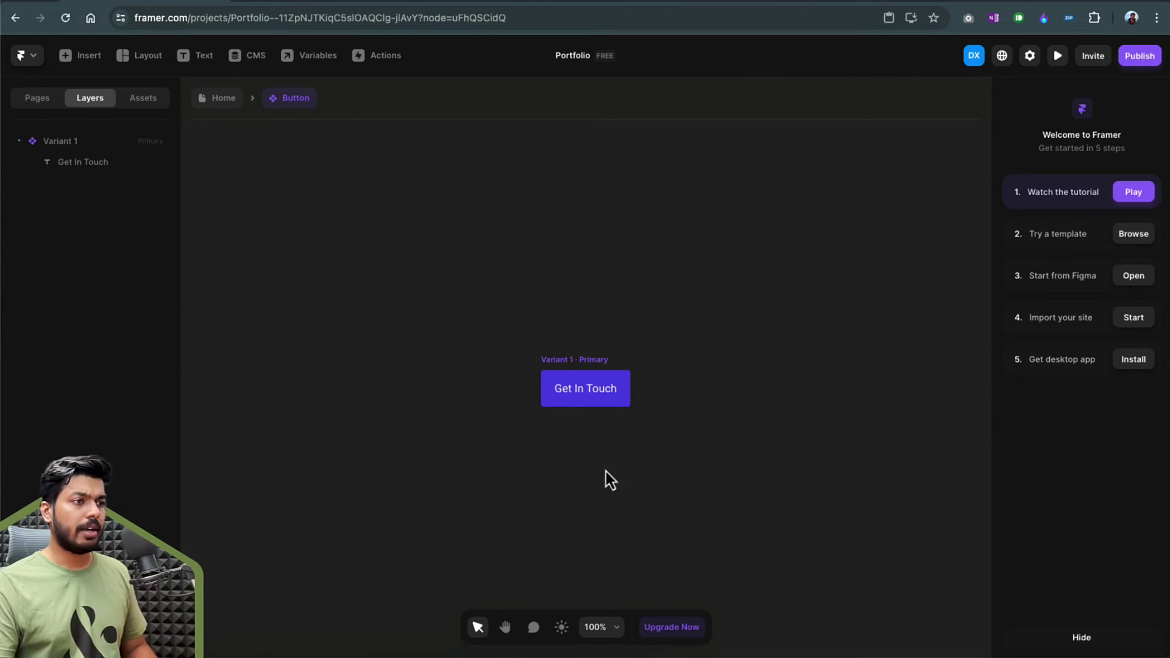
pyautogui.click(512, 265)
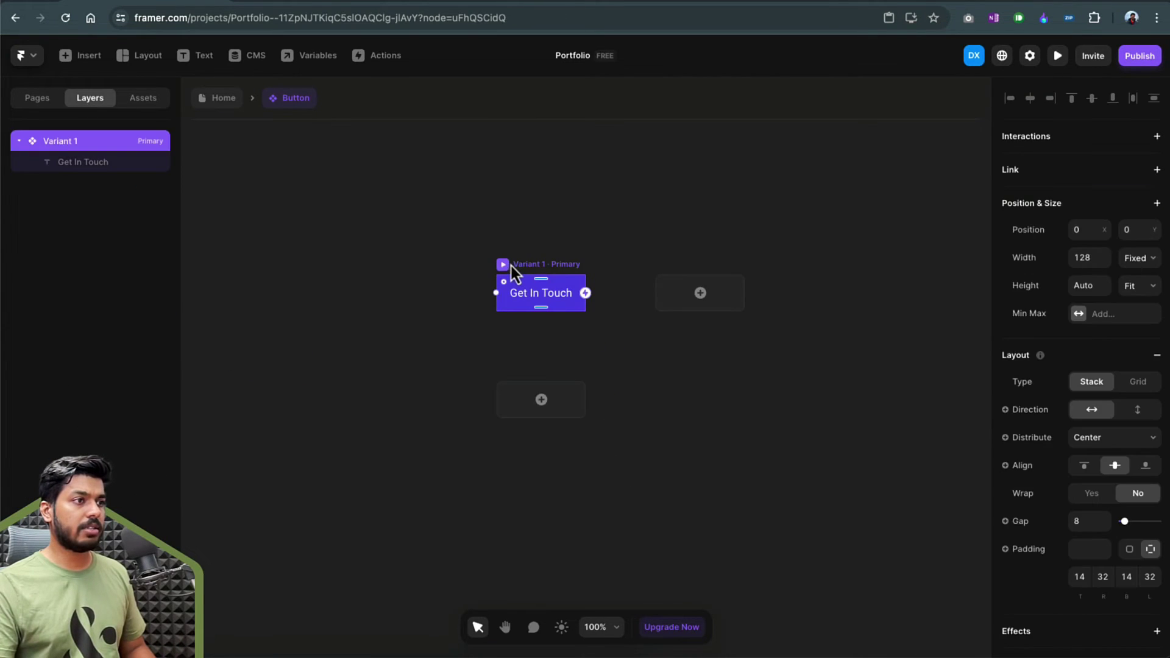
pyautogui.click(542, 402)
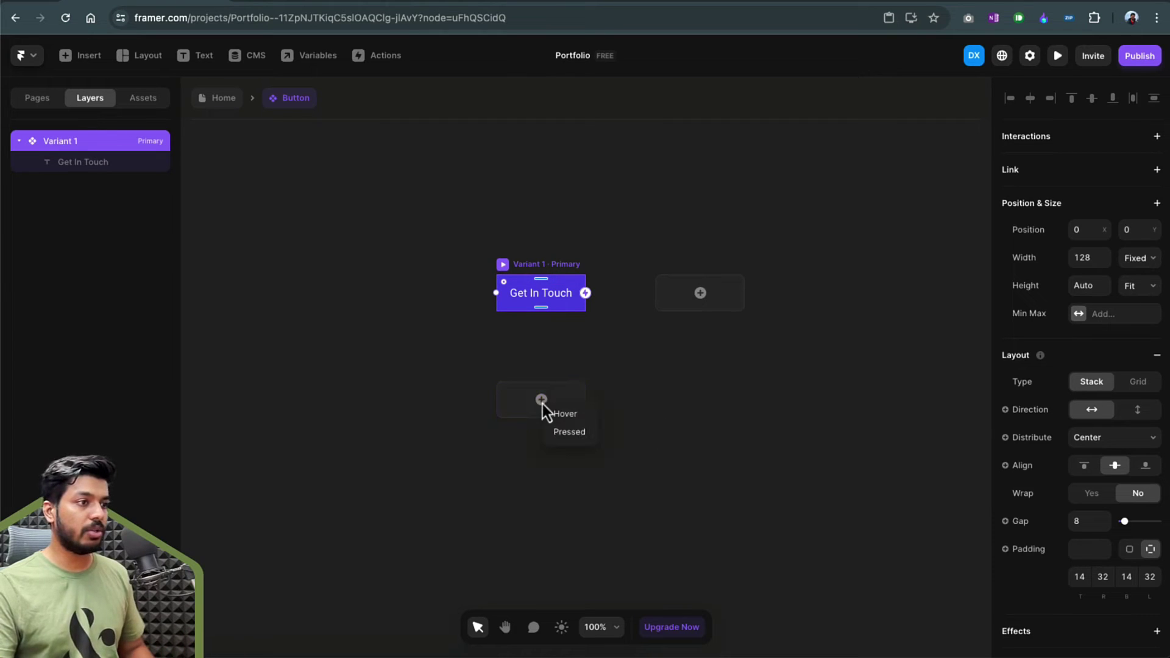
pyautogui.click(583, 416)
pyautogui.scroll(-5, 1057, 507)
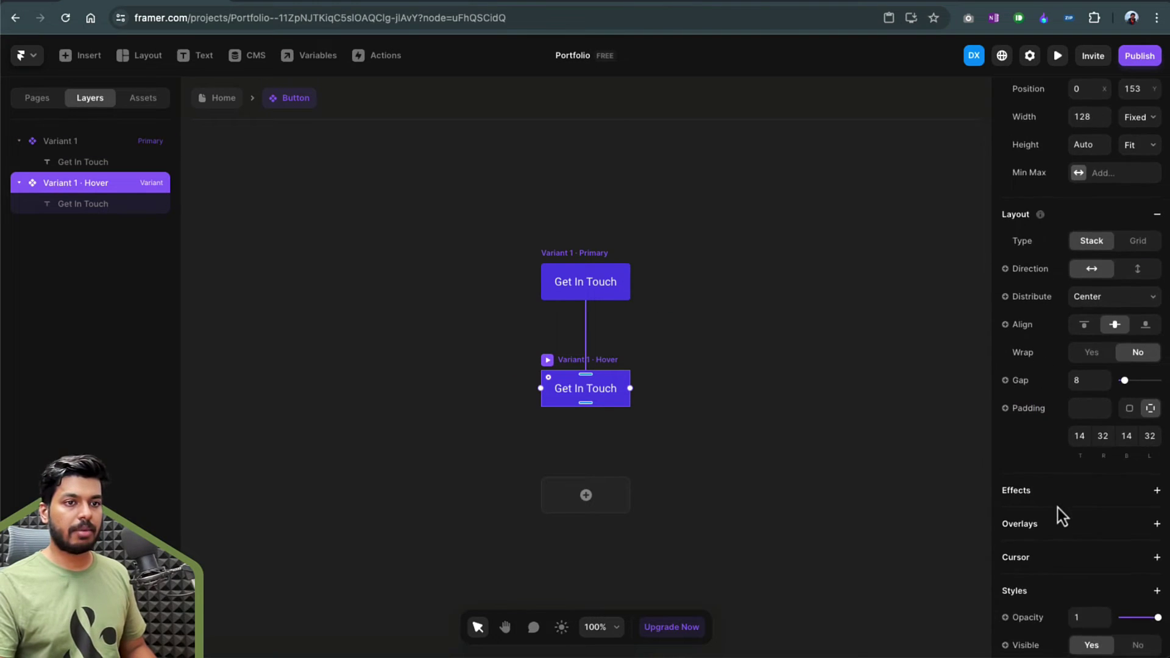
pyautogui.scroll(-3, 1058, 507)
pyautogui.click(1078, 461)
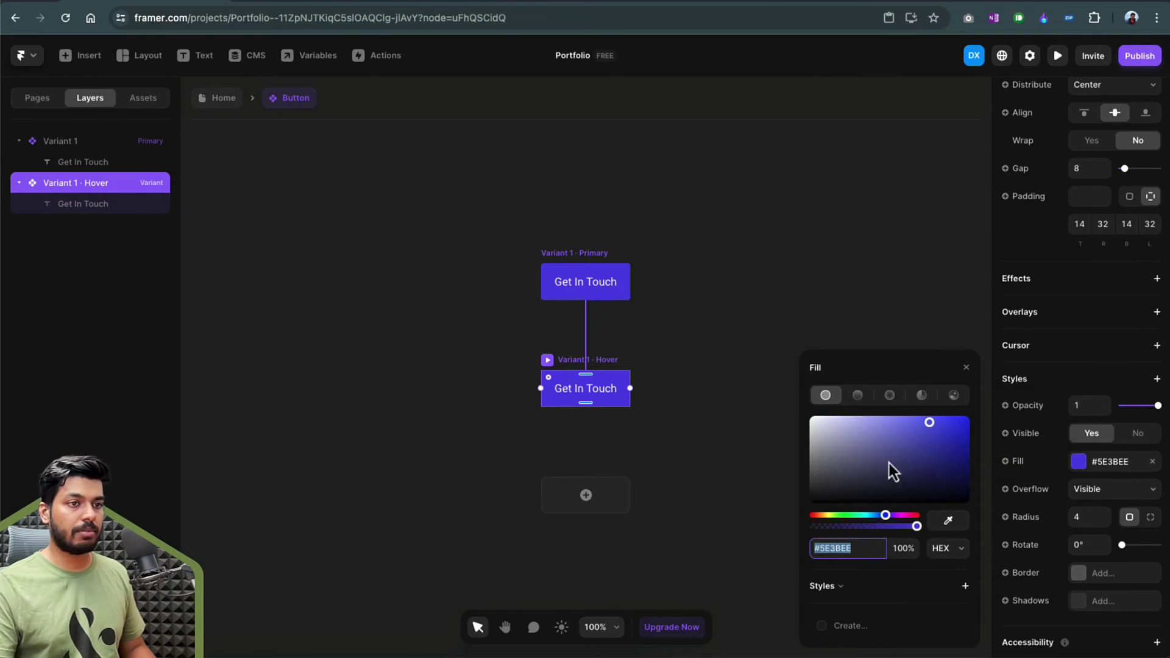
pyautogui.moveTo(921, 437); pyautogui.dragTo(933, 452)
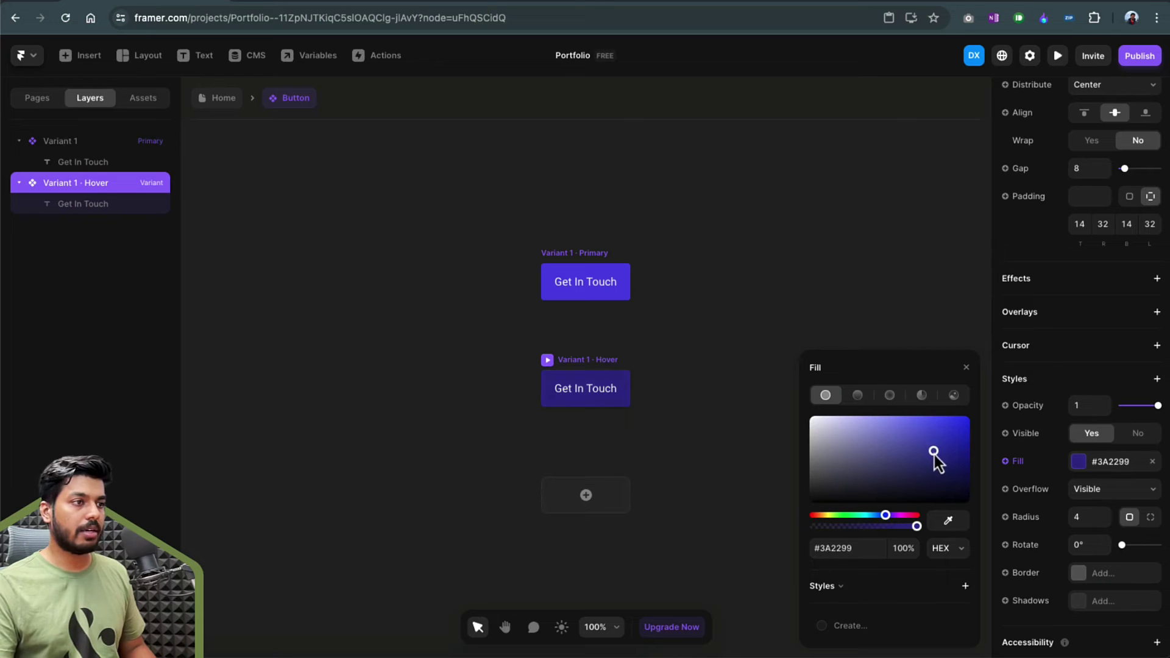
pyautogui.click(711, 368)
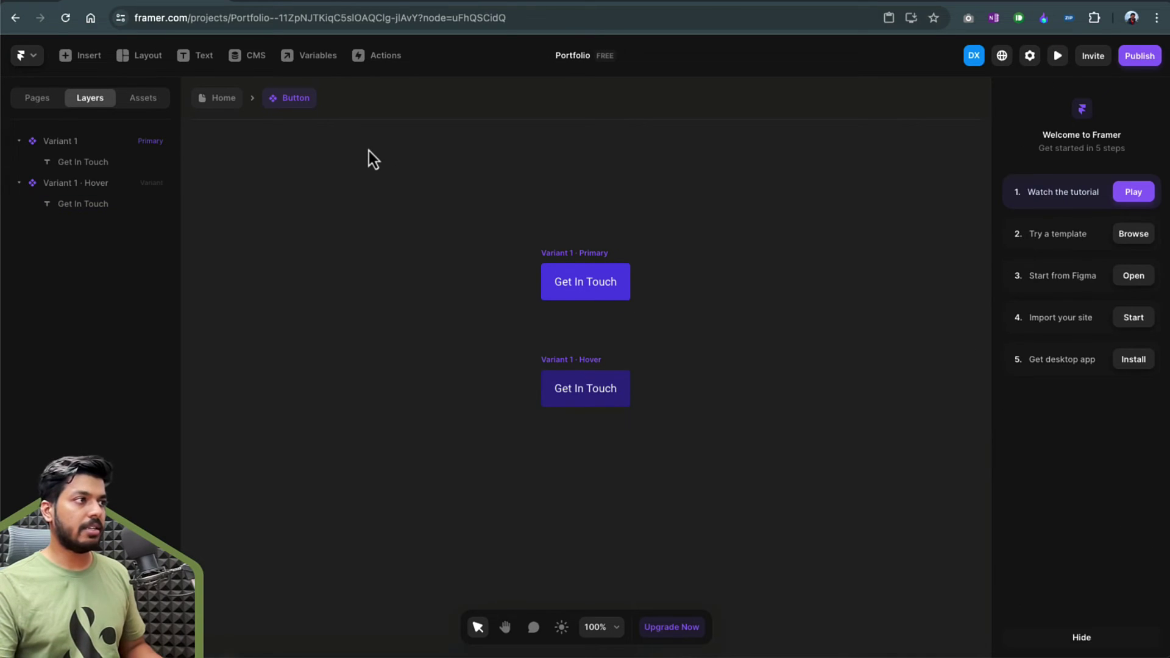
# Switch back to the Home page and preview the site to test the button hover
pyautogui.click(39, 99)
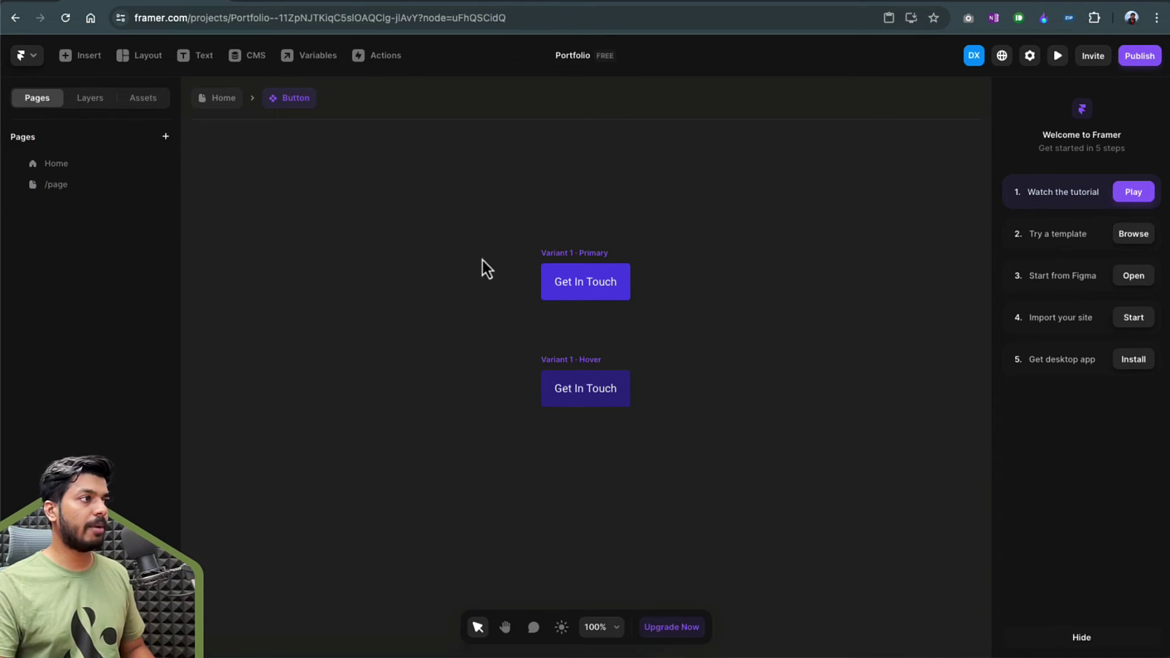
pyautogui.click(56, 163)
pyautogui.scroll(2, 243, 131)
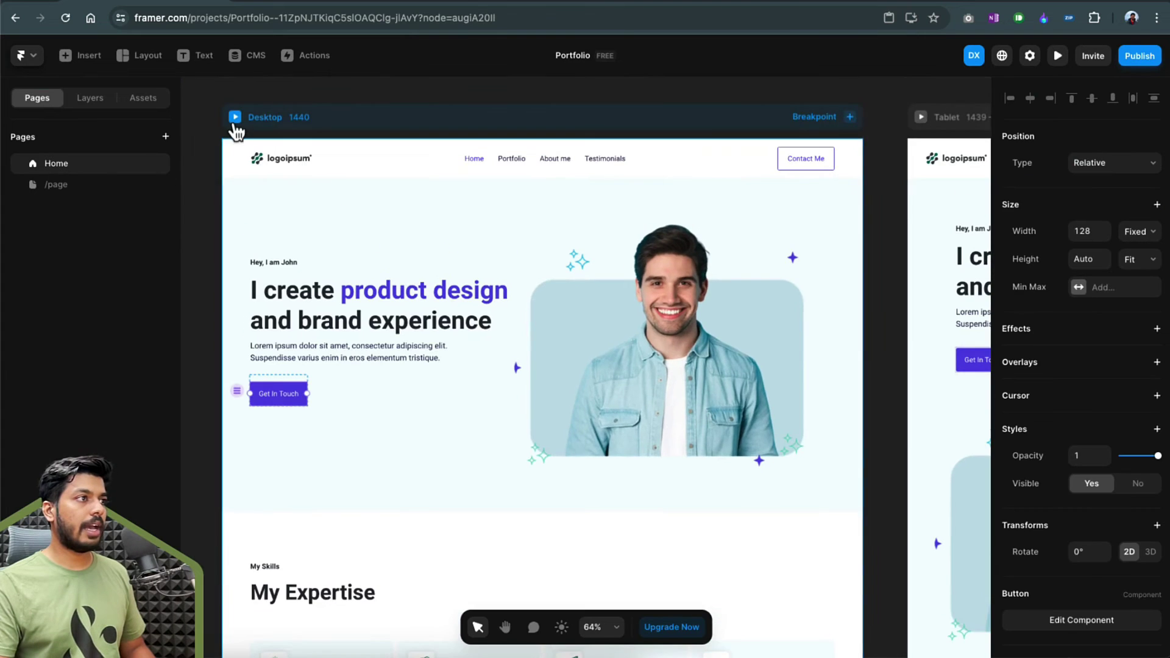
pyautogui.press('super+p')
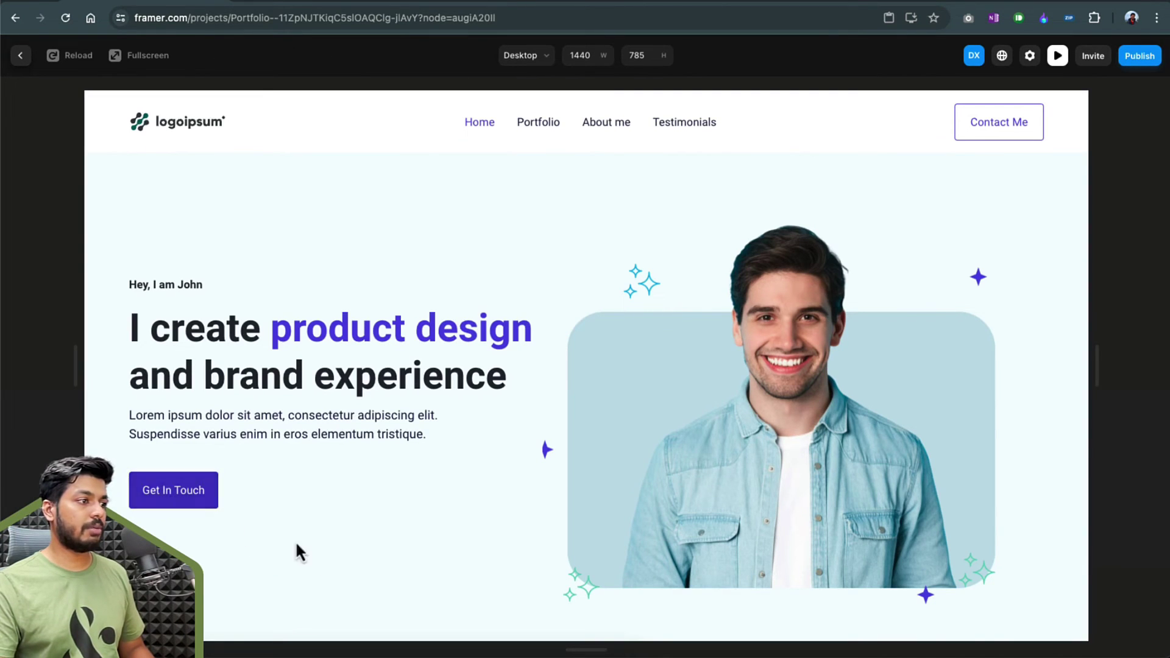
pyautogui.press('Escape')
# Add a Scroll Transform effect to the My Expertise cards row, triggered by Layer in View
pyautogui.scroll(-10, 469, 329)
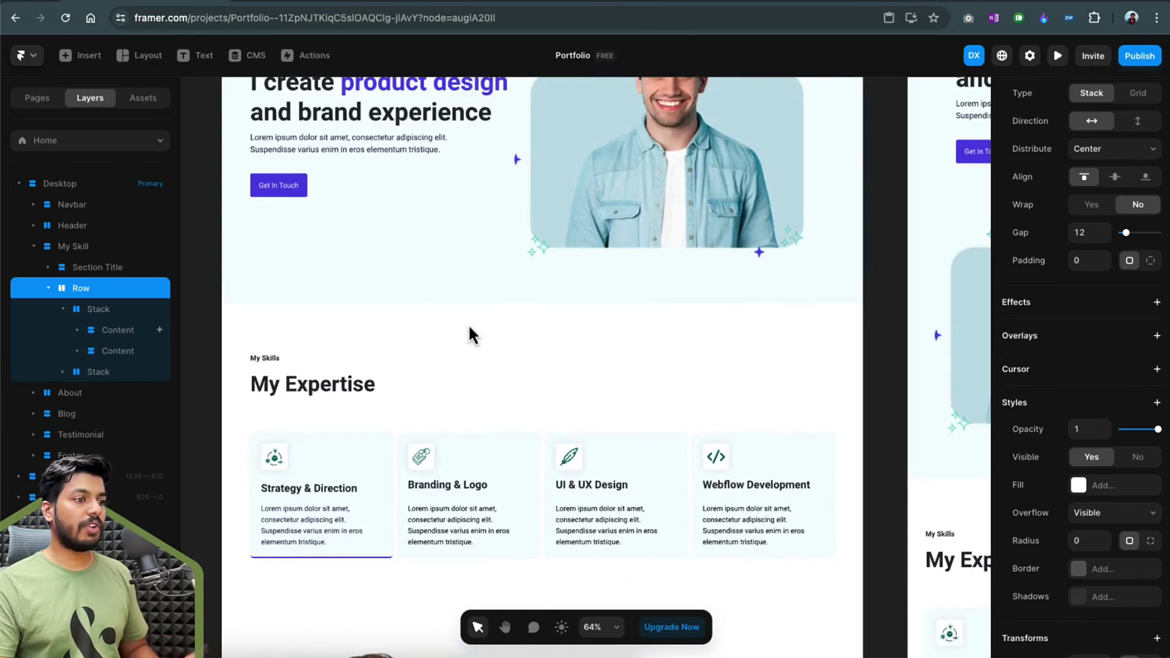
pyautogui.scroll(3, 468, 323)
pyautogui.keyDown('ctrl'); pyautogui.scroll(-1, 517, 324); pyautogui.keyUp('ctrl')
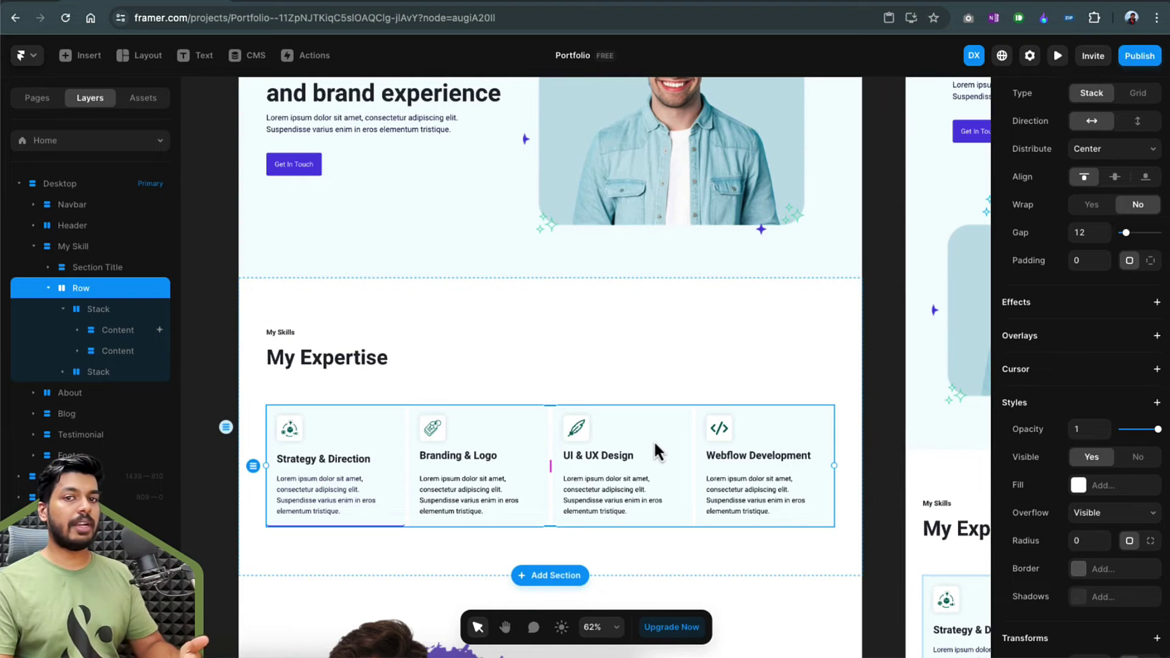
pyautogui.hscroll(-2, 561, 364)
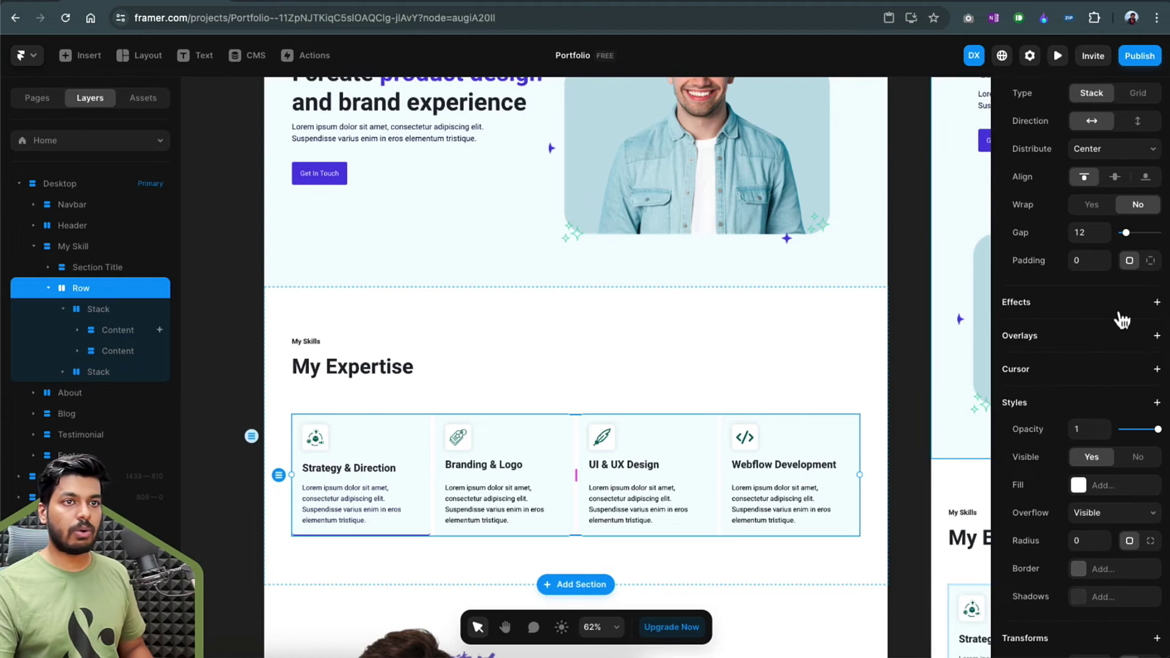
pyautogui.click(1156, 303)
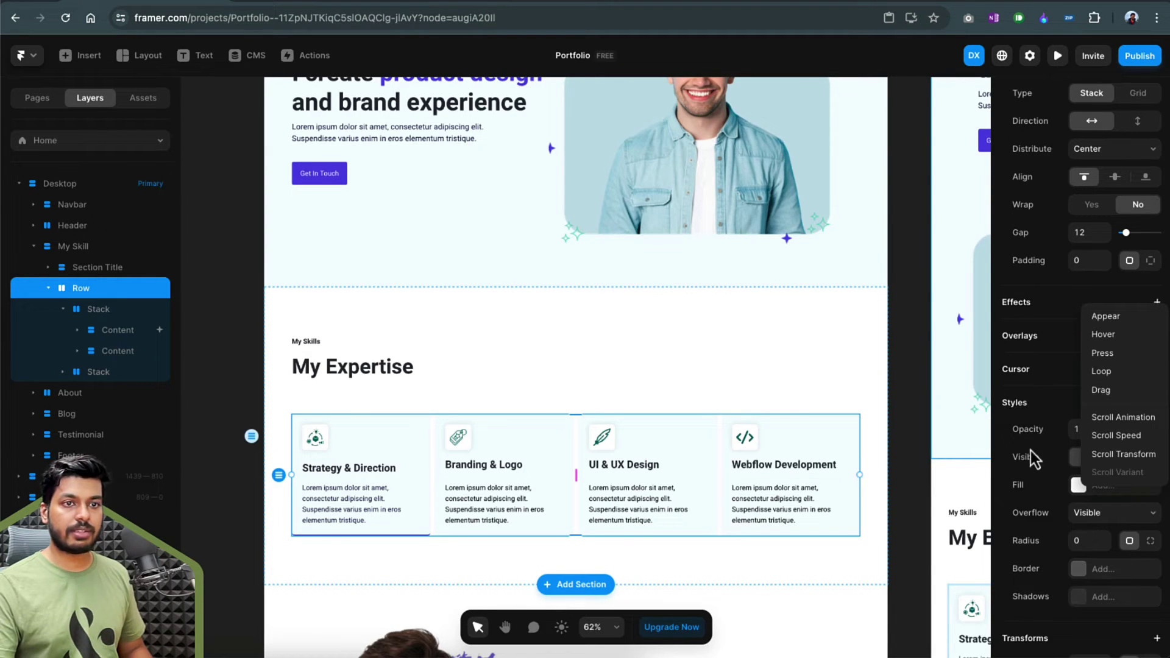
pyautogui.click(1122, 455)
pyautogui.click(943, 377)
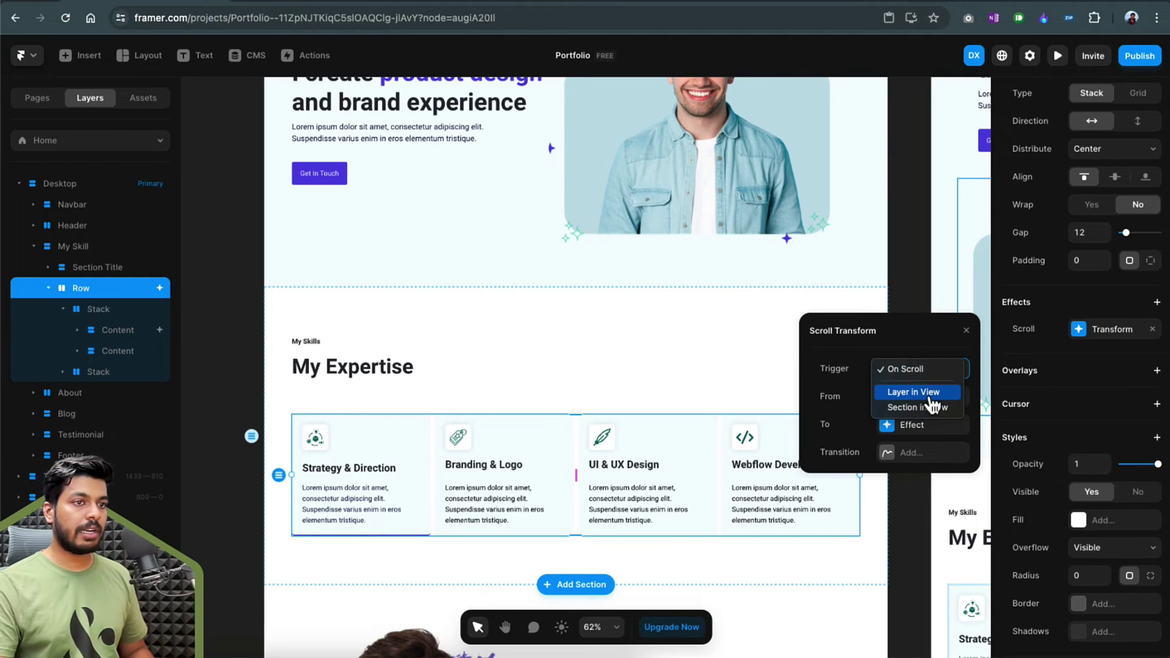
pyautogui.click(929, 394)
# Set the transform's starting state to opacity 0.2, scale 0.6 and 3D rotate X 70
pyautogui.click(889, 397)
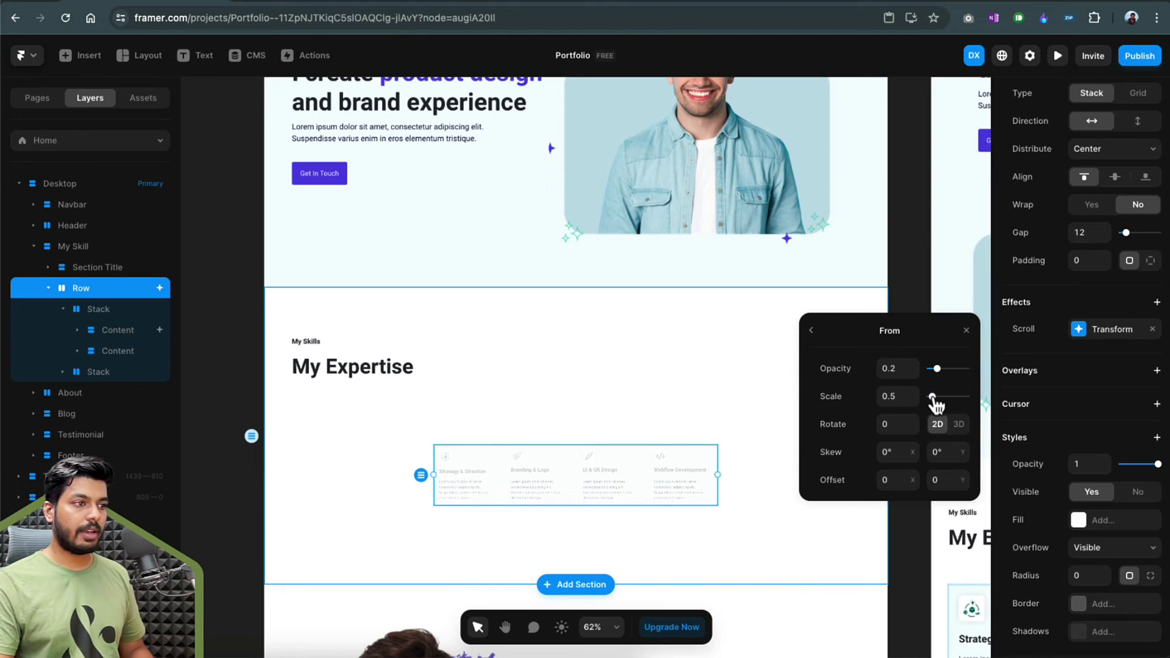
pyautogui.moveTo(932, 398); pyautogui.dragTo(934, 397)
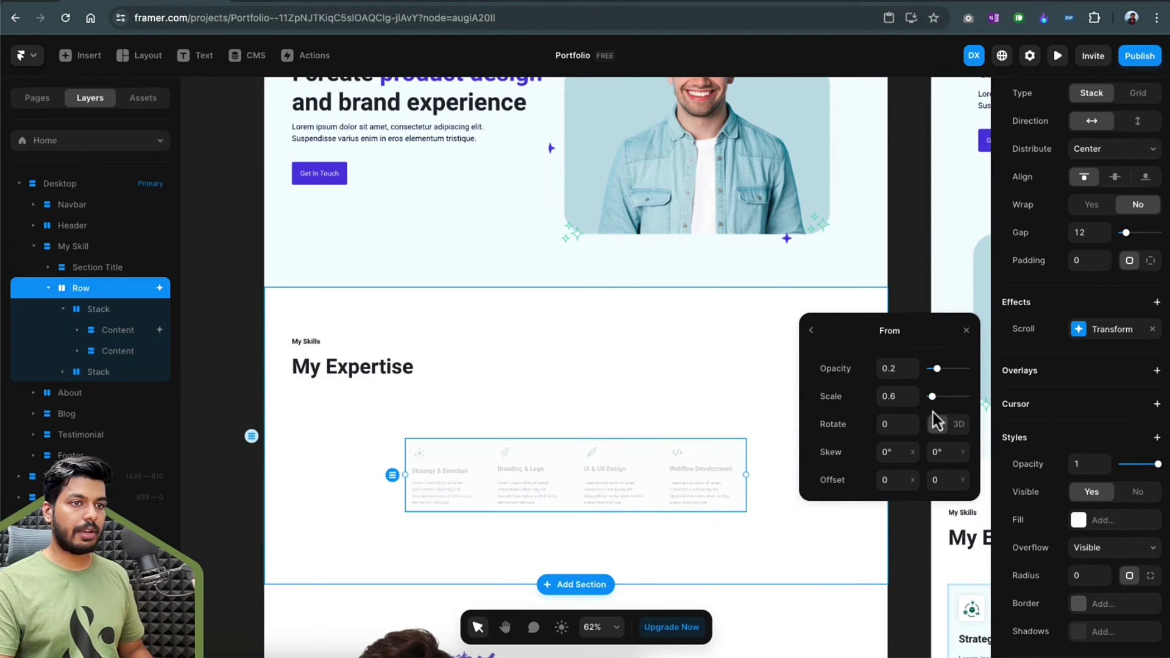
pyautogui.click(958, 425)
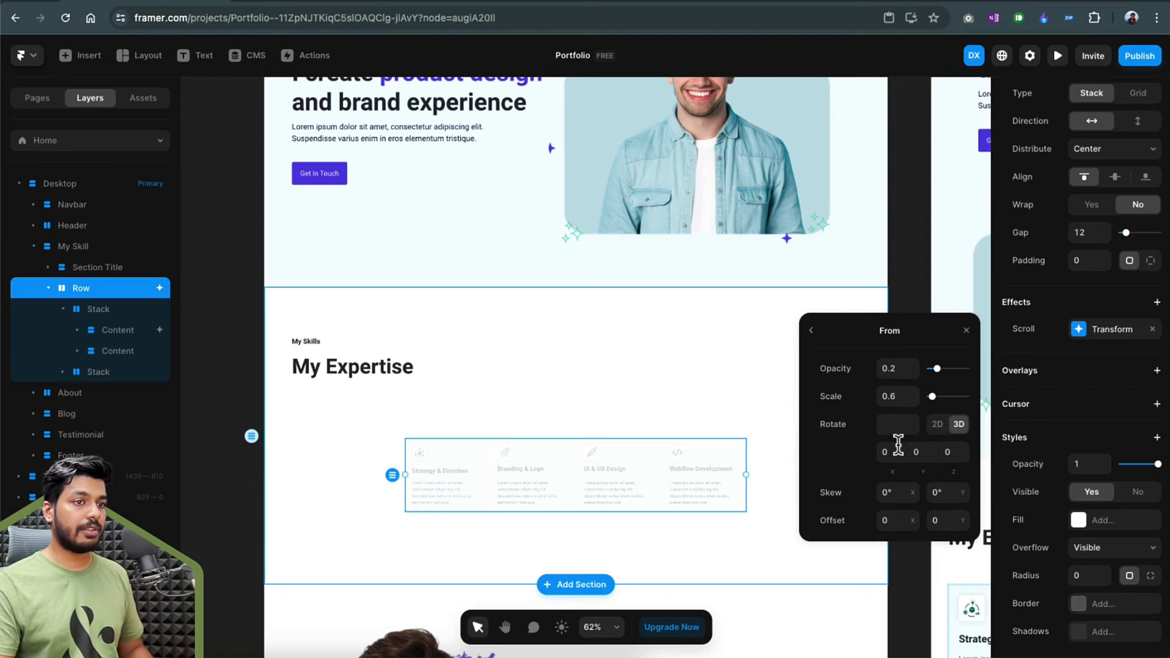
pyautogui.write('40')
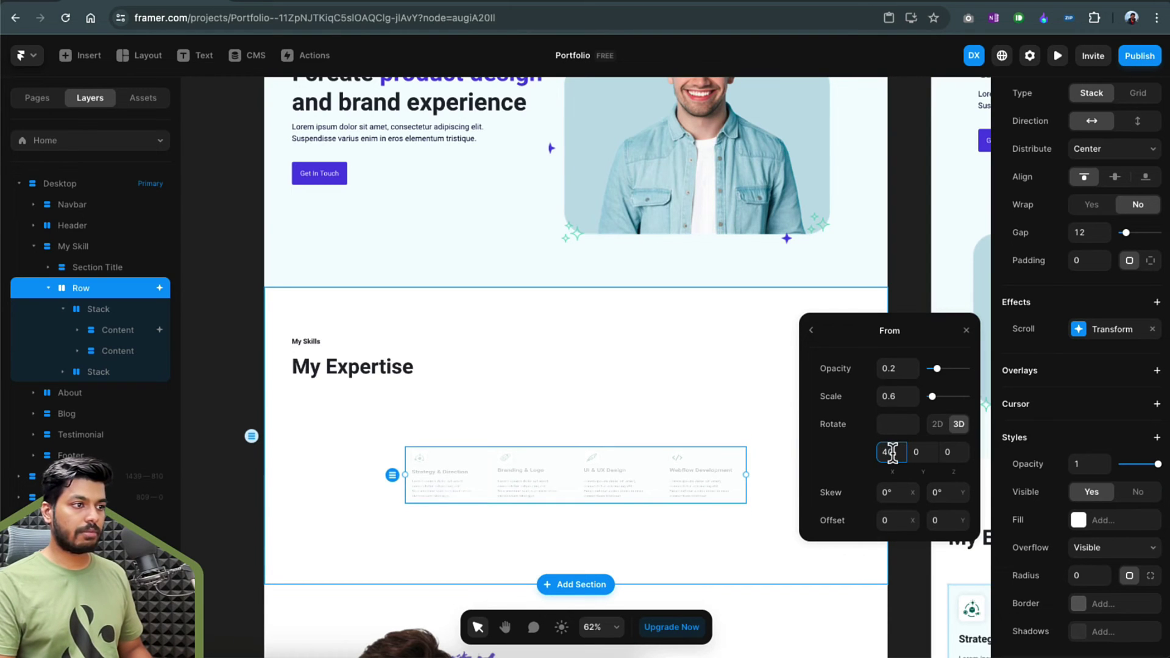
pyautogui.hotkey('shift', 'Up')
pyautogui.hotkey('shift', 'Up')
pyautogui.hotkey('shift', 'Up')
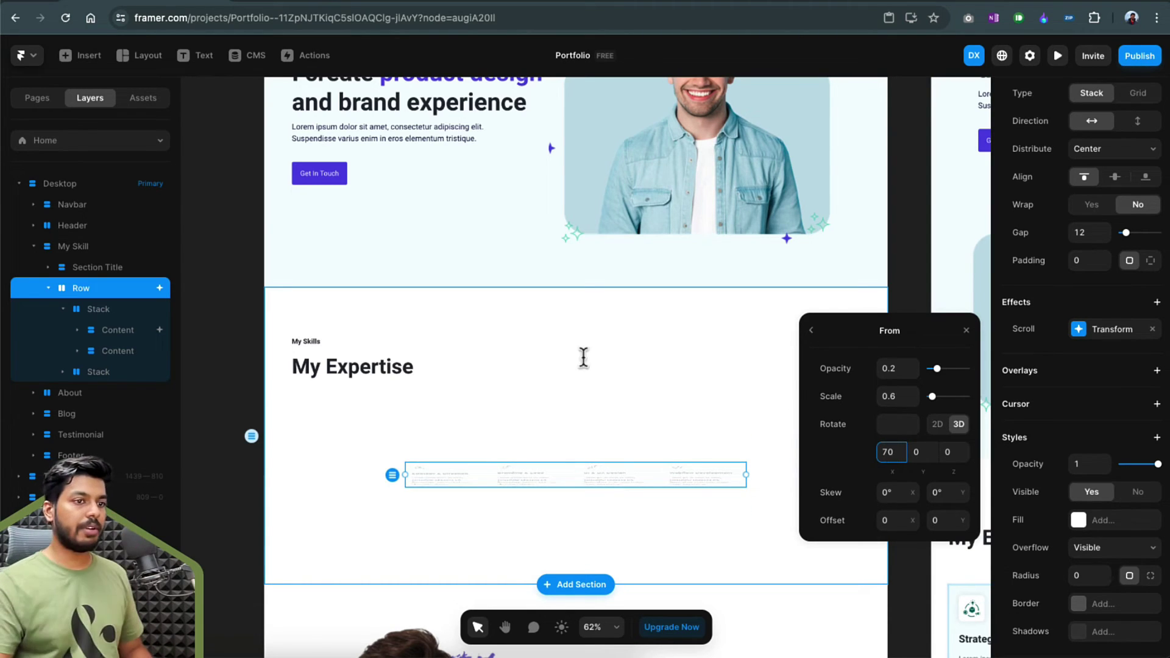
pyautogui.press('Escape')
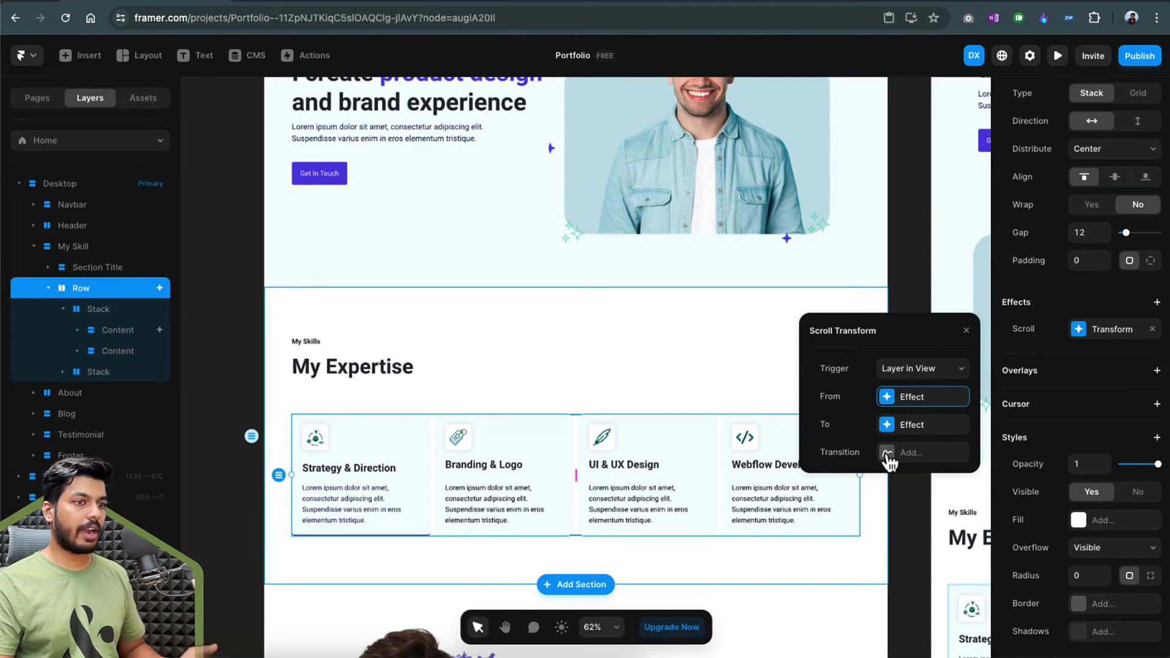
# Give the scroll transform a Spring transition and preview the animation
pyautogui.click(888, 456)
pyautogui.click(926, 457)
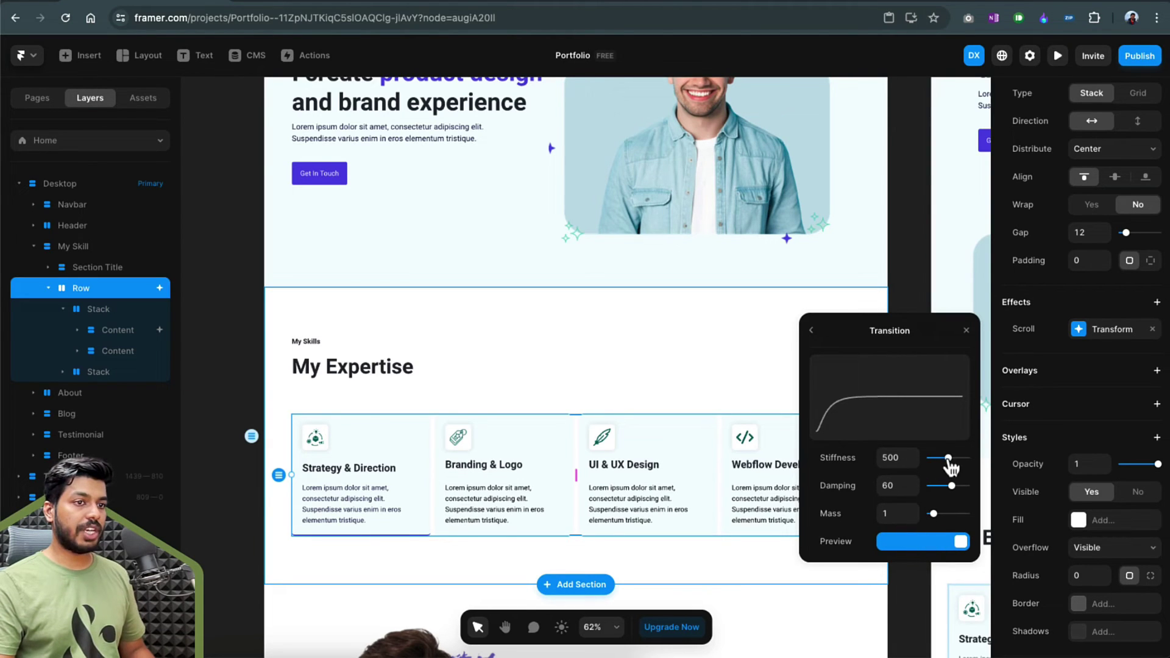
pyautogui.click(813, 331)
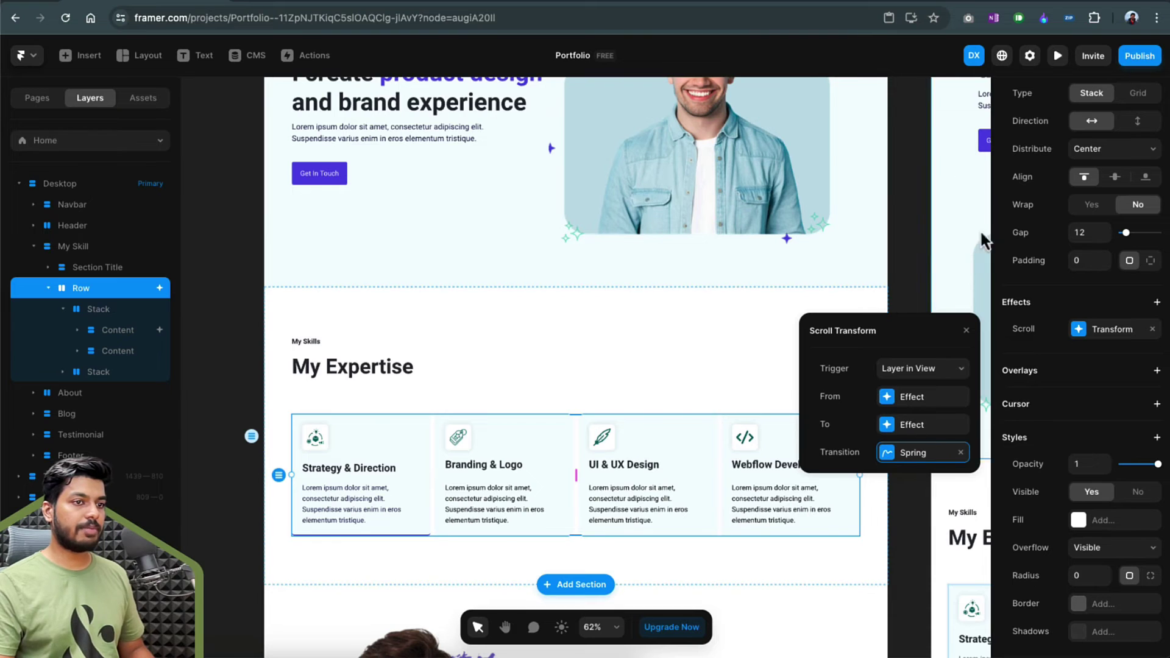
pyautogui.press('super+p')
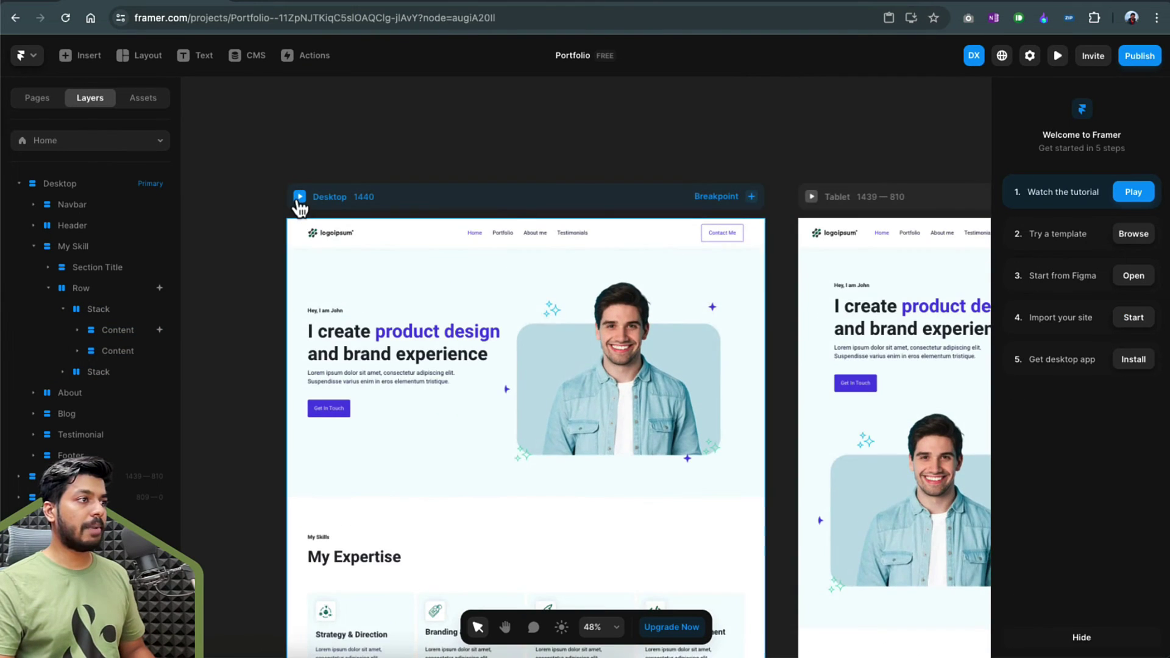
pyautogui.scroll(-8, 508, 335)
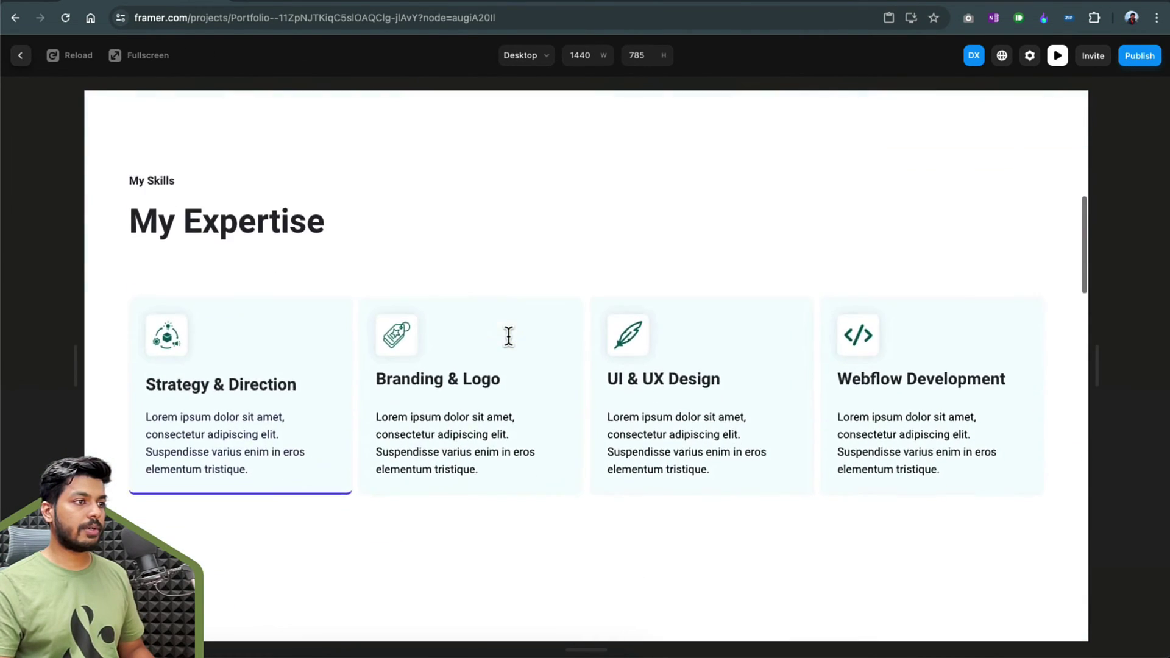
pyautogui.scroll(3, 508, 335)
pyautogui.scroll(-4, 510, 342)
pyautogui.scroll(4, 510, 343)
pyautogui.scroll(-2, 510, 343)
pyautogui.scroll(3, 509, 339)
pyautogui.scroll(-2, 509, 339)
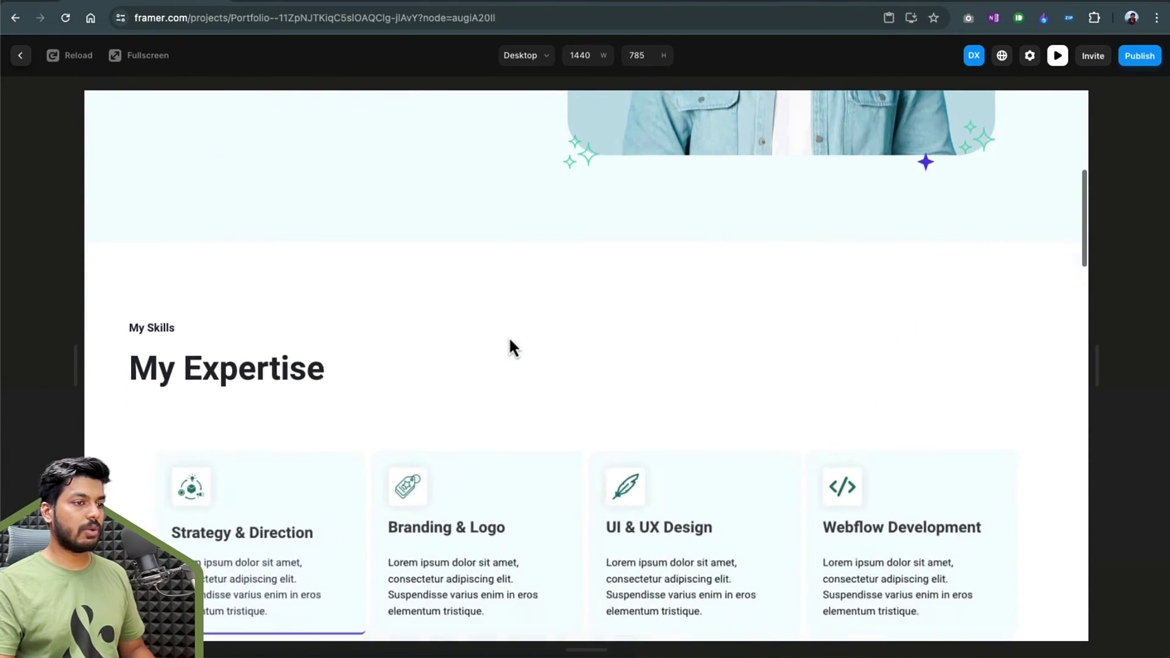
pyautogui.scroll(2, 509, 340)
pyautogui.scroll(-3, 510, 340)
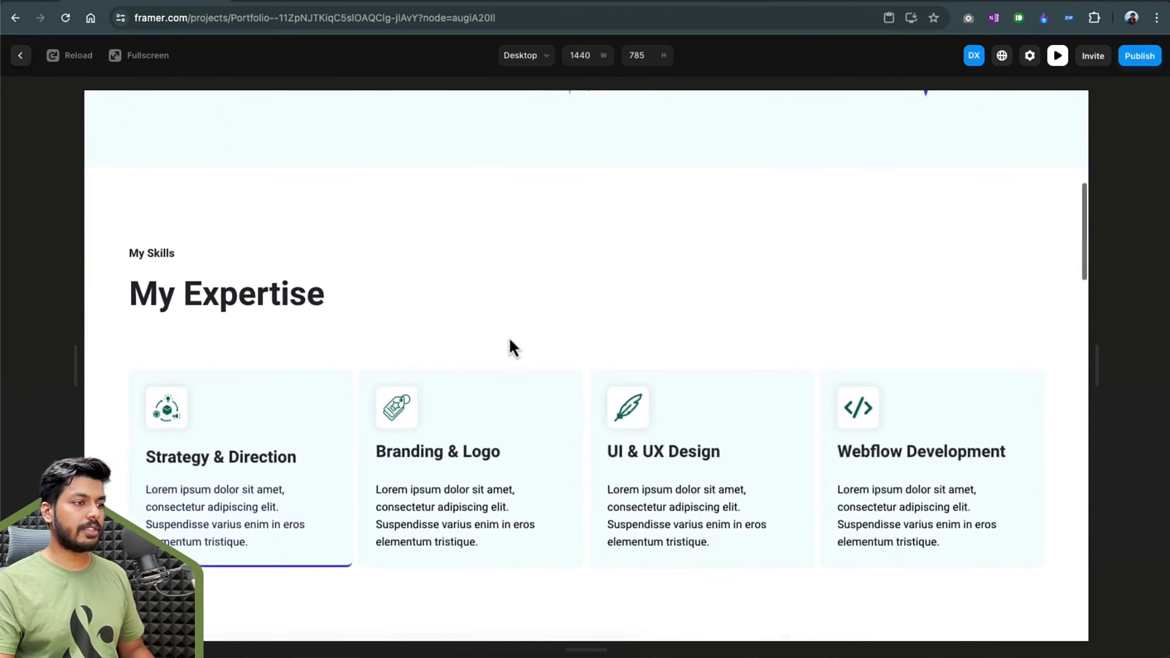
pyautogui.scroll(3, 509, 340)
pyautogui.scroll(-5, 509, 340)
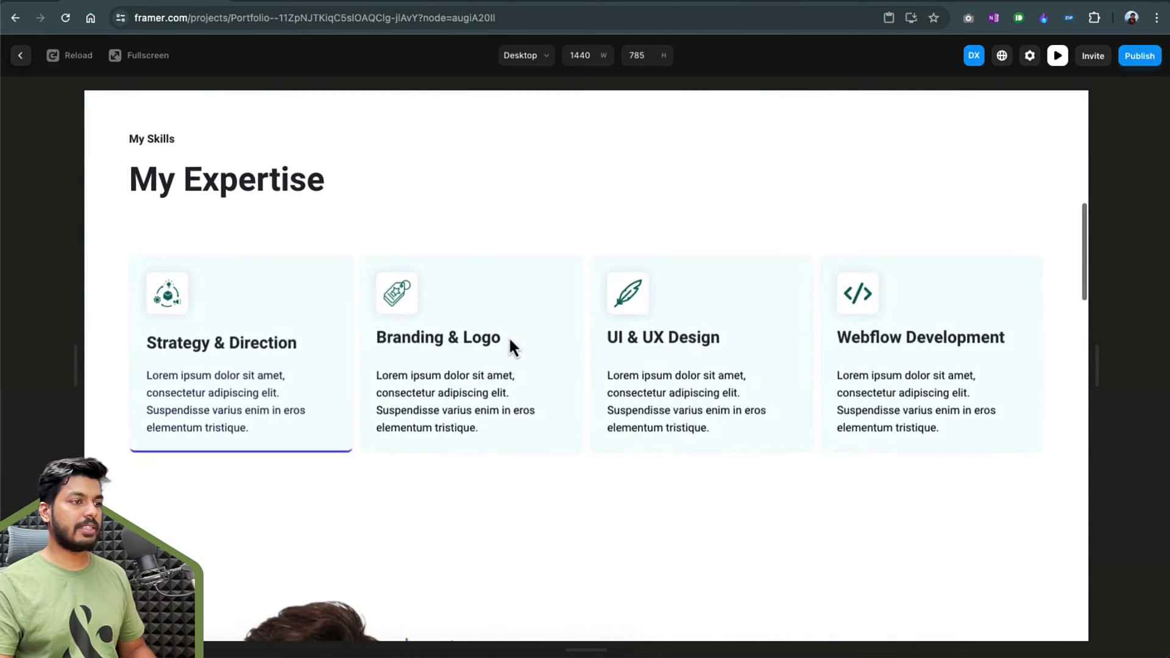
pyautogui.press('Escape')
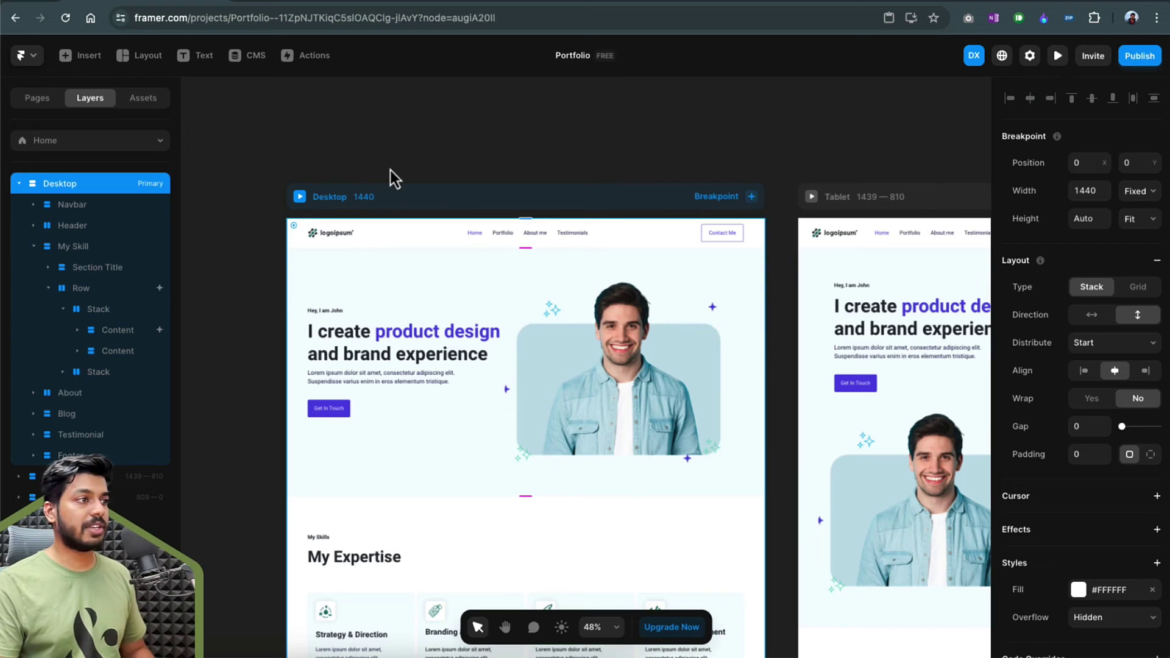
# Set the Navbar layer's Position Type to Fixed
pyautogui.click(374, 145)
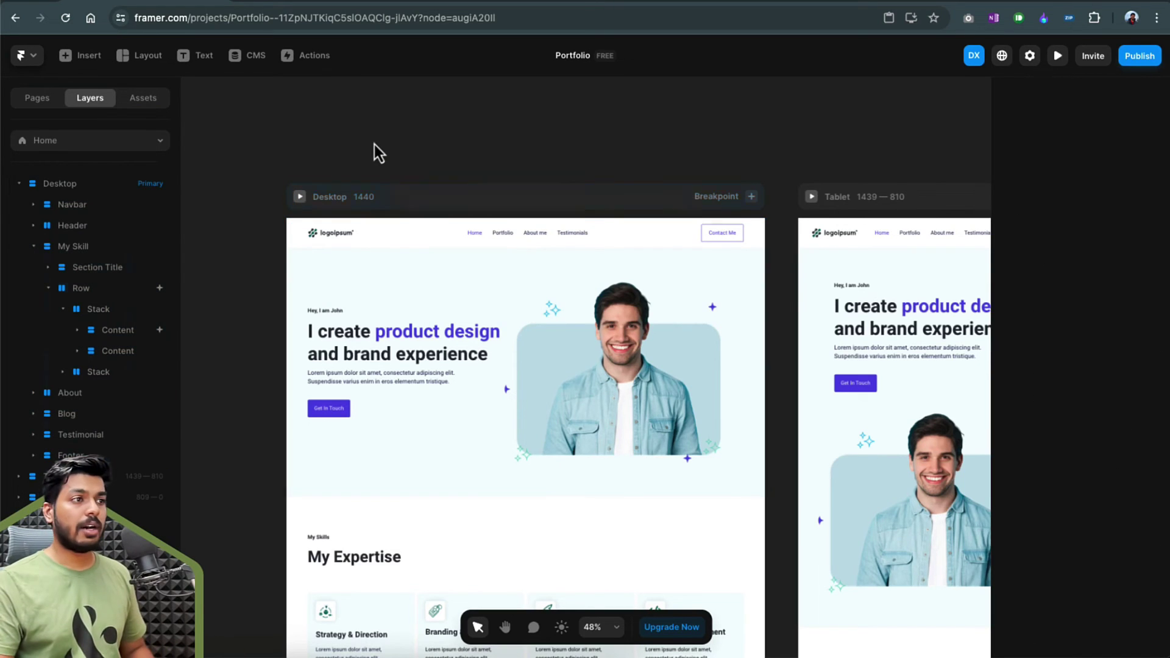
pyautogui.click(355, 232)
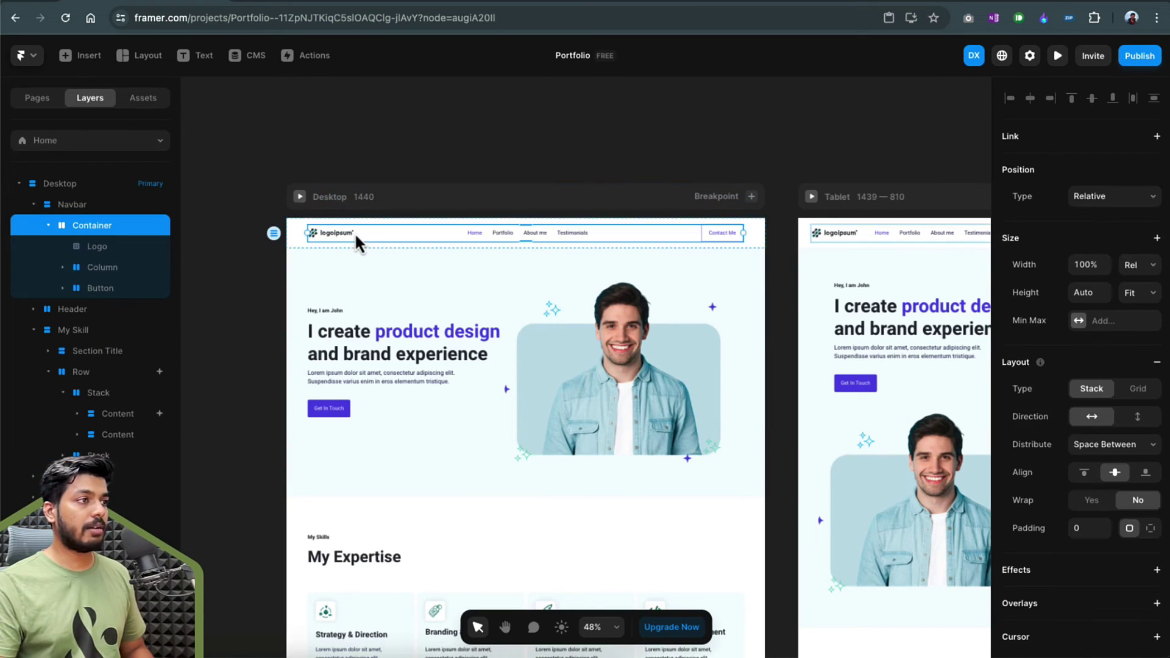
pyautogui.click(294, 232)
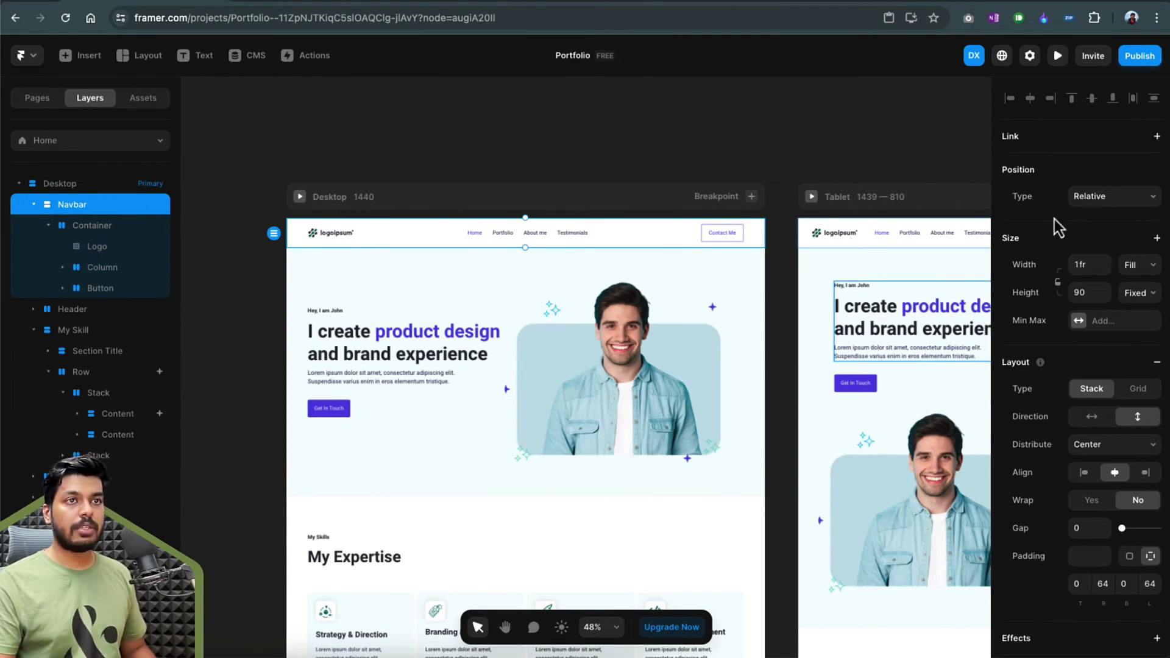
pyautogui.click(1112, 205)
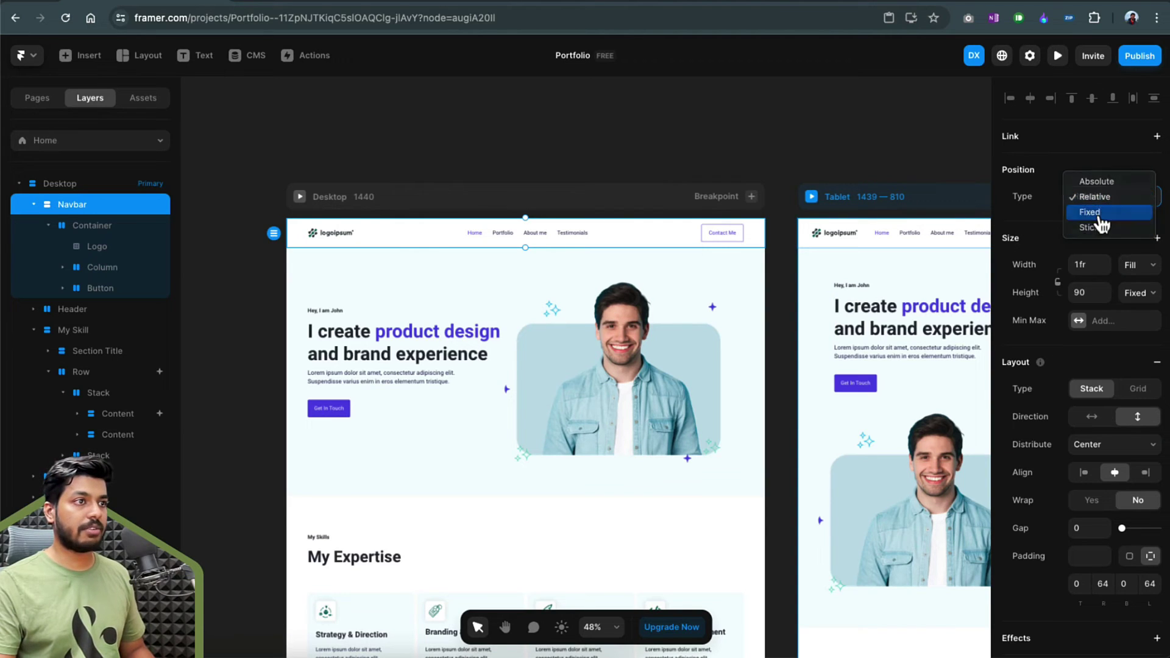
pyautogui.click(1090, 212)
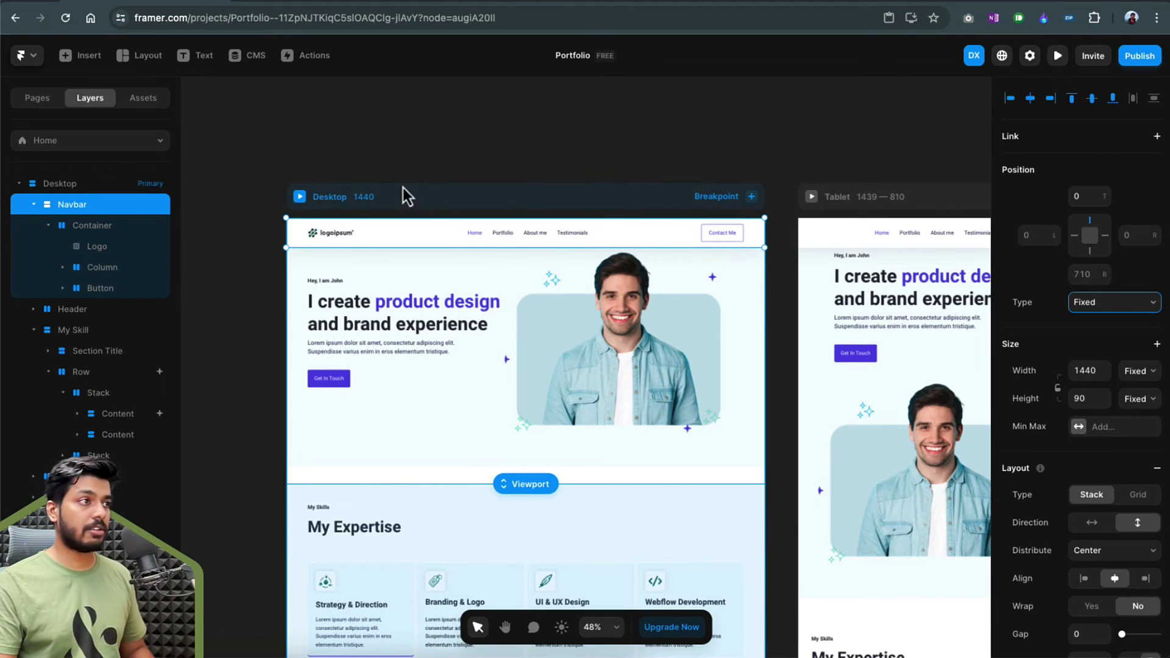
# Preview the Desktop page at full size and scroll to confirm the Navbar stays pinned
pyautogui.click(299, 196)
pyautogui.scroll(-10, 541, 384)
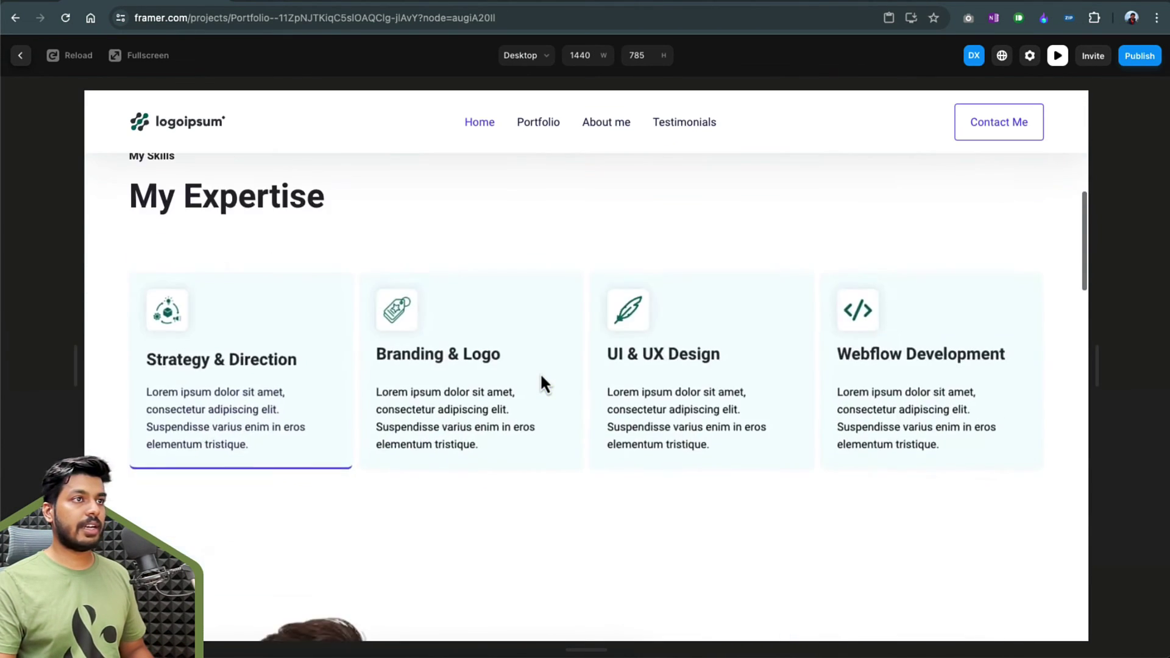
pyautogui.scroll(10, 541, 384)
pyautogui.scroll(-2, 541, 384)
pyautogui.scroll(-8, 544, 383)
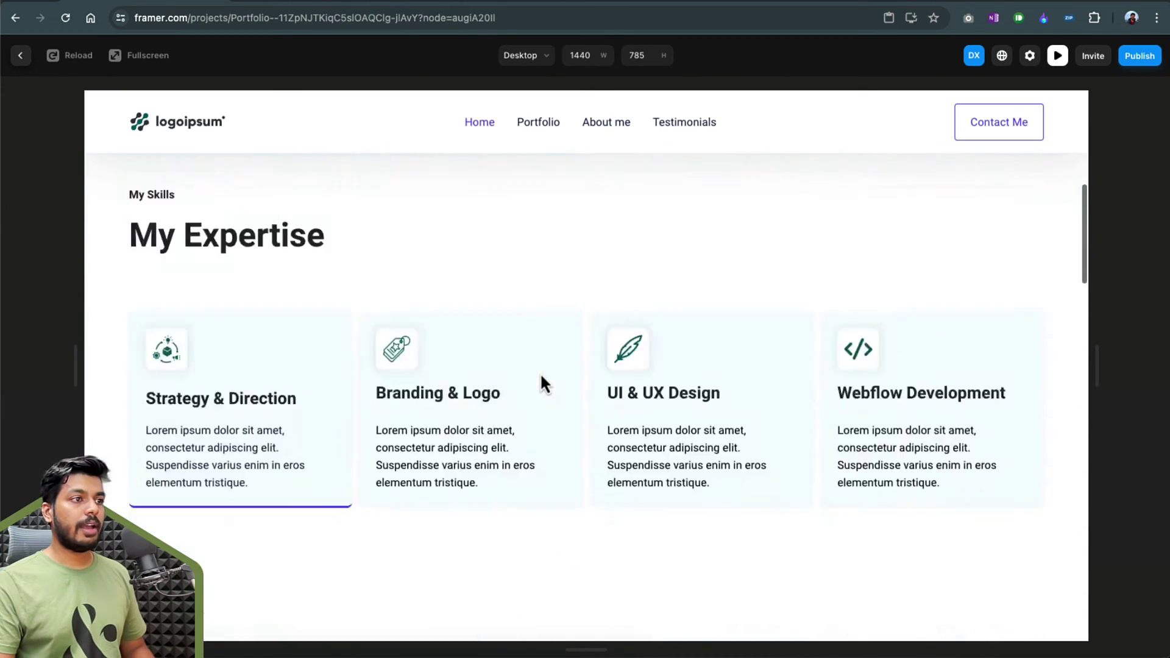
pyautogui.scroll(9, 544, 382)
pyautogui.scroll(-1, 544, 382)
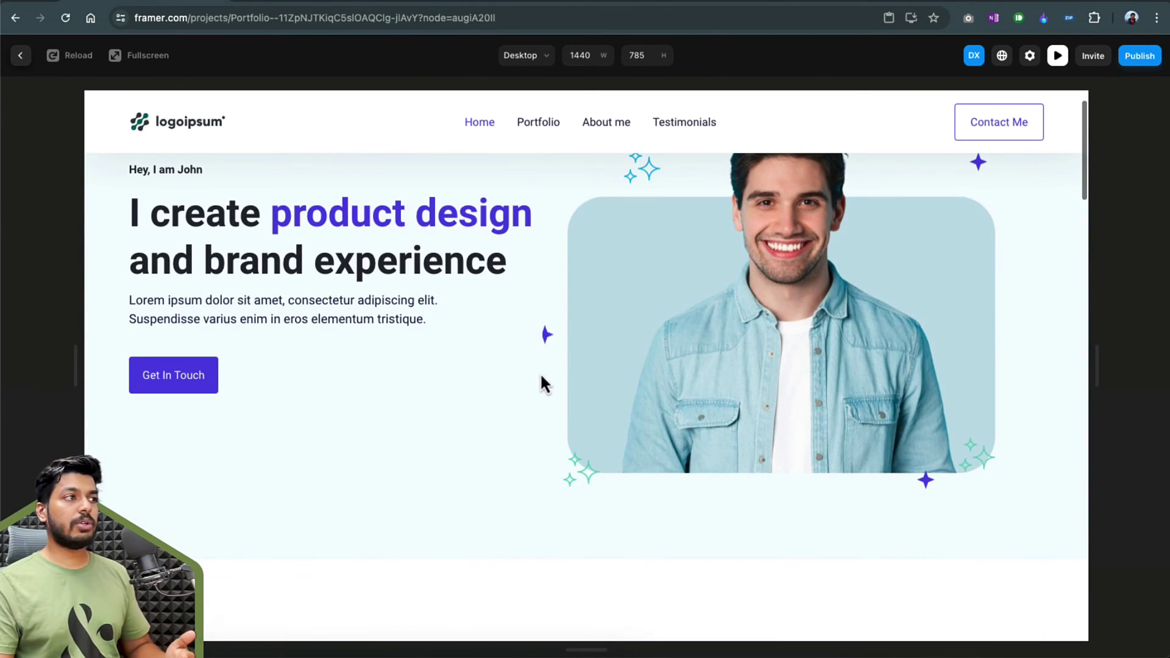
# Close the preview and set the My Skill section's Position Type to Sticky
pyautogui.click(20, 55)
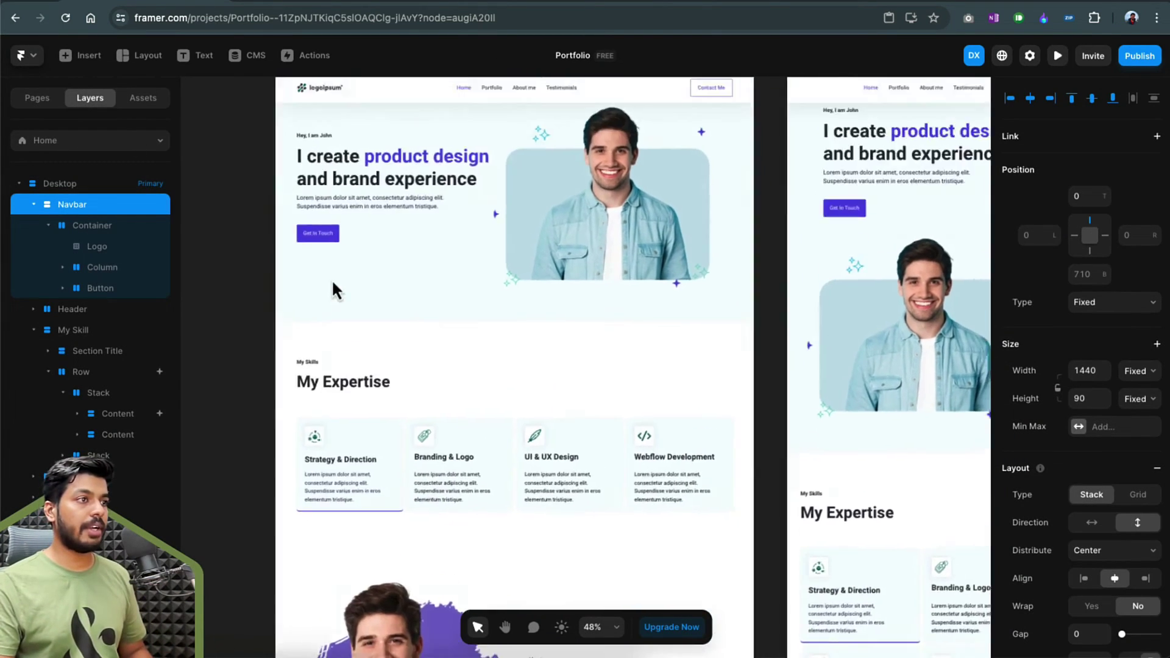
pyautogui.click(288, 418)
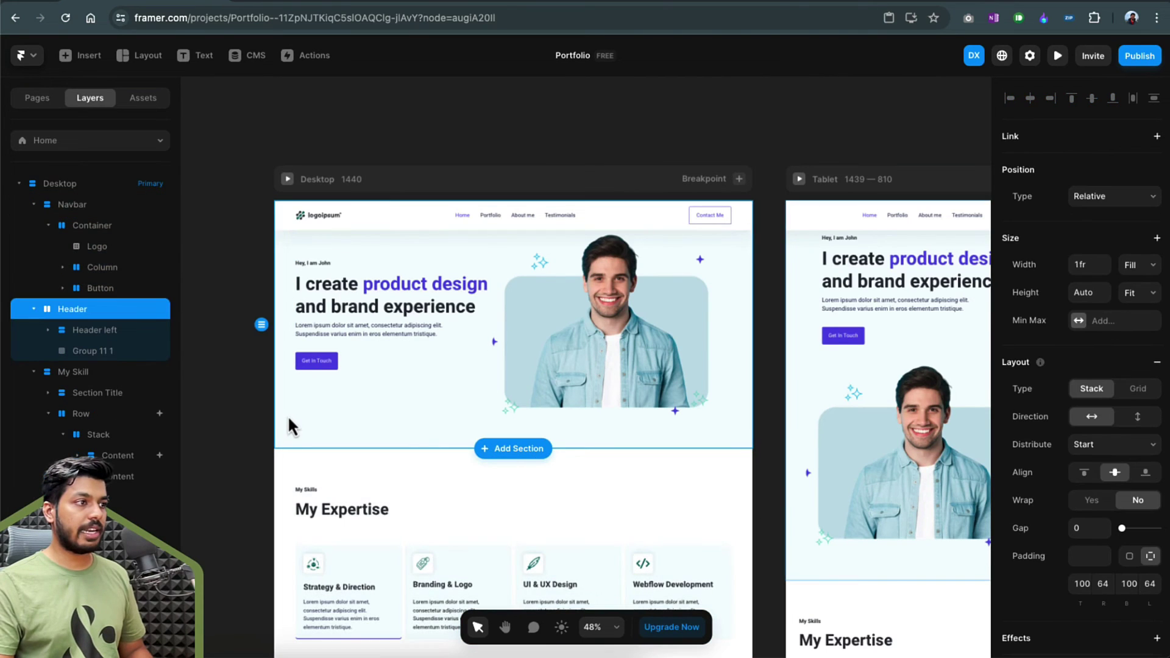
pyautogui.scroll(-5, 378, 481)
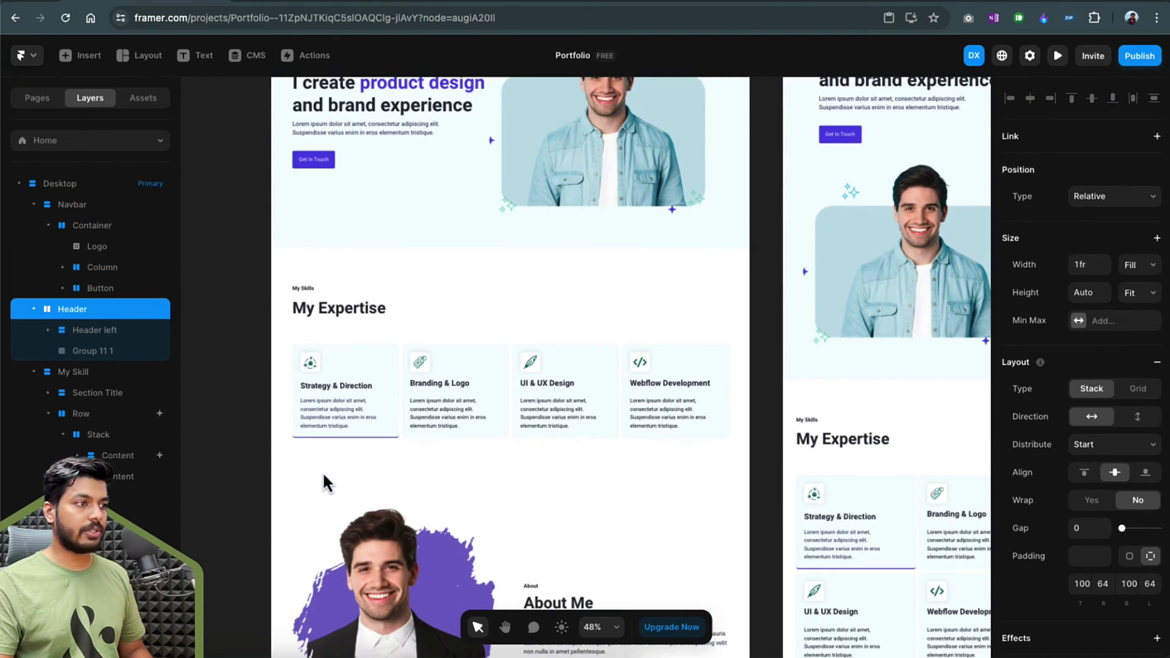
pyautogui.click(298, 269)
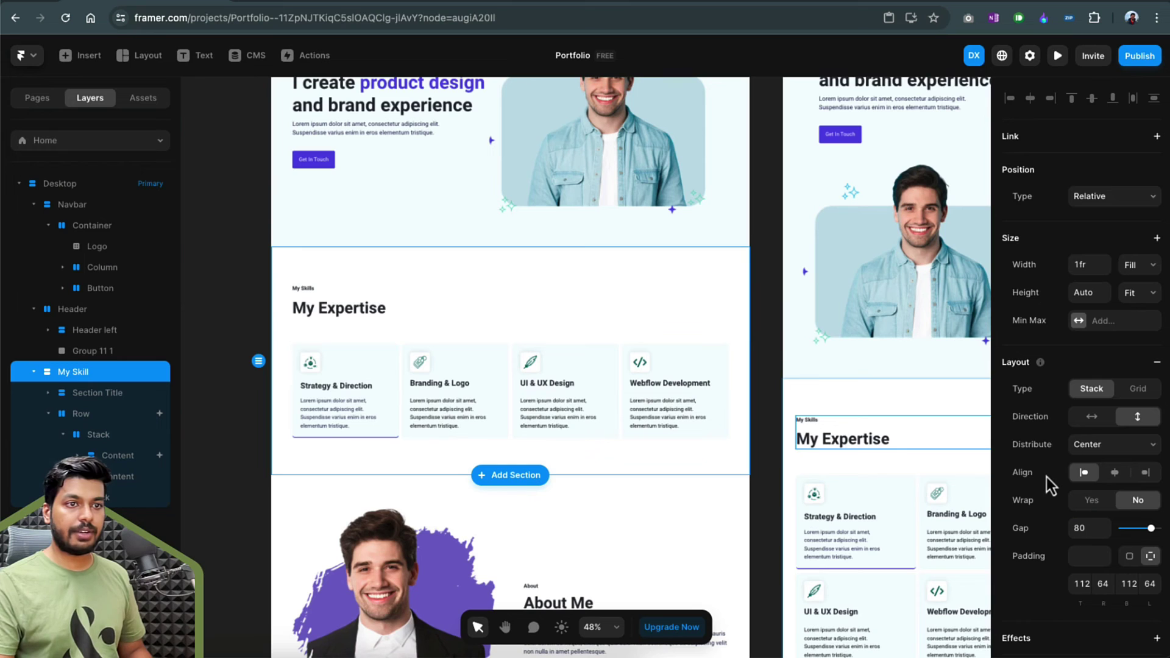
pyautogui.scroll(-1, 1050, 486)
pyautogui.scroll(1, 1048, 482)
pyautogui.click(1121, 196)
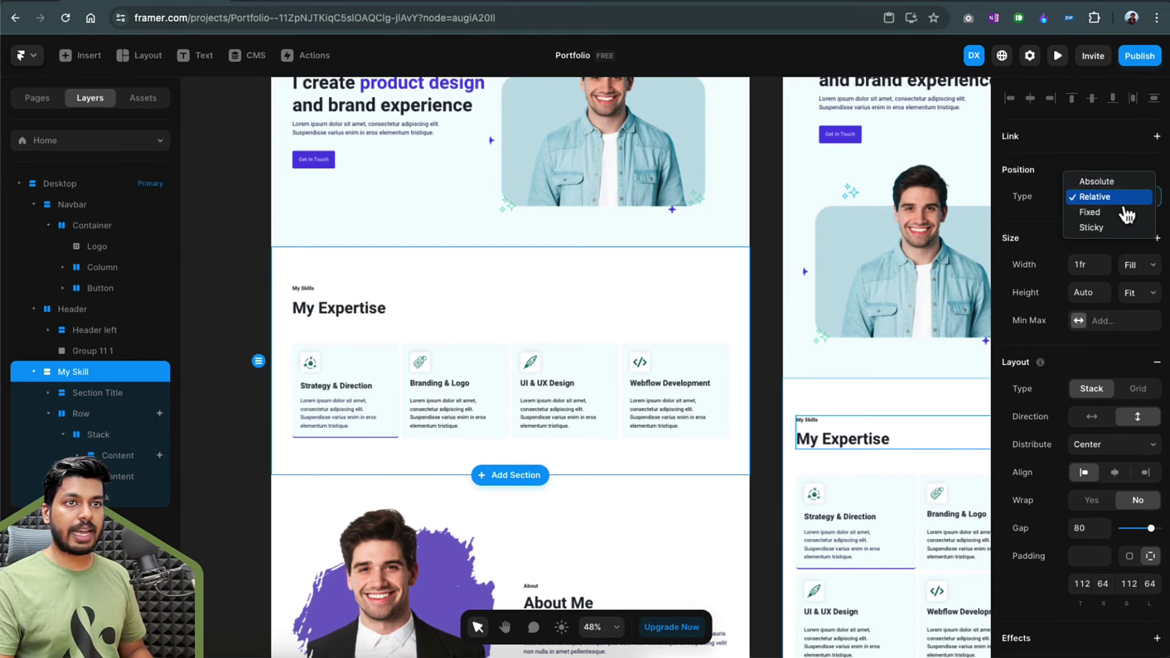
pyautogui.click(1105, 228)
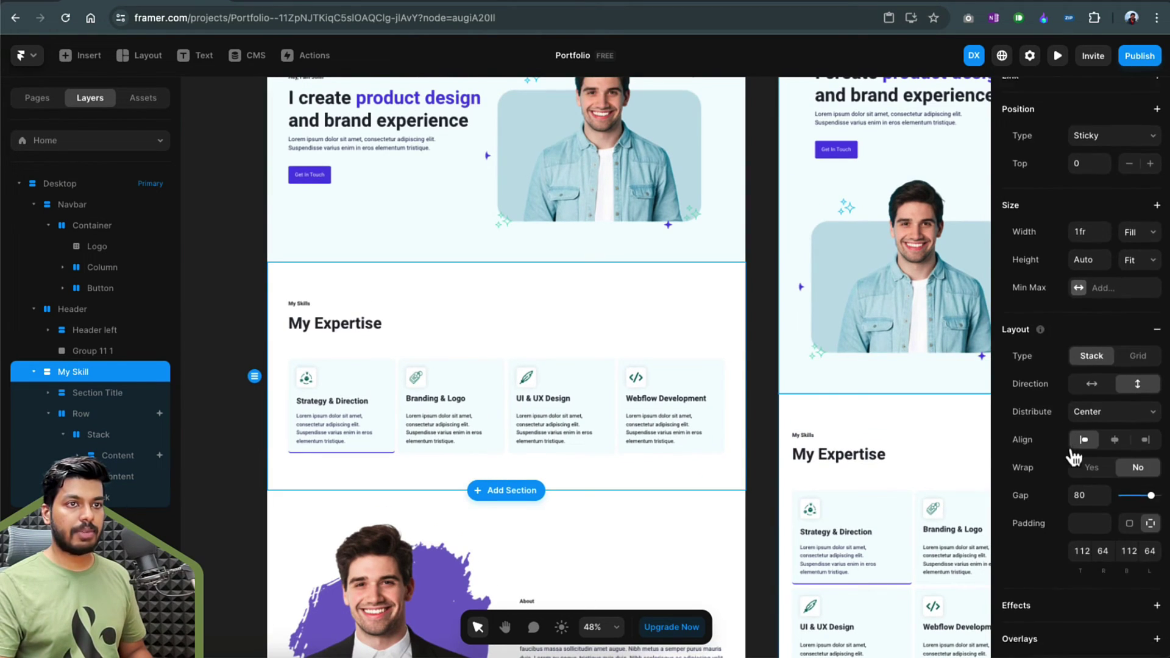
pyautogui.scroll(-5, 1073, 457)
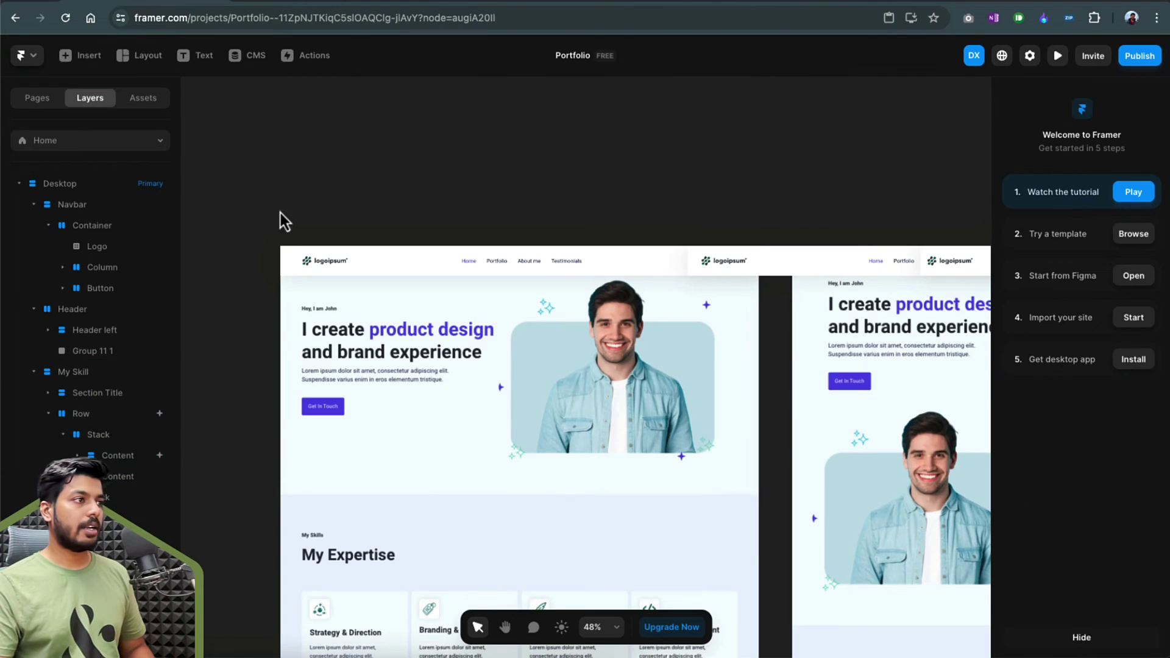
# Preview the page, scroll to check About Me slides over My Skill, then return to editing
pyautogui.click(295, 231)
pyautogui.scroll(-10, 376, 334)
pyautogui.scroll(8, 378, 335)
pyautogui.scroll(-4, 378, 336)
pyautogui.scroll(-5, 331, 374)
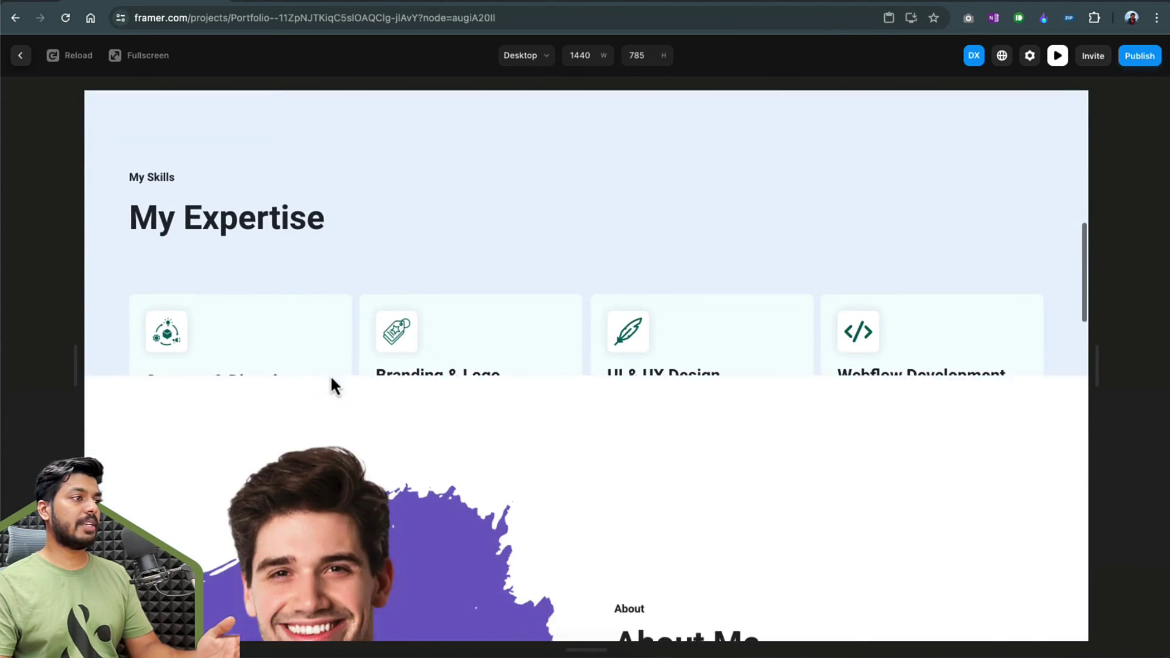
pyautogui.scroll(5, 330, 374)
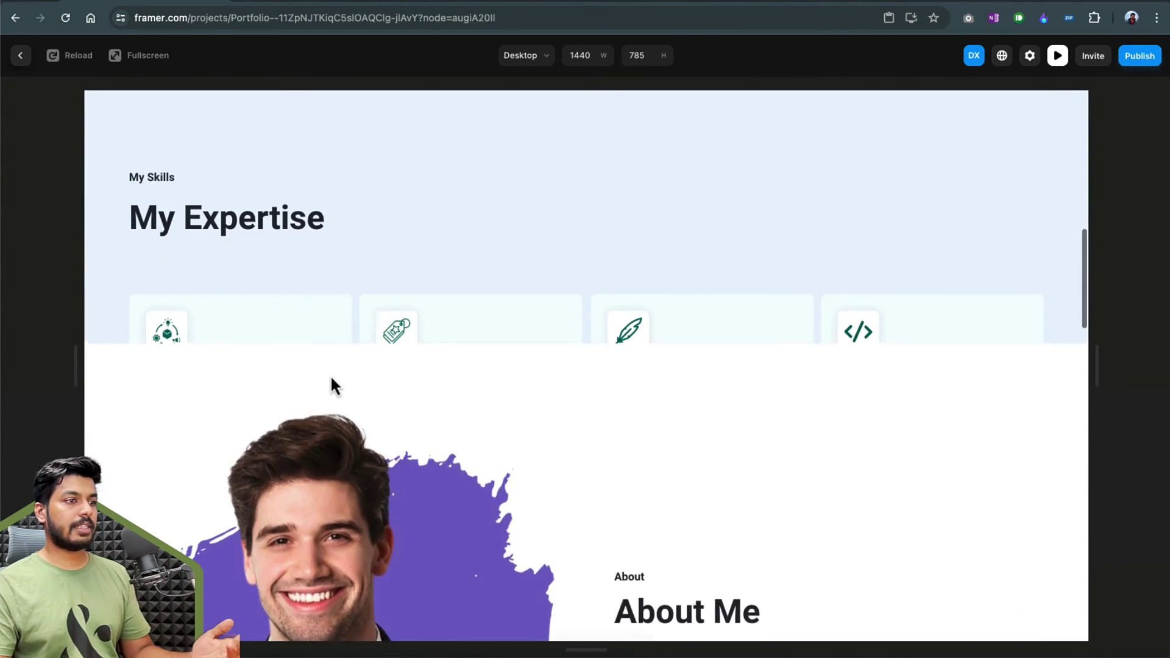
pyautogui.scroll(-4, 330, 374)
pyautogui.scroll(-3, 330, 374)
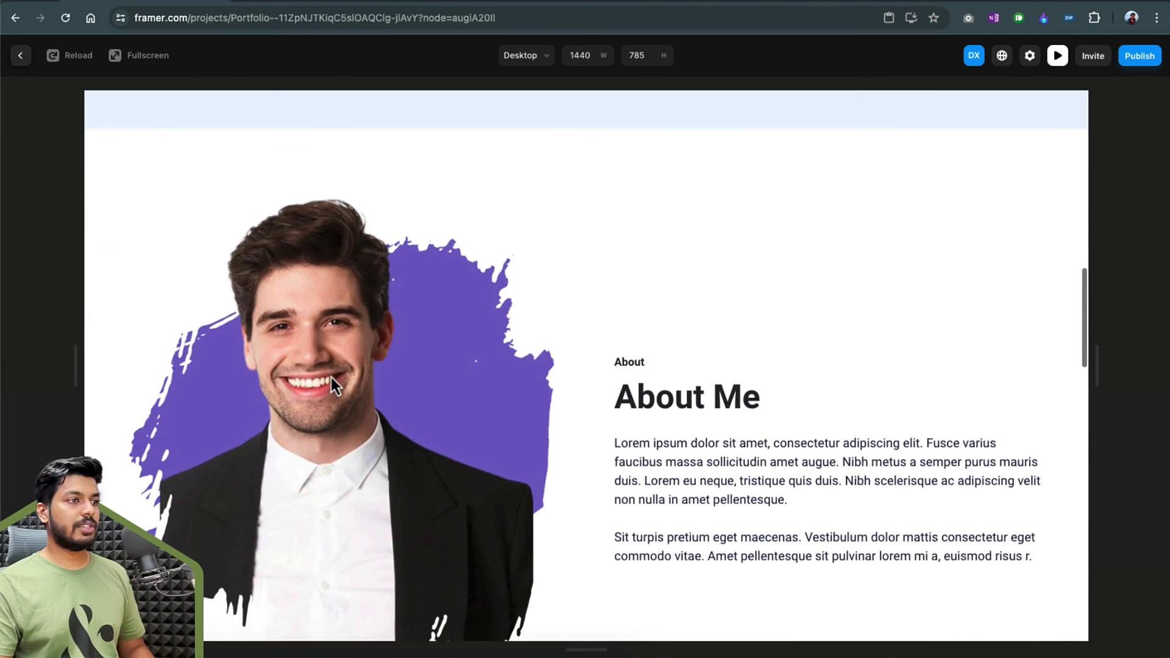
pyautogui.scroll(8, 330, 374)
pyautogui.scroll(-3, 330, 374)
pyautogui.scroll(3, 330, 374)
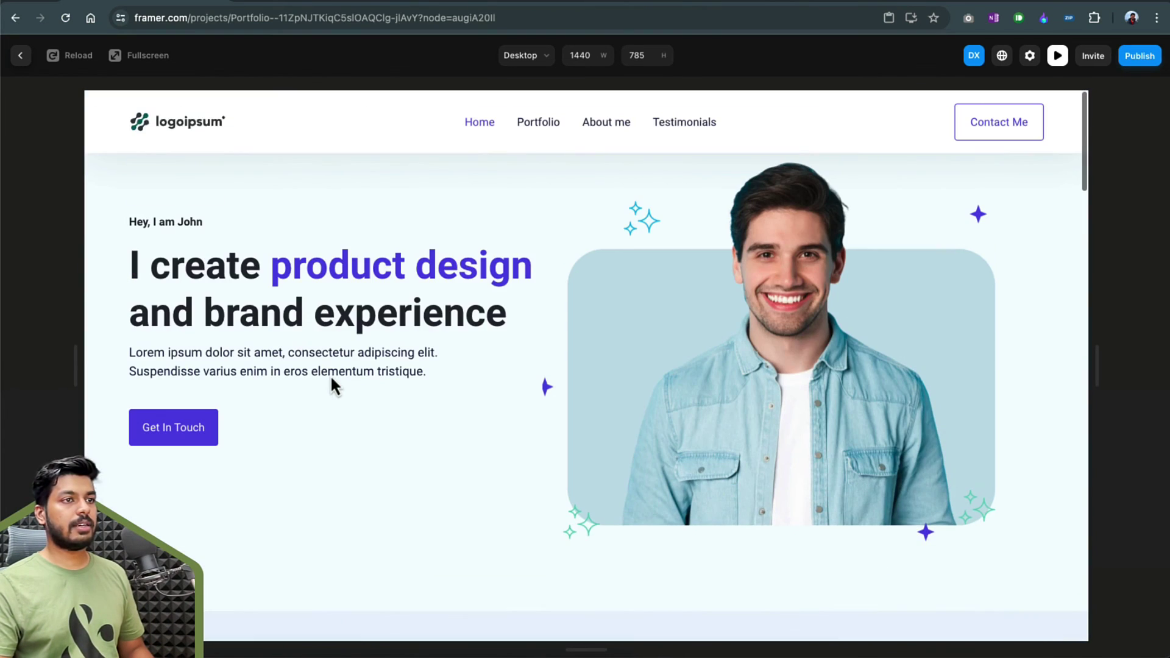
pyautogui.click(20, 56)
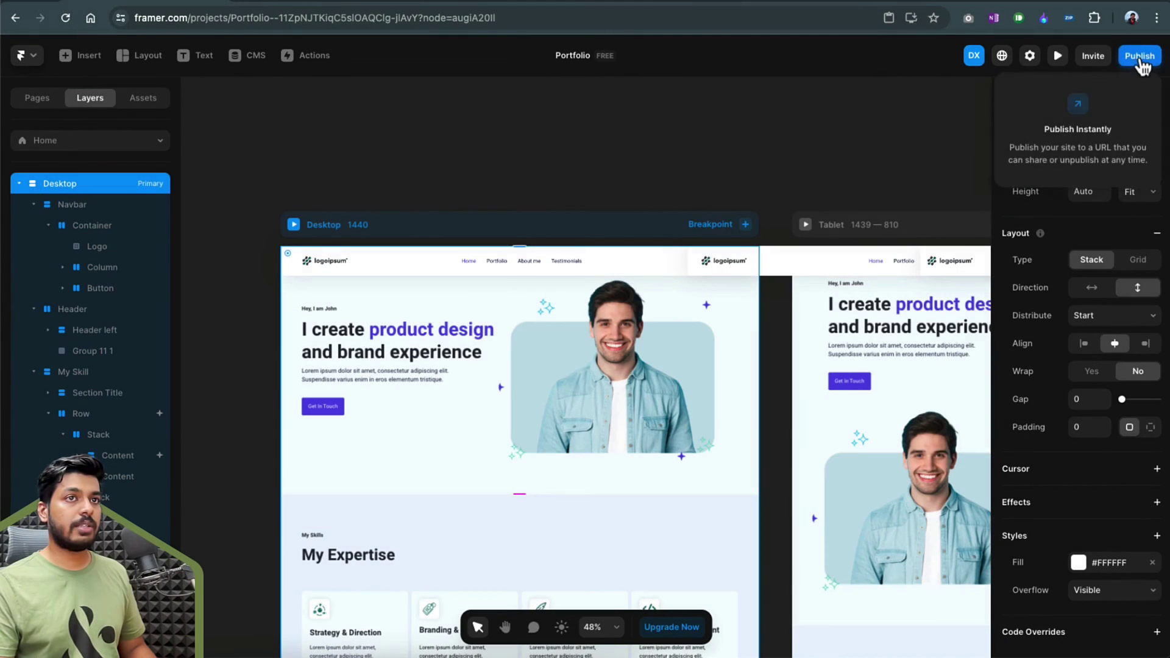
# Publish the Portfolio site and open its framer.app domain link in a new tab
pyautogui.click(1139, 55)
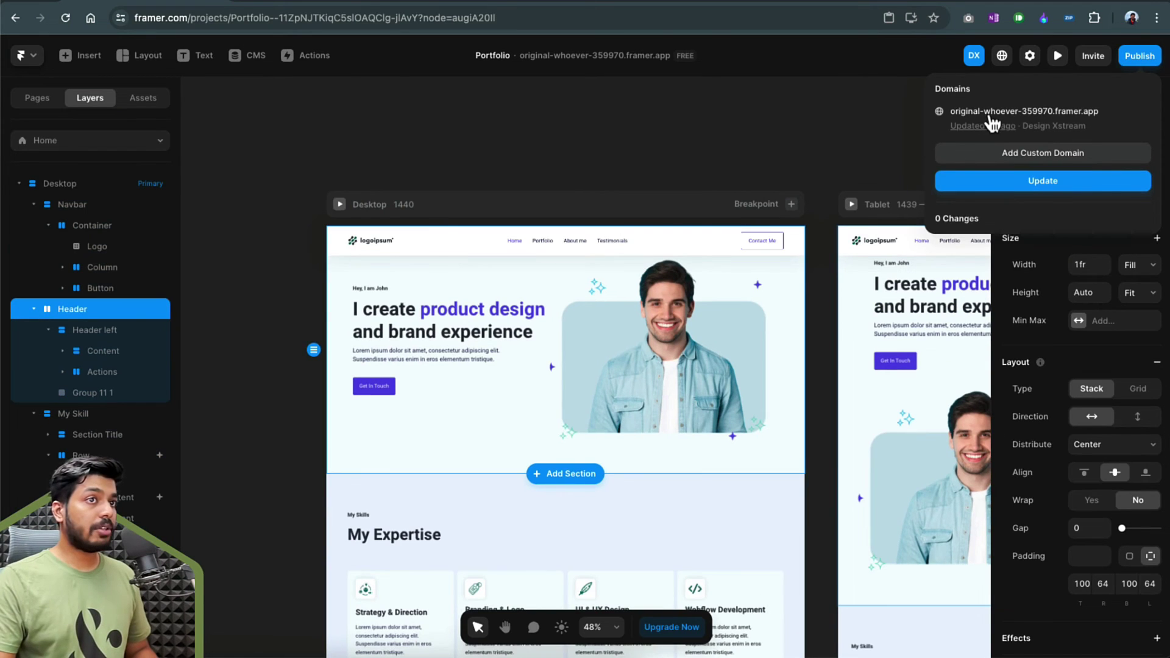
pyautogui.click(989, 115)
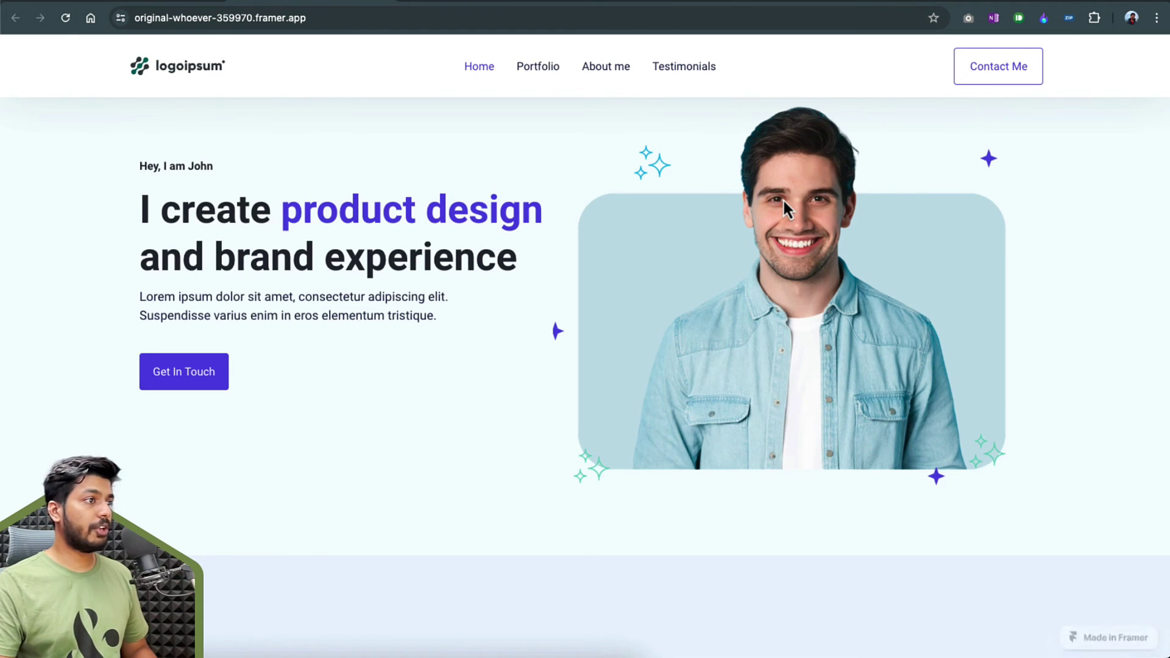
# Scroll the live portfolio up and down to check the sticky My Skill section
pyautogui.scroll(-7, 782, 199)
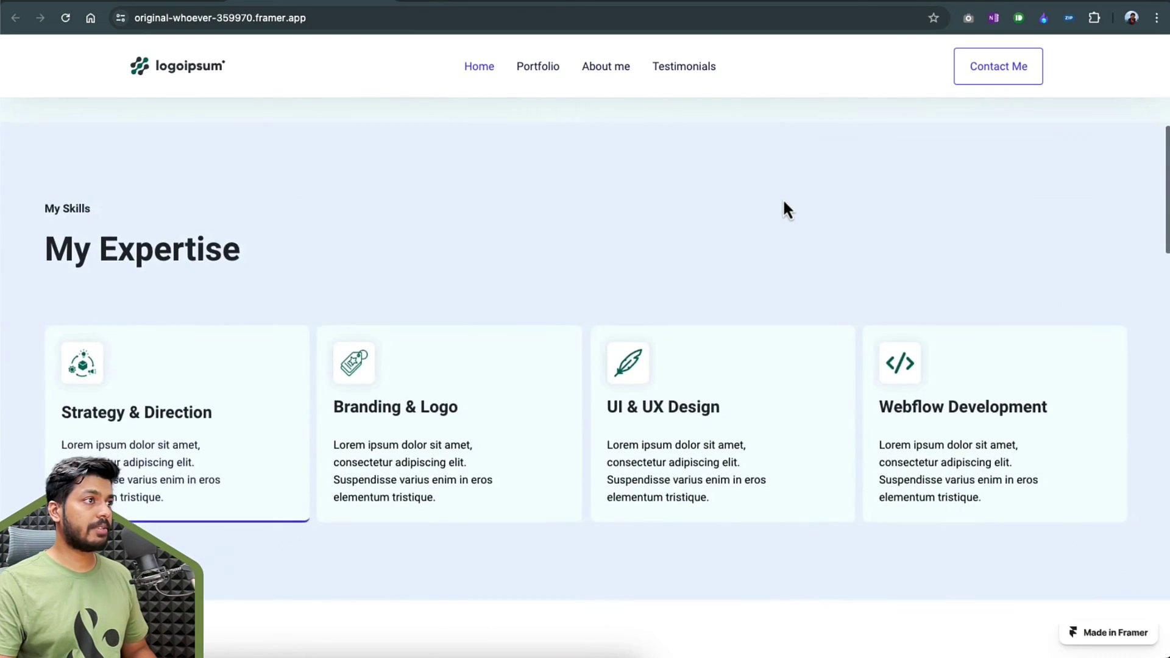
pyautogui.scroll(-5, 782, 198)
pyautogui.scroll(4, 782, 199)
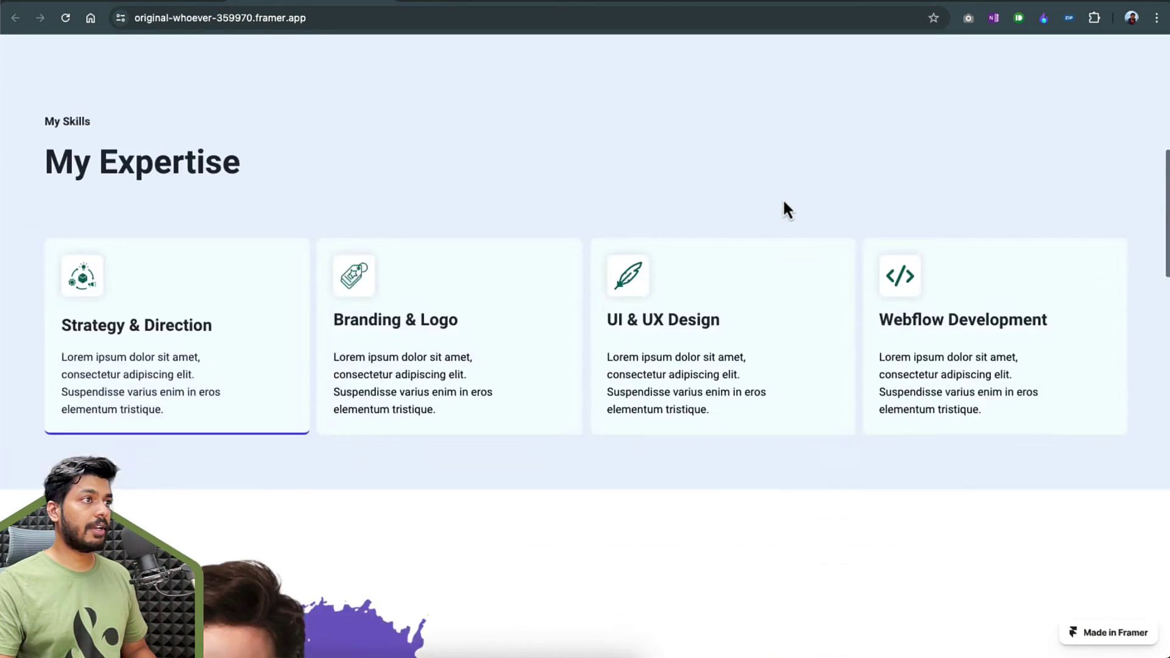
pyautogui.scroll(8, 783, 202)
pyautogui.scroll(-5, 783, 202)
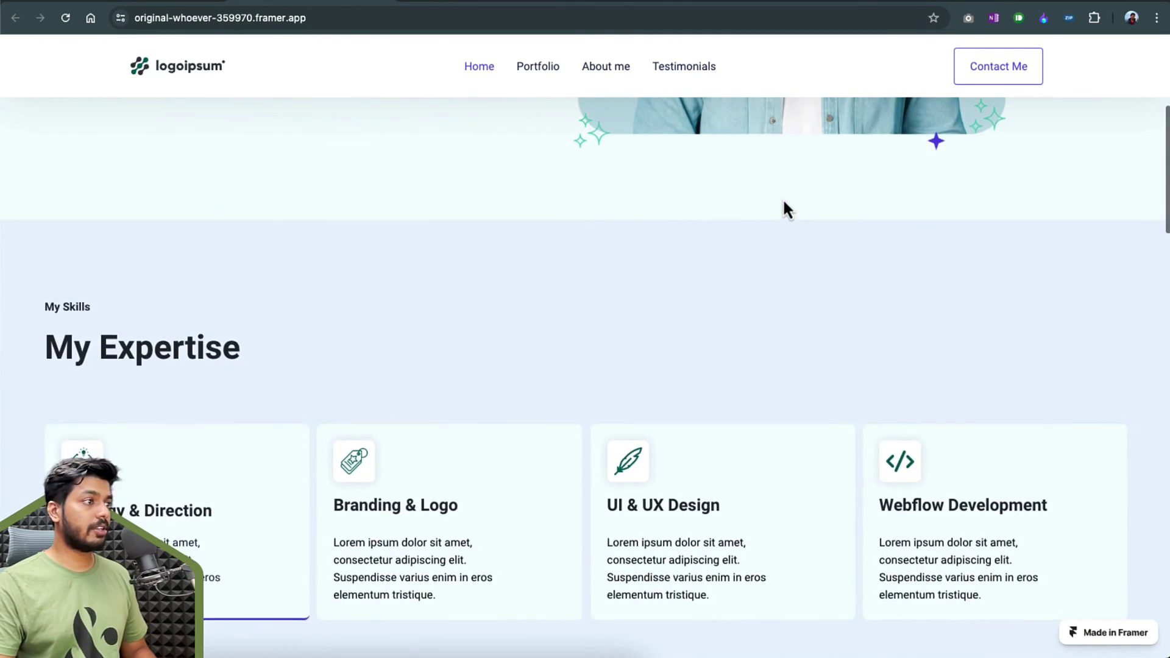
pyautogui.scroll(-3, 784, 209)
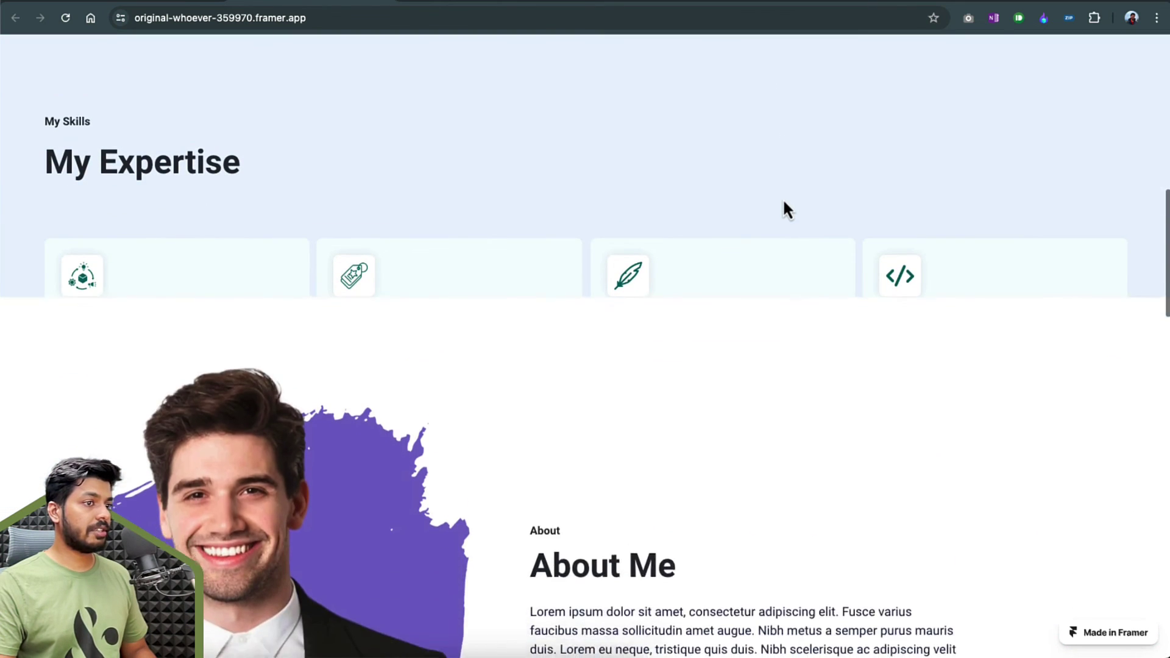
pyautogui.scroll(7, 781, 200)
pyautogui.scroll(-3, 730, 286)
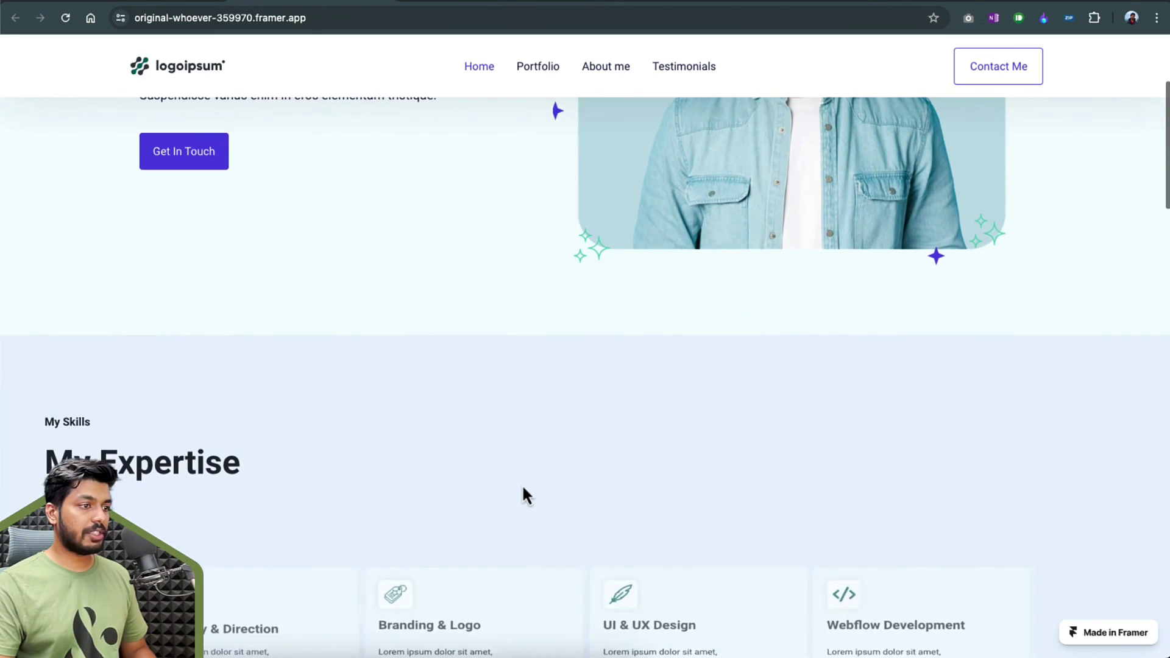
pyautogui.scroll(-2, 518, 493)
pyautogui.scroll(5, 515, 495)
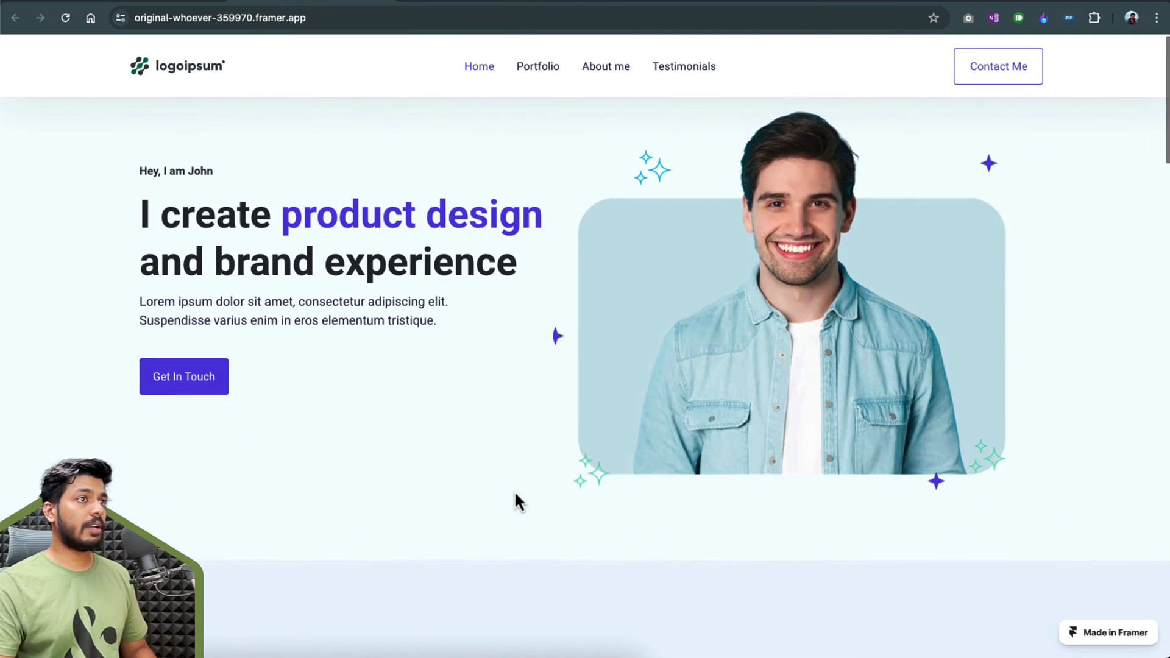
# Open Chrome DevTools' responsive view and narrow the viewport to 913 wide
pyautogui.scroll(-1, 514, 491)
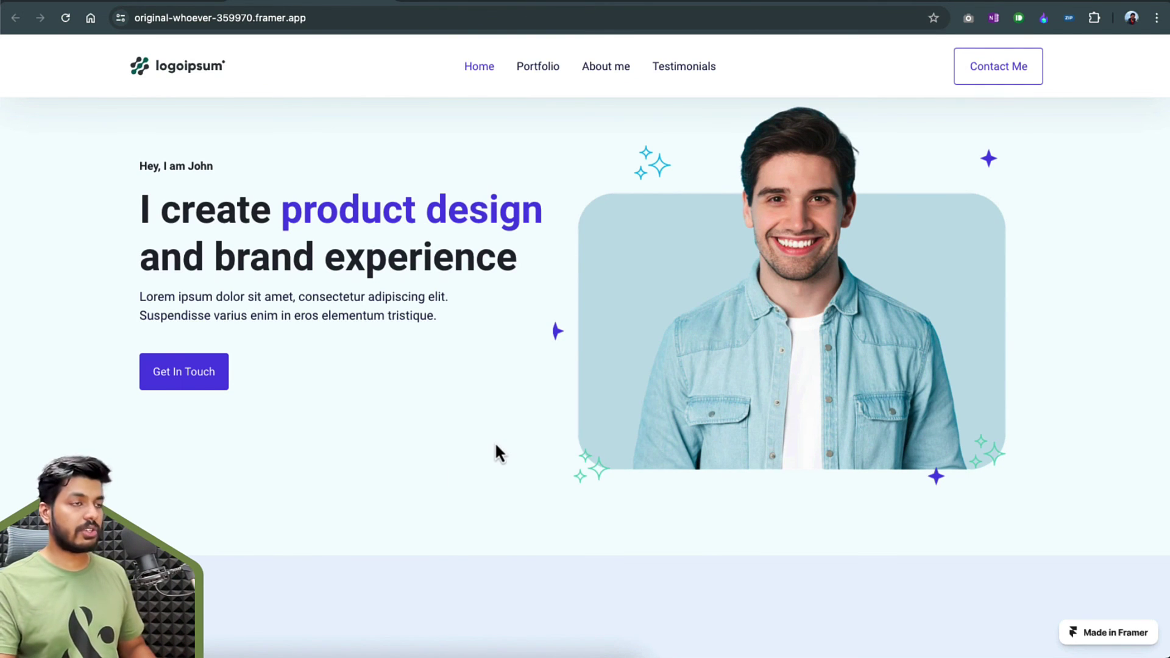
pyautogui.press('super+alt+i')
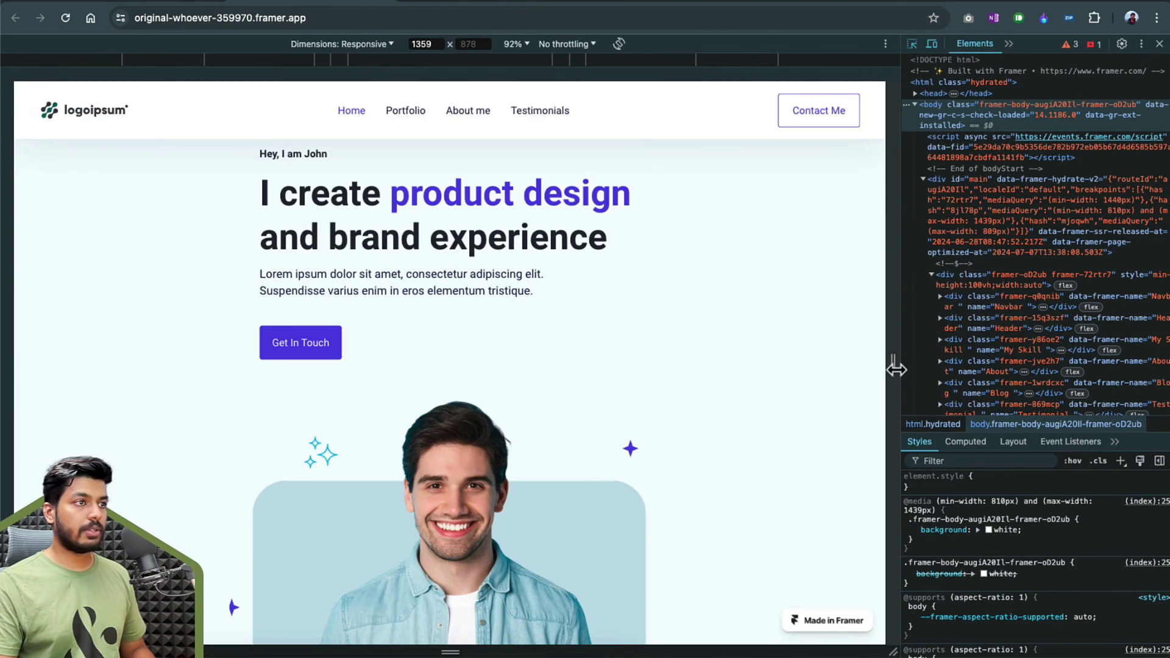
pyautogui.moveTo(896, 369); pyautogui.dragTo(753, 358)
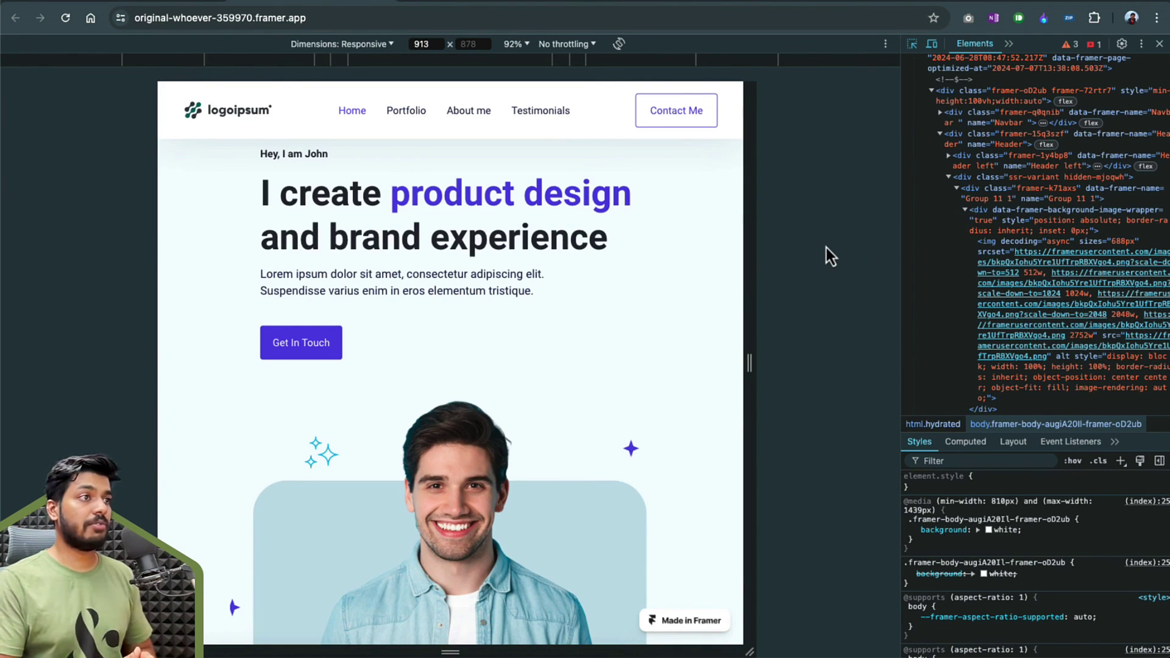
pyautogui.hotkey('ctrl', 'shift', 'Tab')
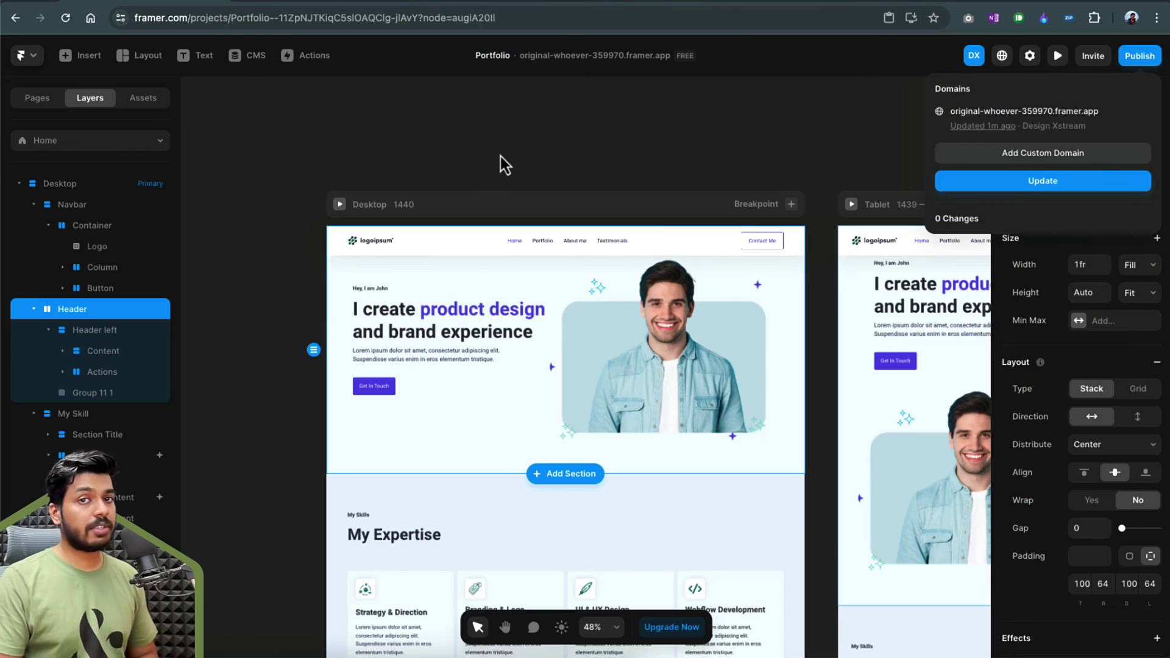